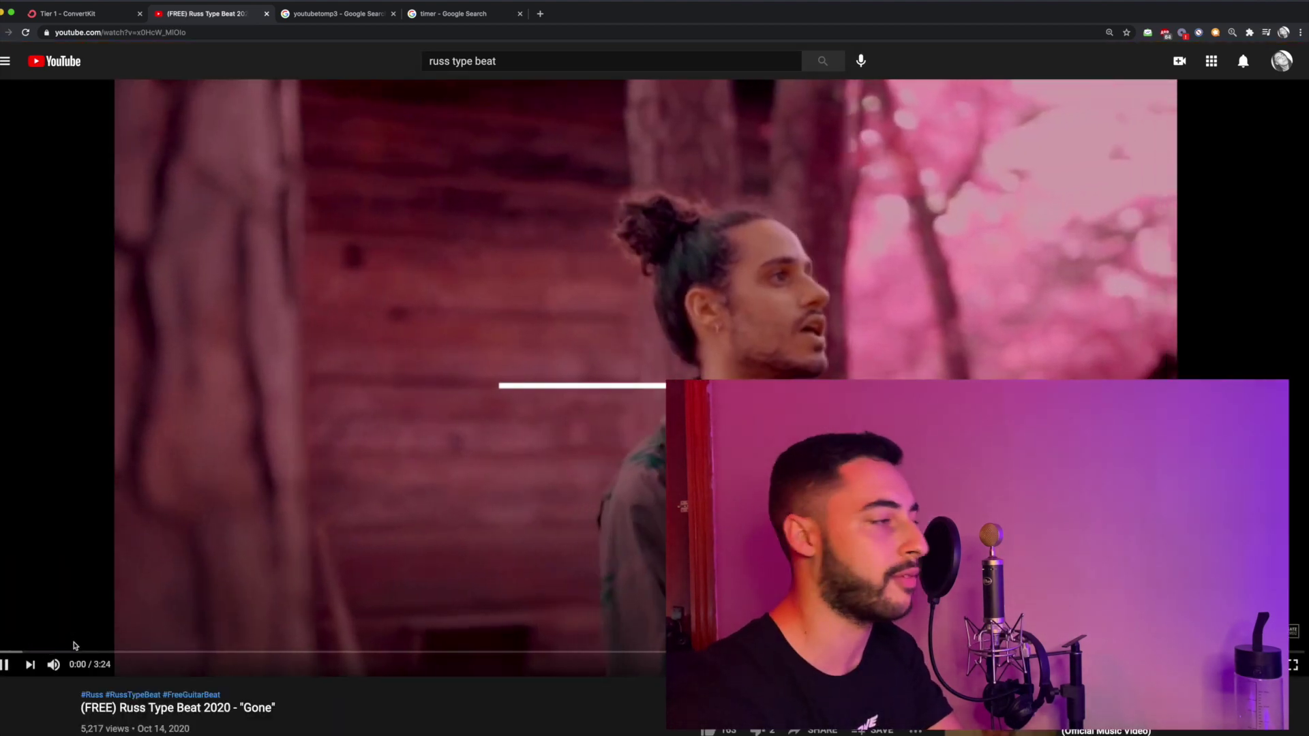
# Step: Preview the Russ type beat "Gone" and examine its description and comments
pyautogui.click(93, 665)
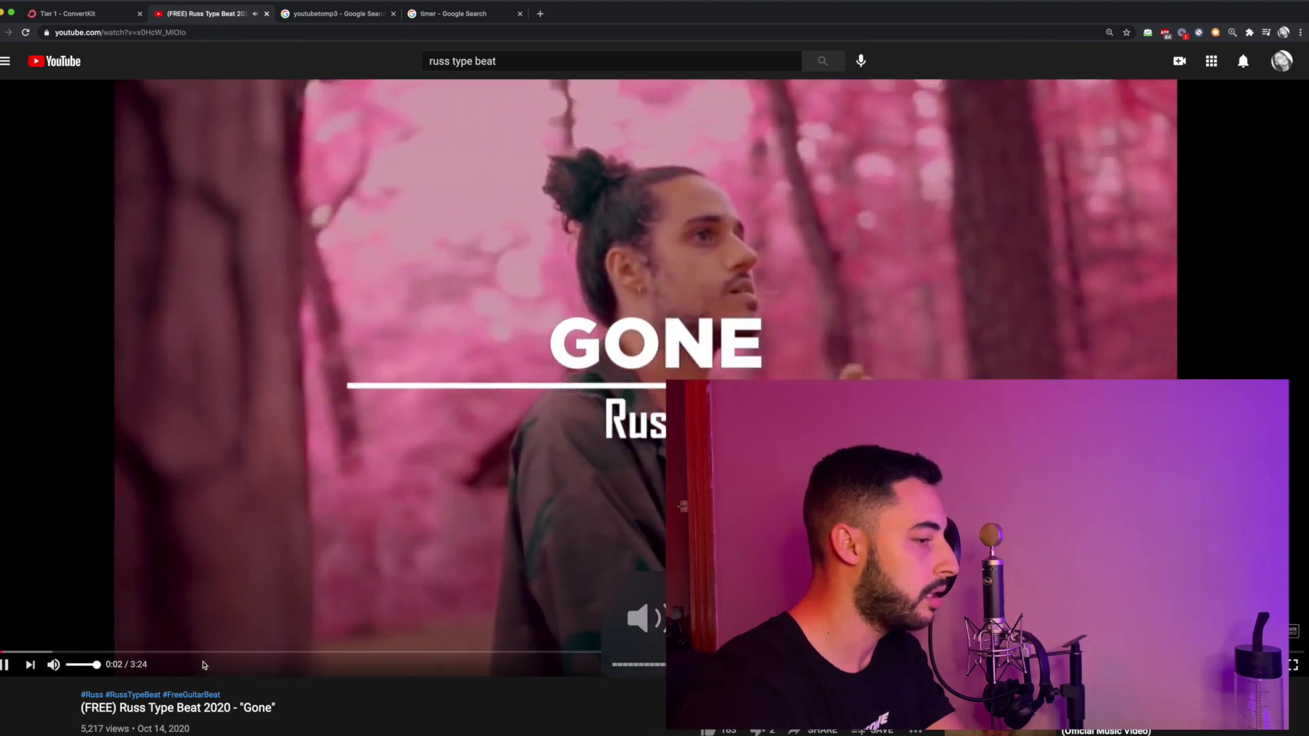
pyautogui.scroll(-4, 568, 550)
pyautogui.scroll(-3, 568, 551)
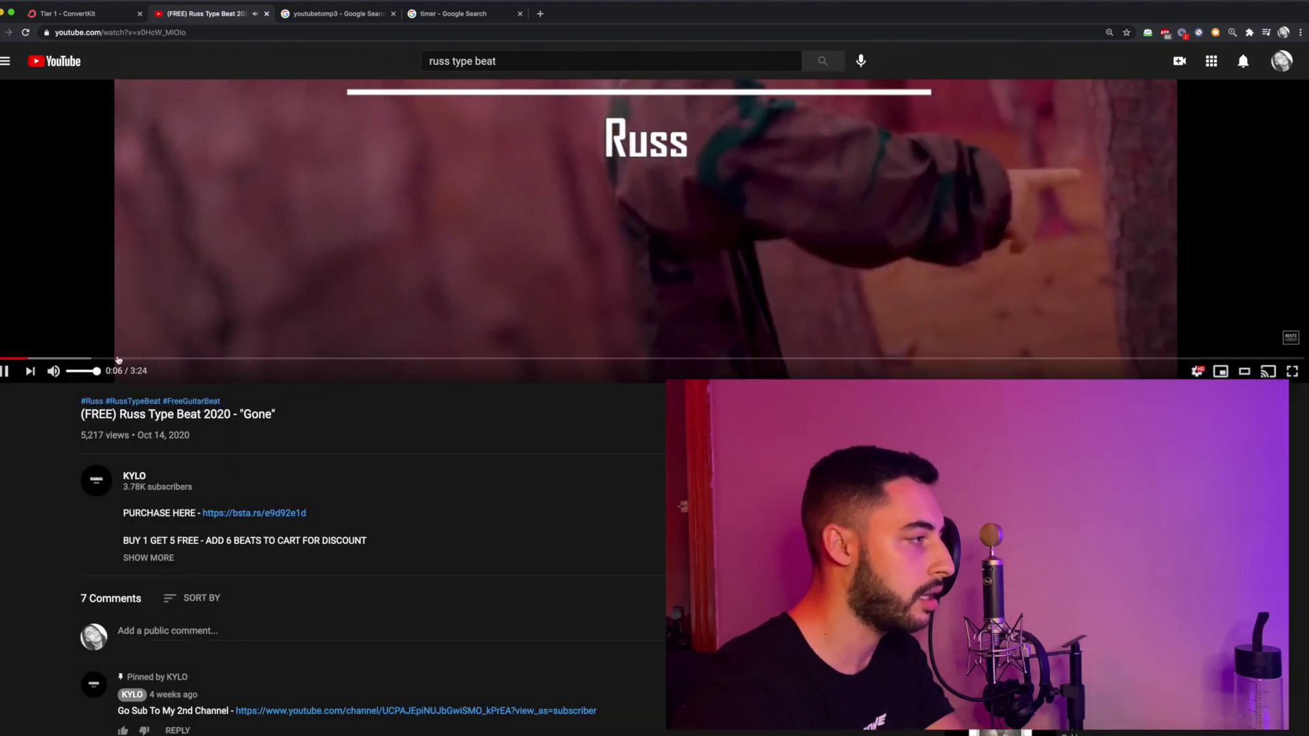
# Step: Search YouTube for "drake type beat" and open the "Higher Up's" beat produced by CEDES
pyautogui.click(439, 61)
pyautogui.doubleClick(439, 61)
pyautogui.write('drake')
pyautogui.press('Return')
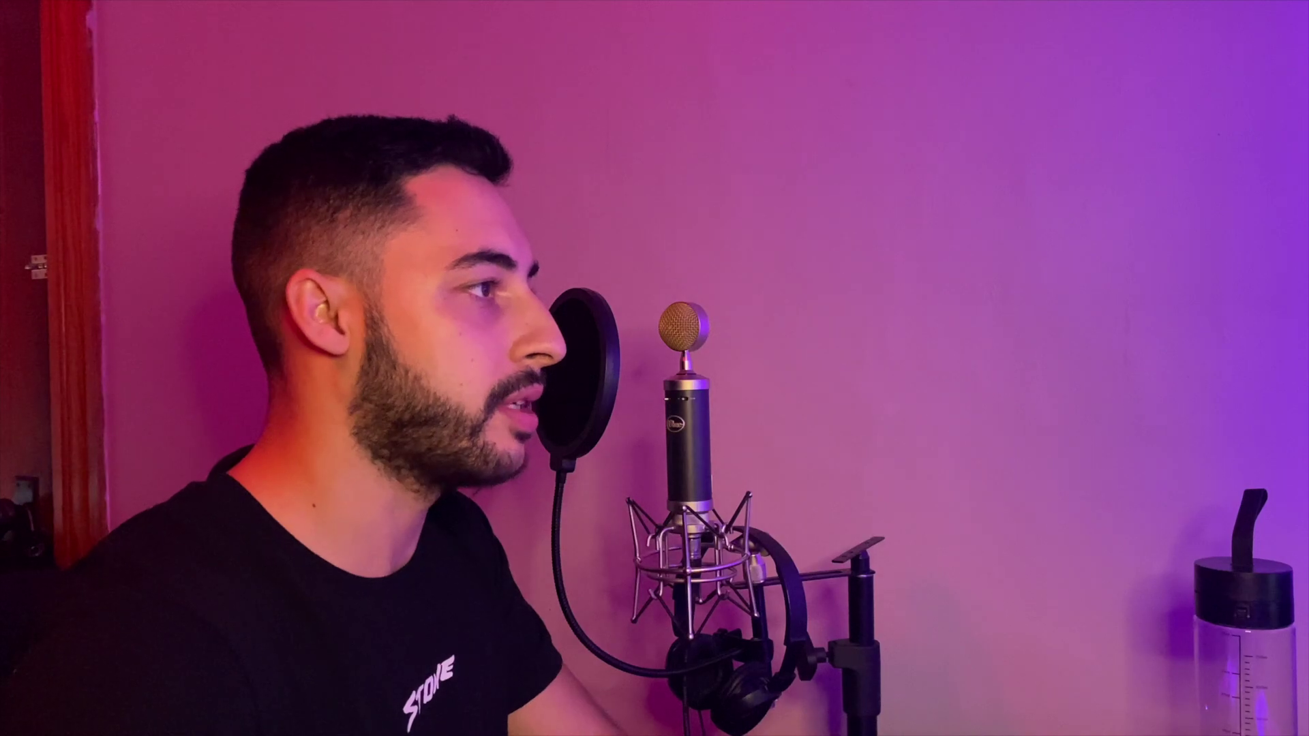
pyautogui.scroll(-4, 414, 240)
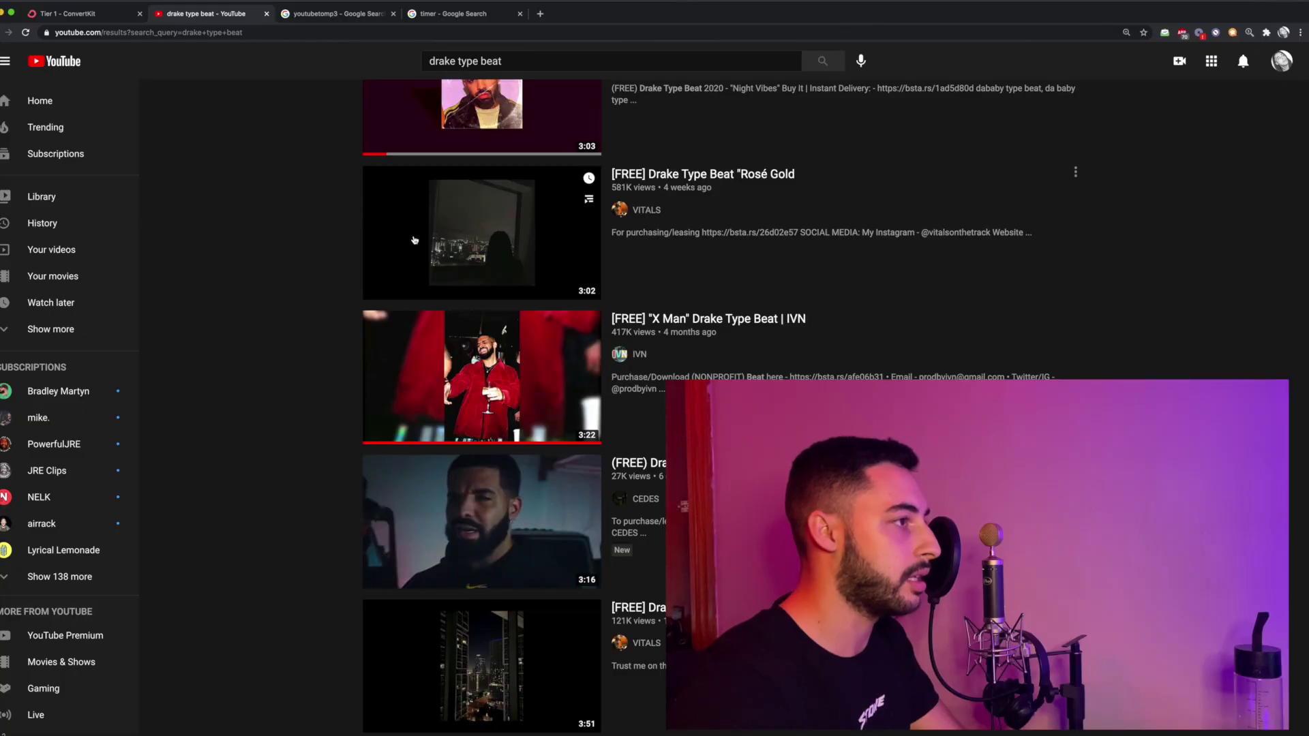
pyautogui.click(413, 512)
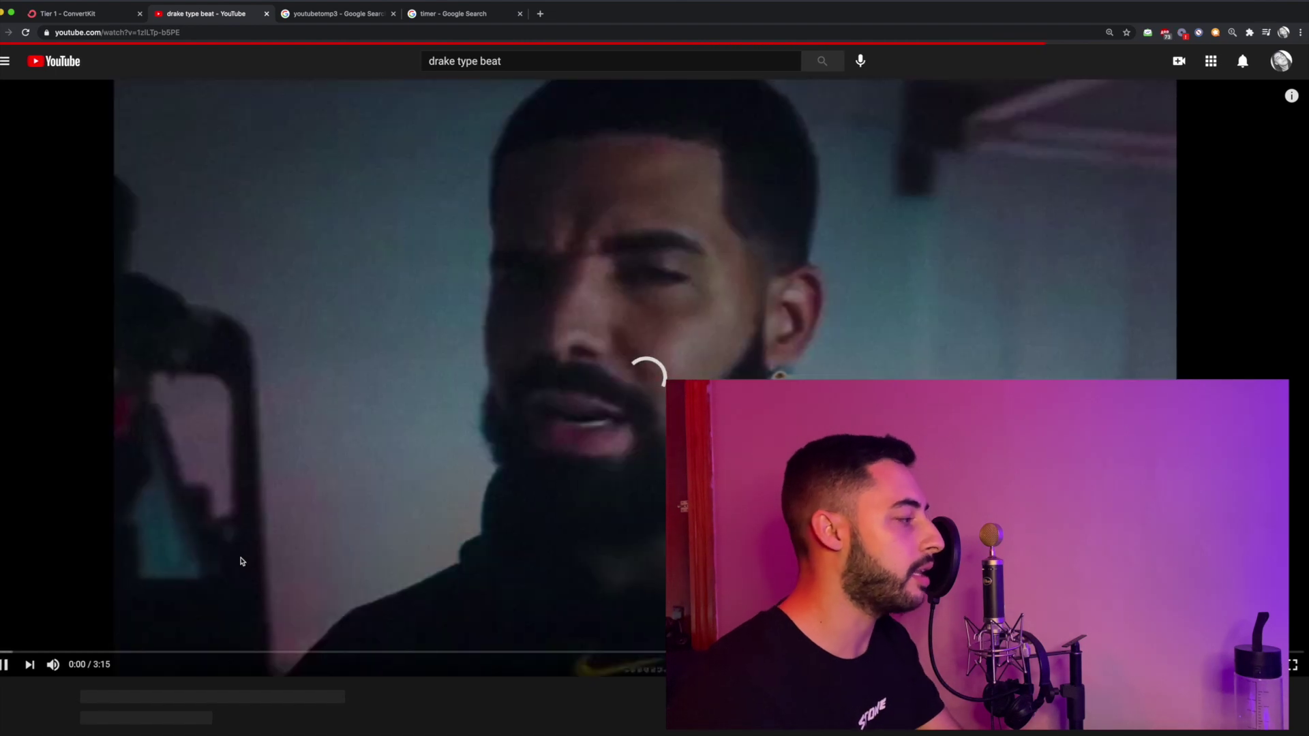
# Step: Copy the "Higher Up's" video link and convert it to mp3 on the YouTube to Mp3 Converter site
pyautogui.click(261, 33)
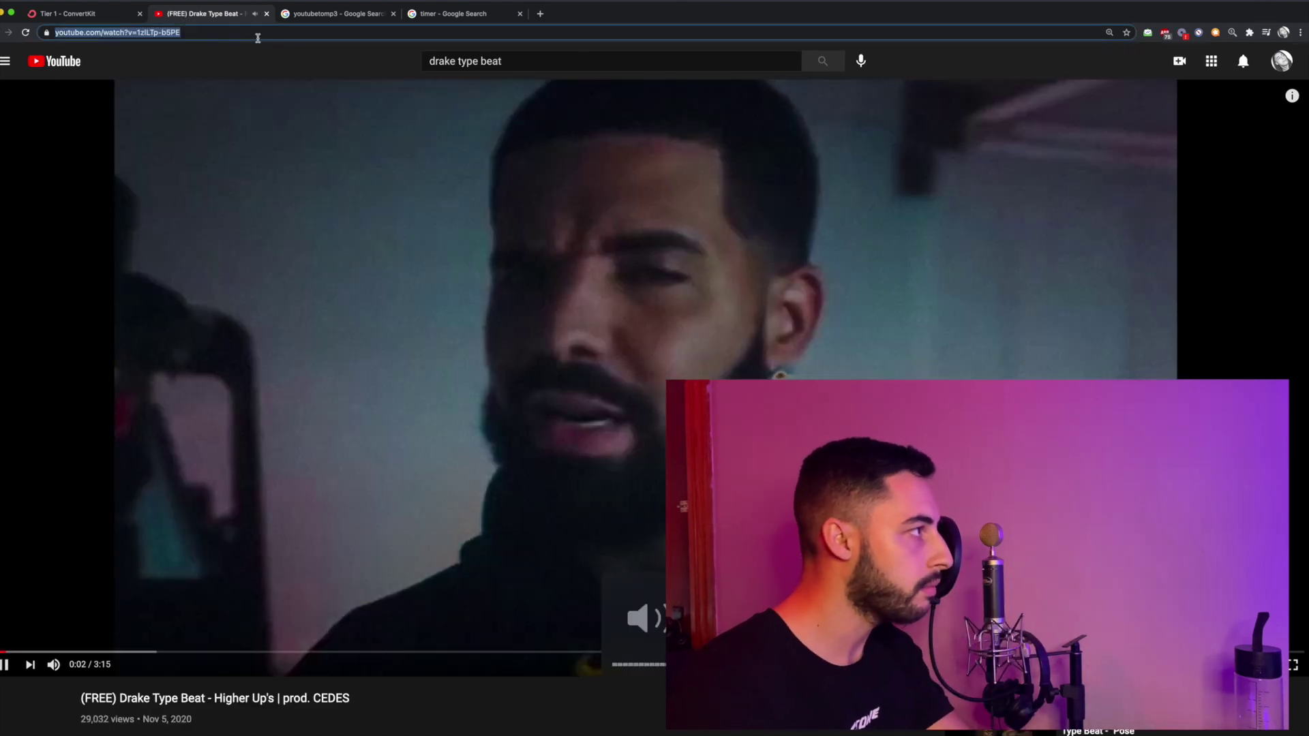
pyautogui.click(353, 19)
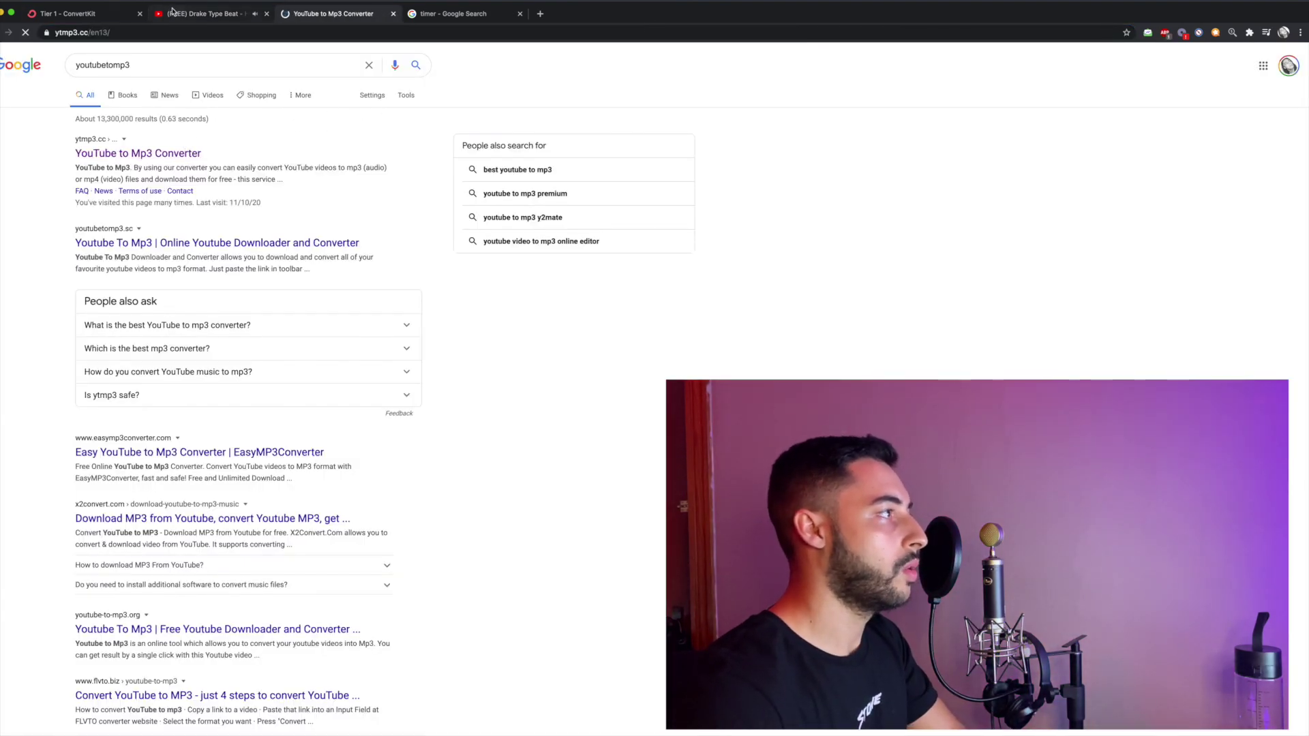
pyautogui.click(205, 13)
pyautogui.click(309, 17)
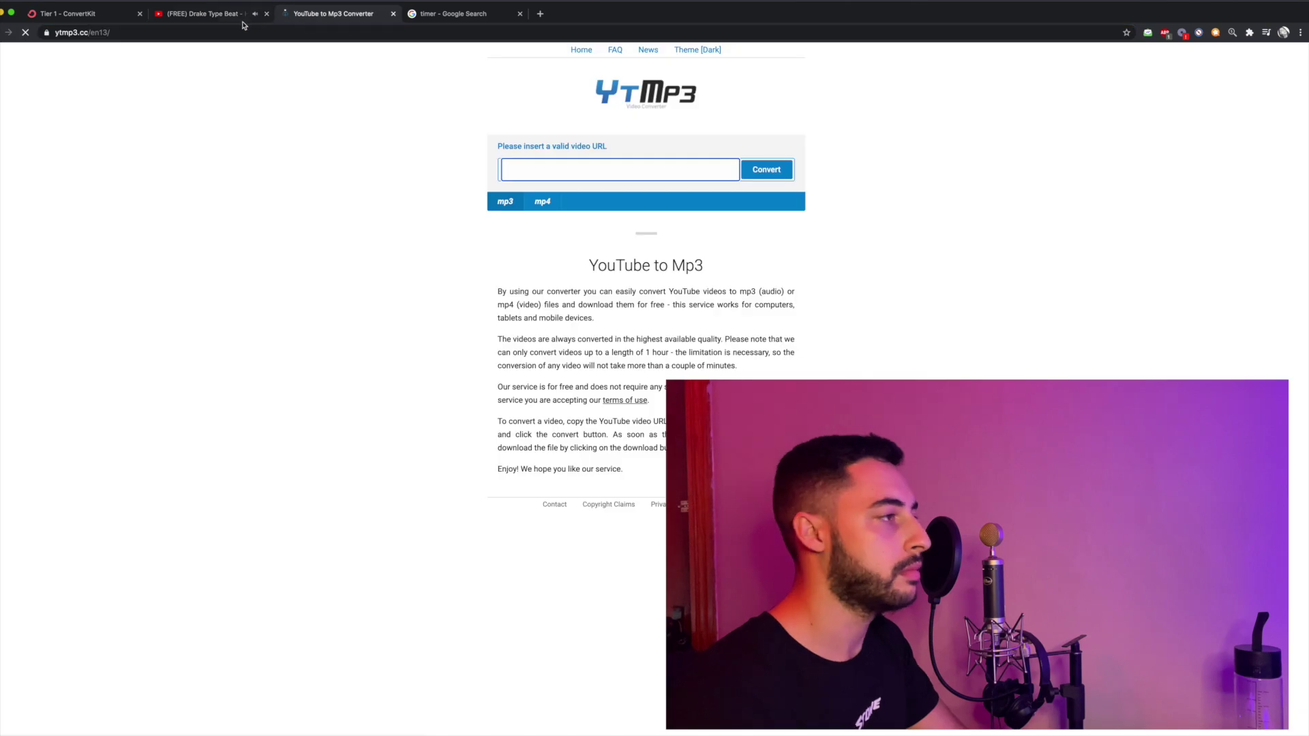
pyautogui.click(789, 171)
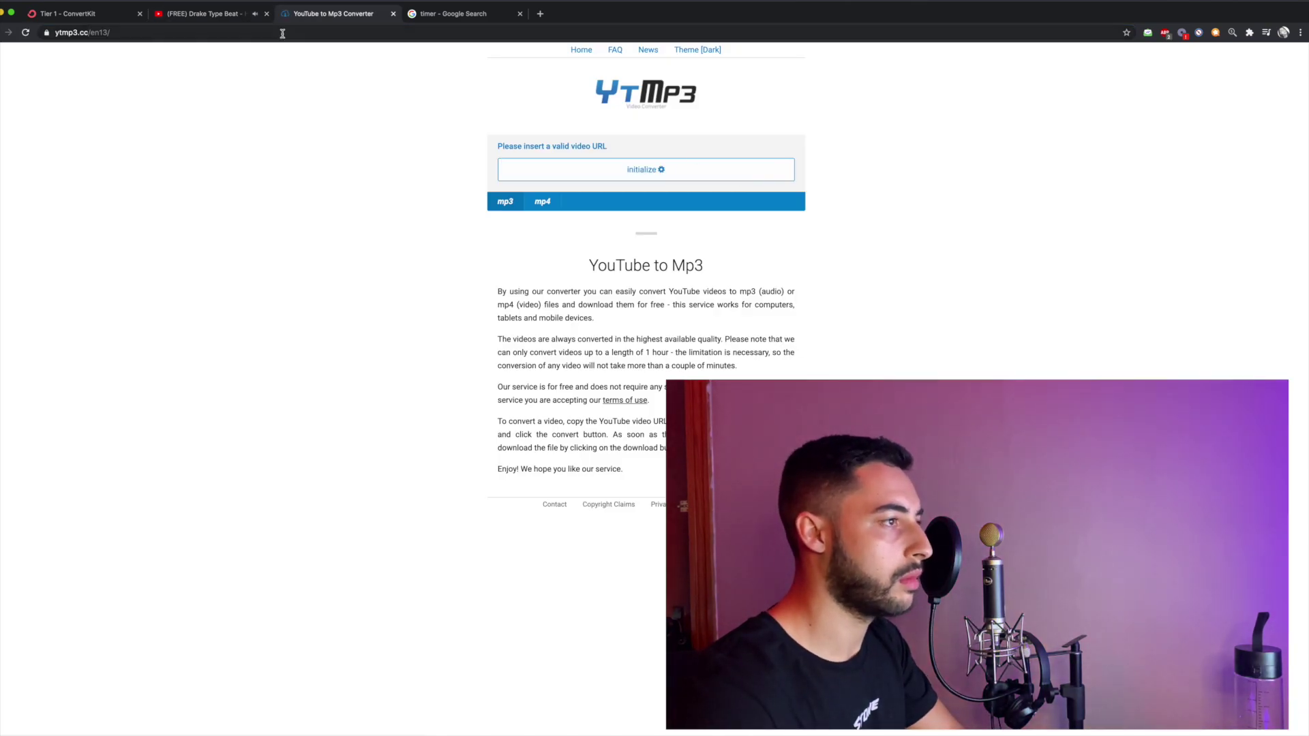
# Step: Search YouTube for "lil baby type beat" and open the "Whippin" beat by Timeline
pyautogui.click(235, 15)
pyautogui.click(464, 64)
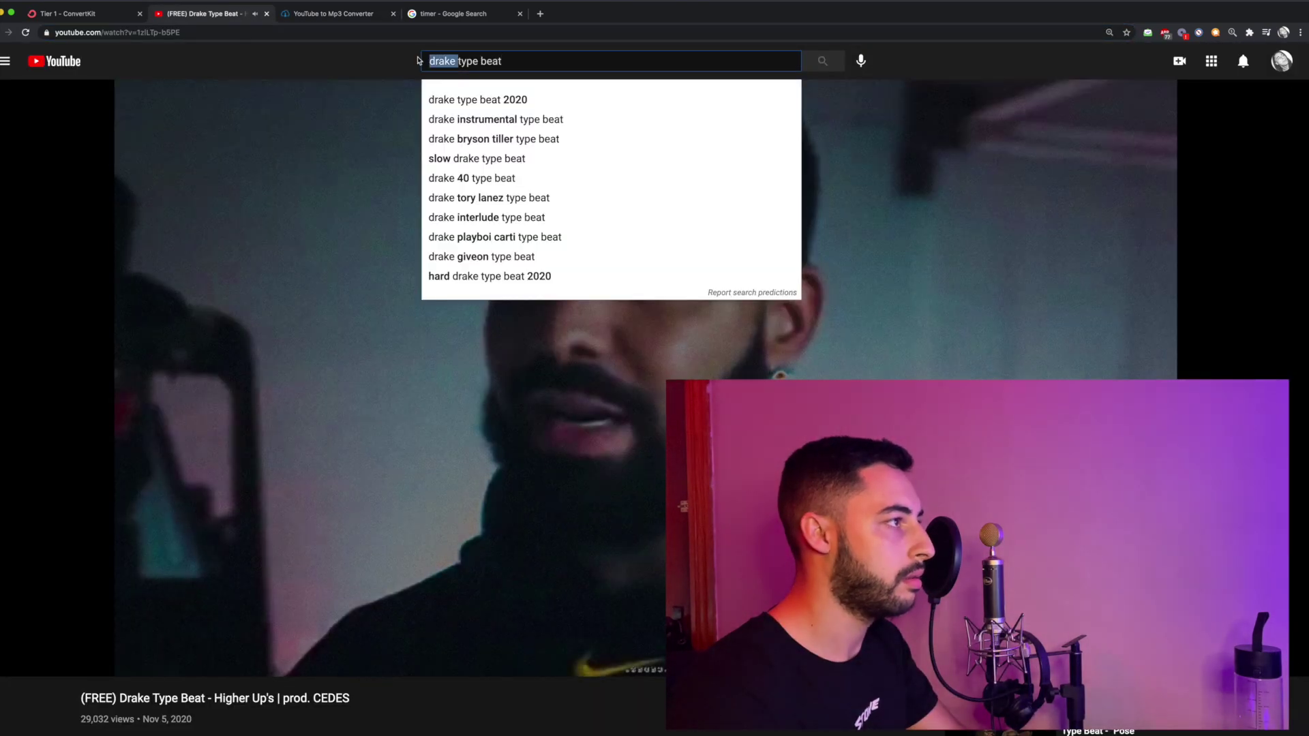
pyautogui.write('lil baby')
pyautogui.press('Return')
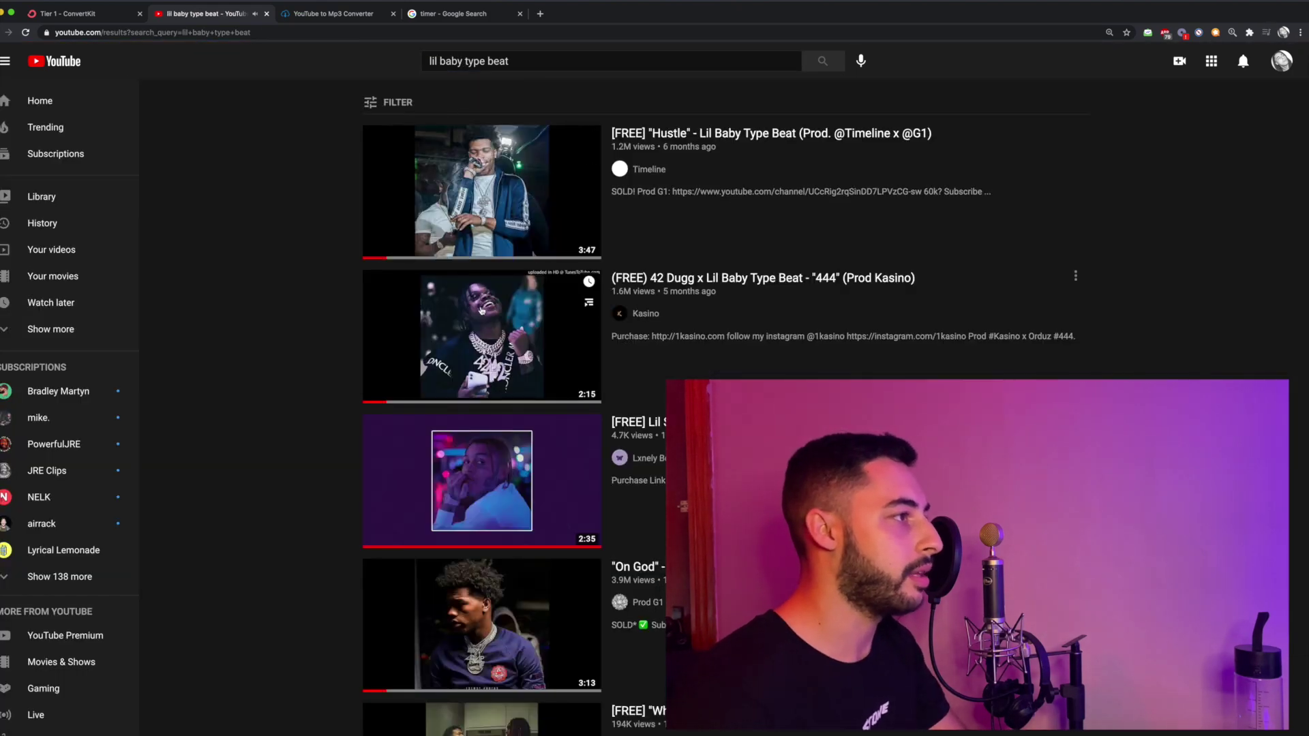
pyautogui.scroll(-6, 482, 311)
pyautogui.click(475, 314)
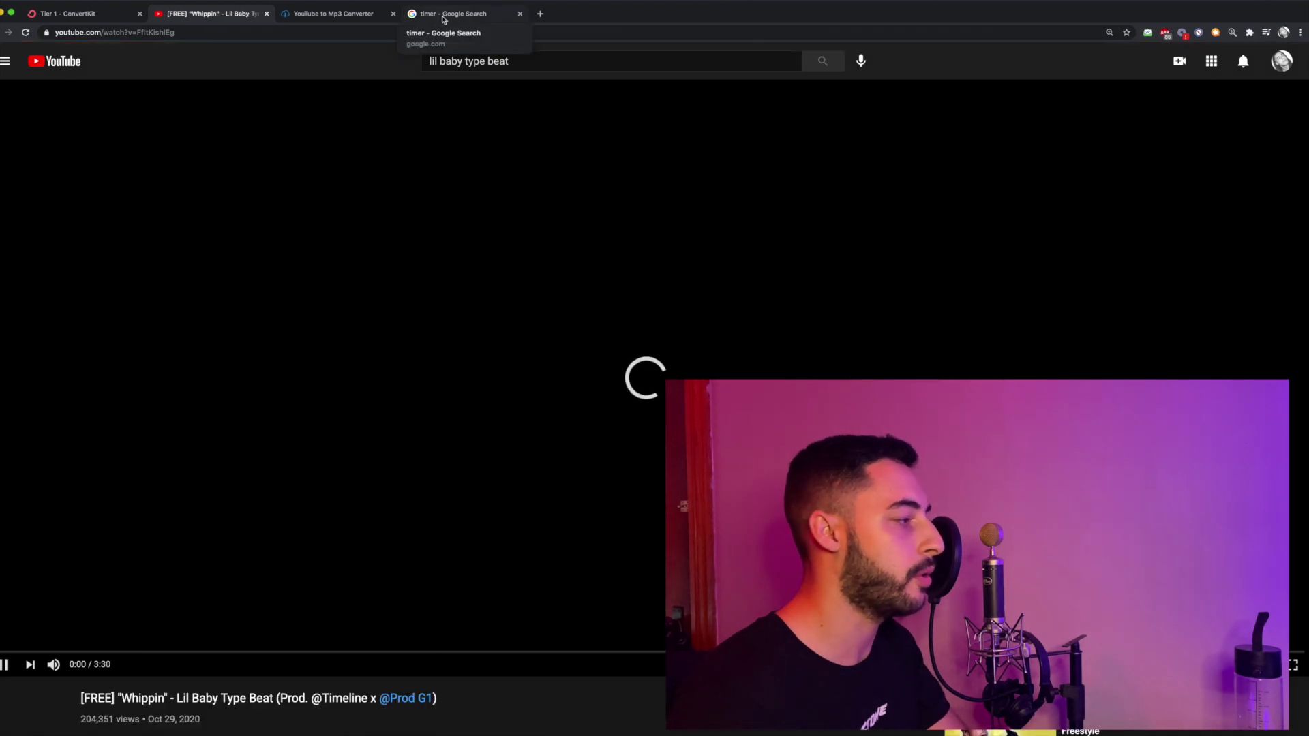
# Step: Check the remaining time on the countdown timer and look over the "Whippin" beat's description
pyautogui.press('super+4')
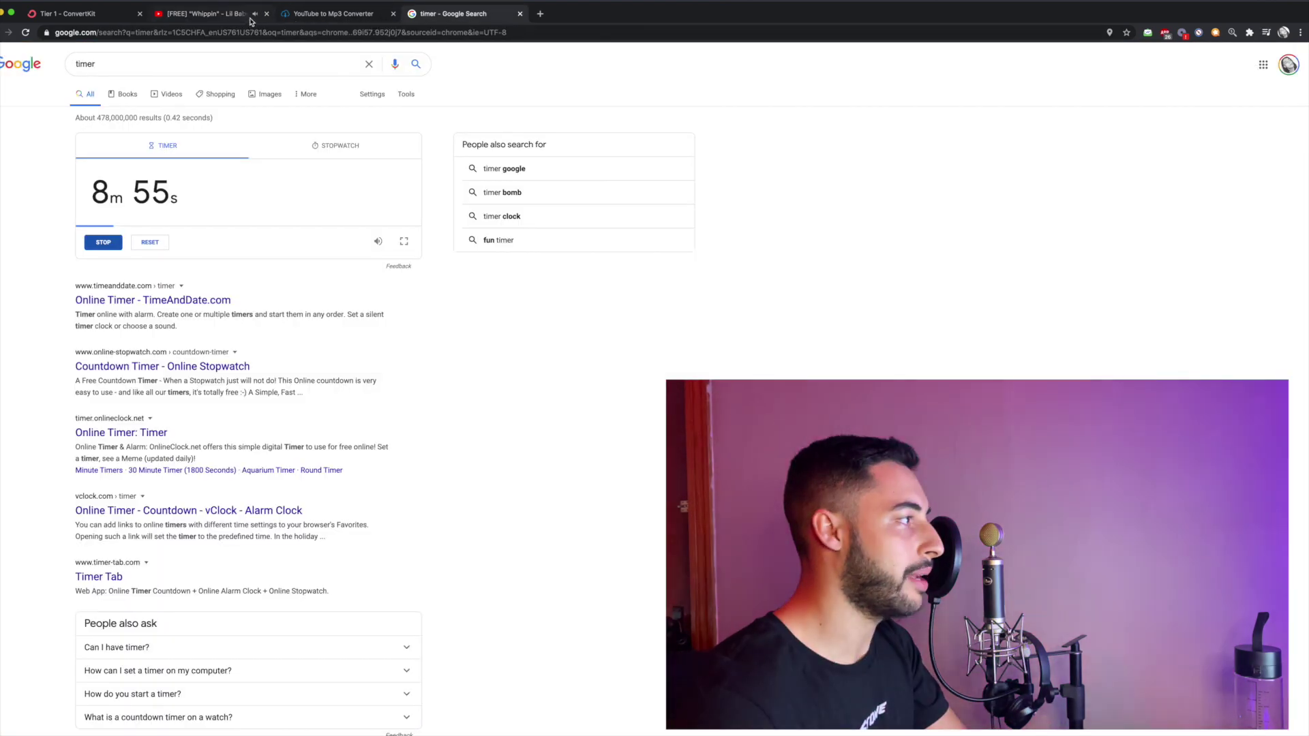
pyautogui.click(250, 20)
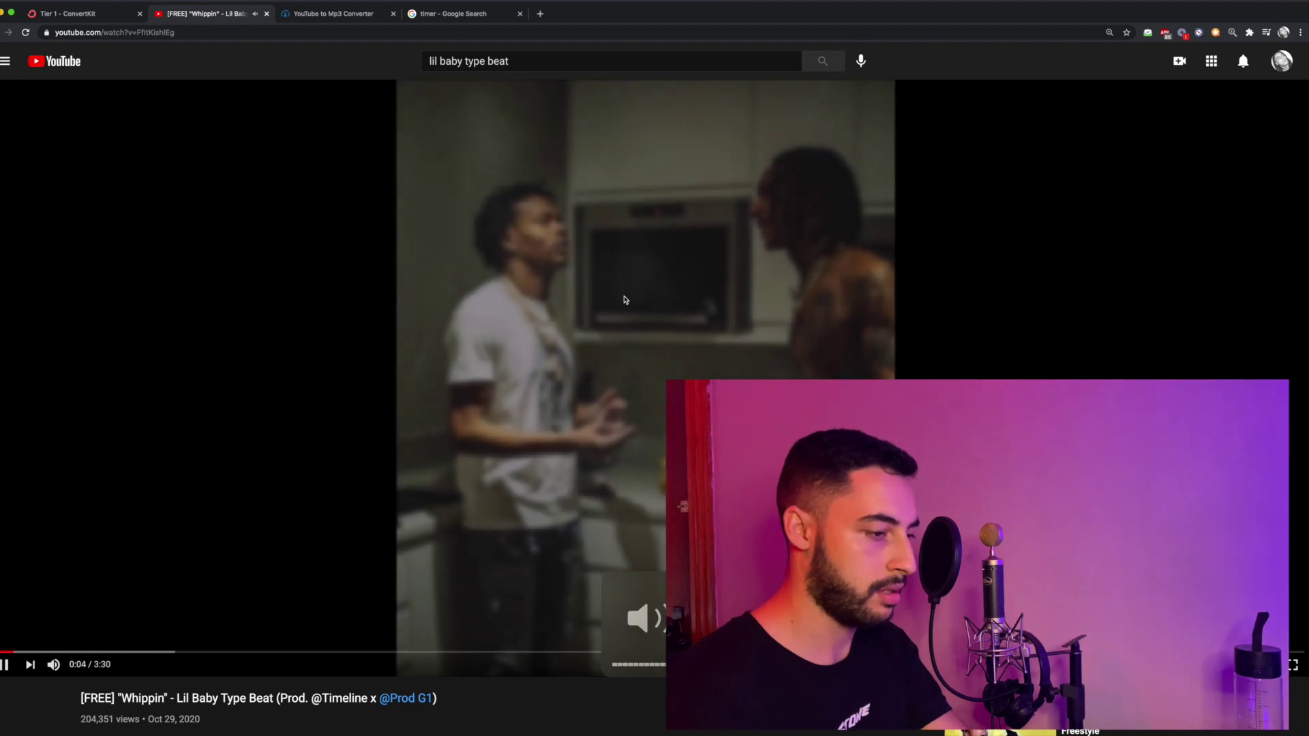
pyautogui.scroll(-3, 624, 300)
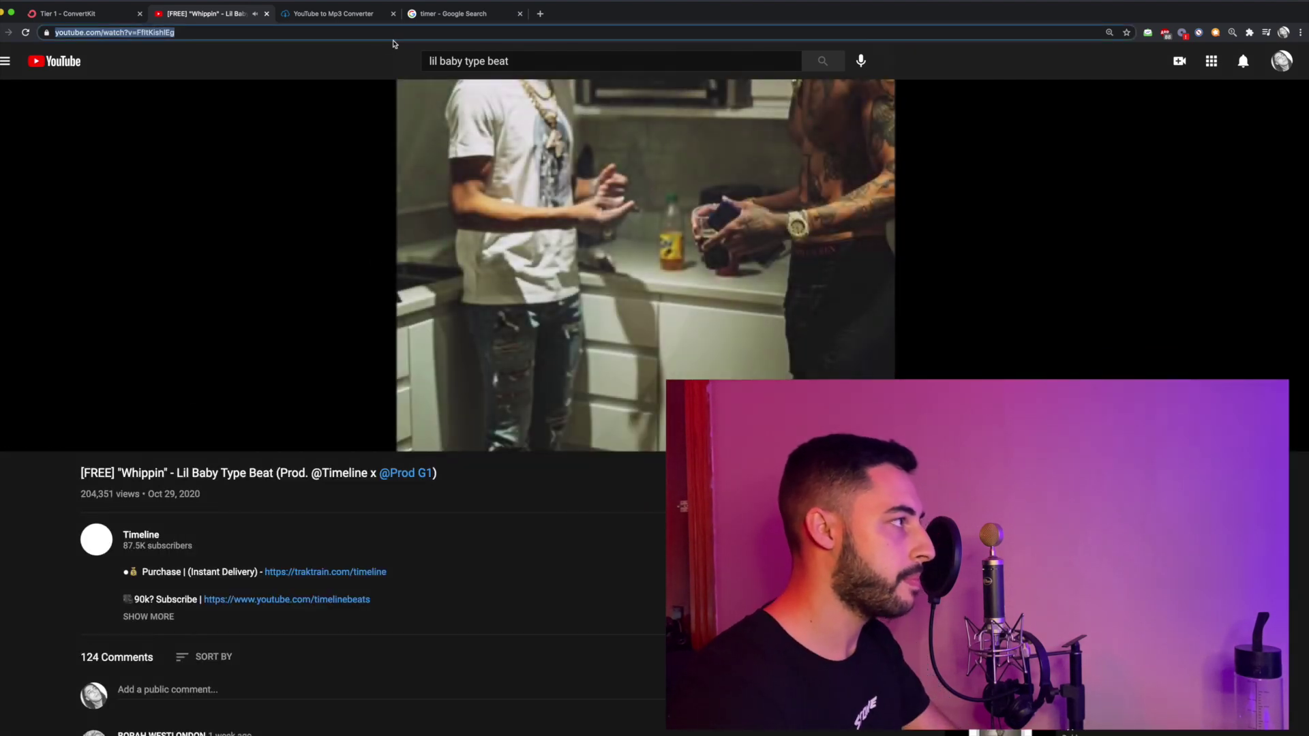
# Step: Return to the Lil Baby search results and open the "This Moment" beat by Timeline
pyautogui.click(8, 32)
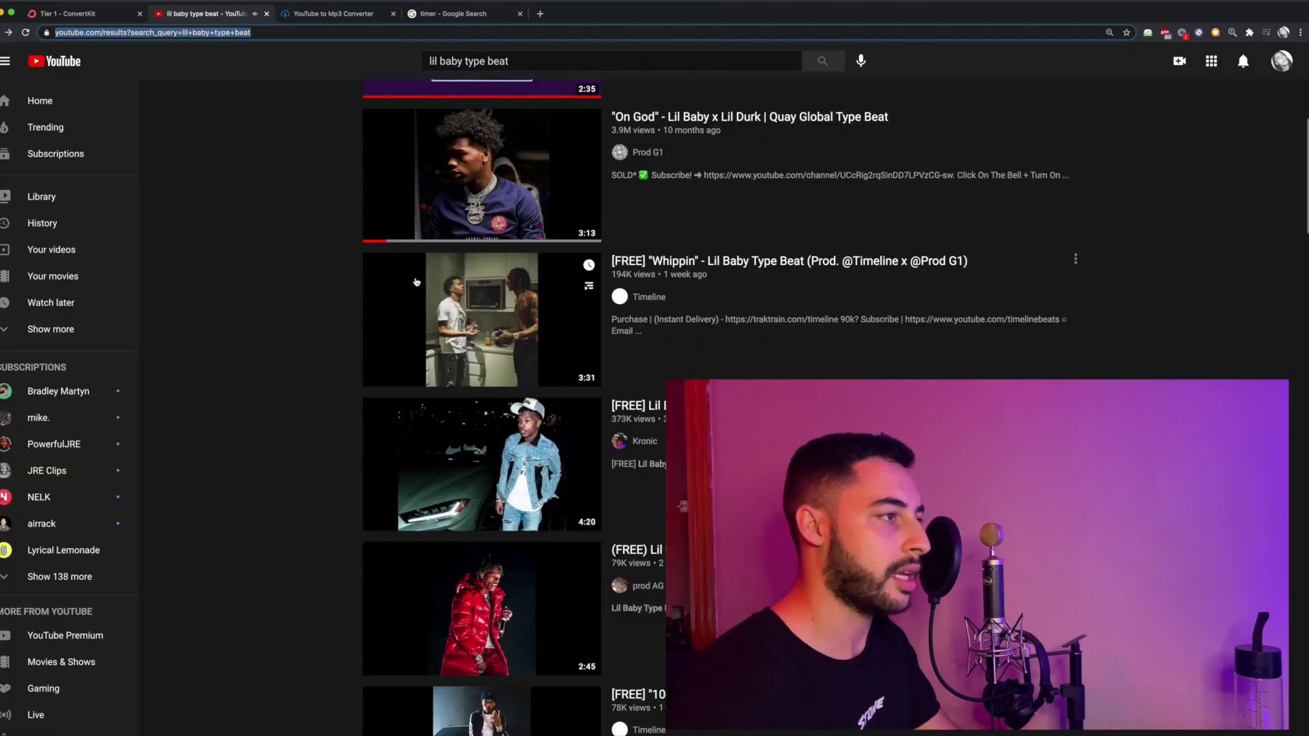
pyautogui.scroll(-5, 416, 282)
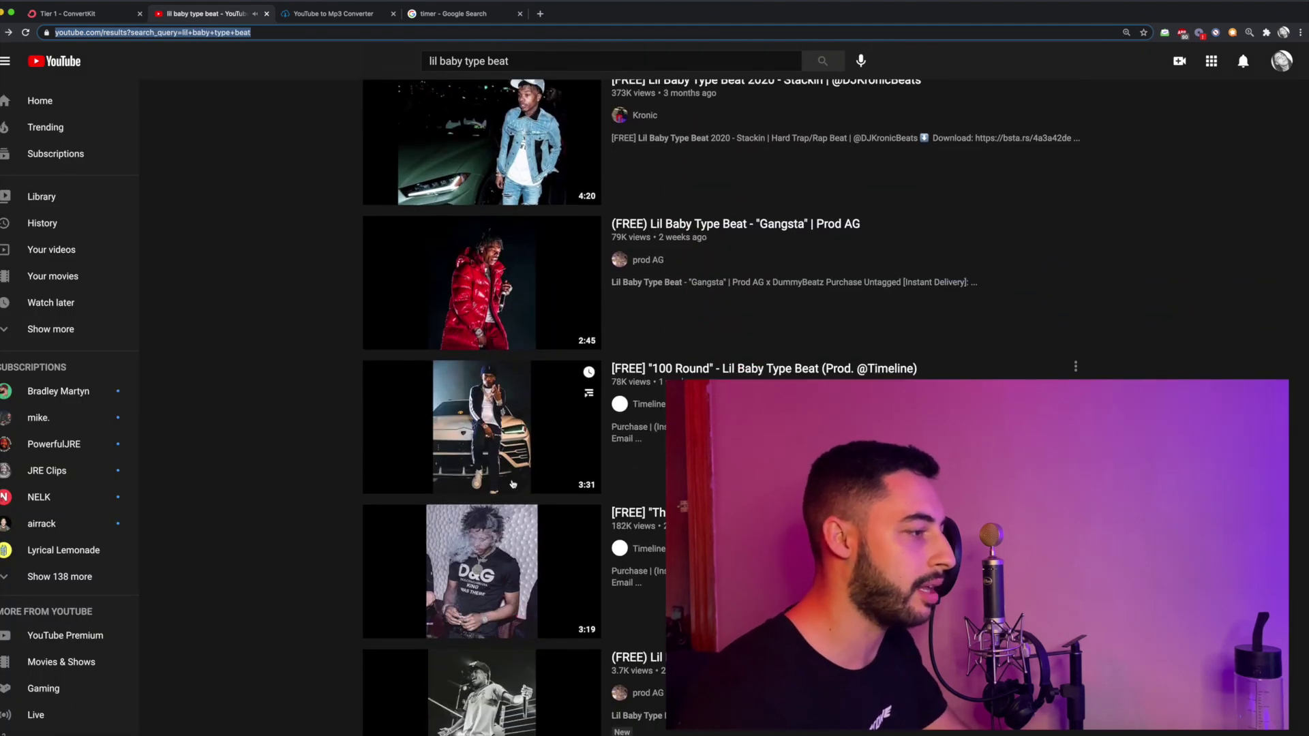
pyautogui.click(493, 545)
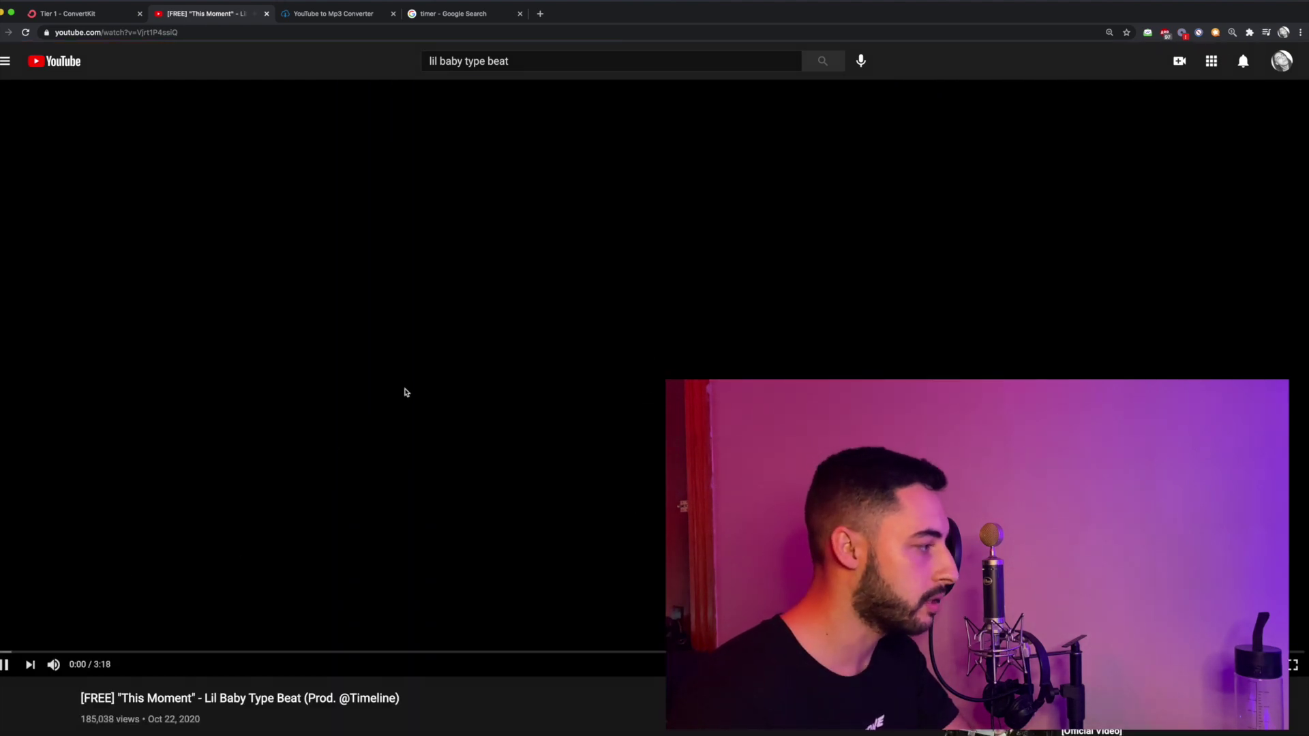
# Step: Preview the "This Moment" beat, examine its description and comments, and select the video's link
pyautogui.scroll(-3, 592, 388)
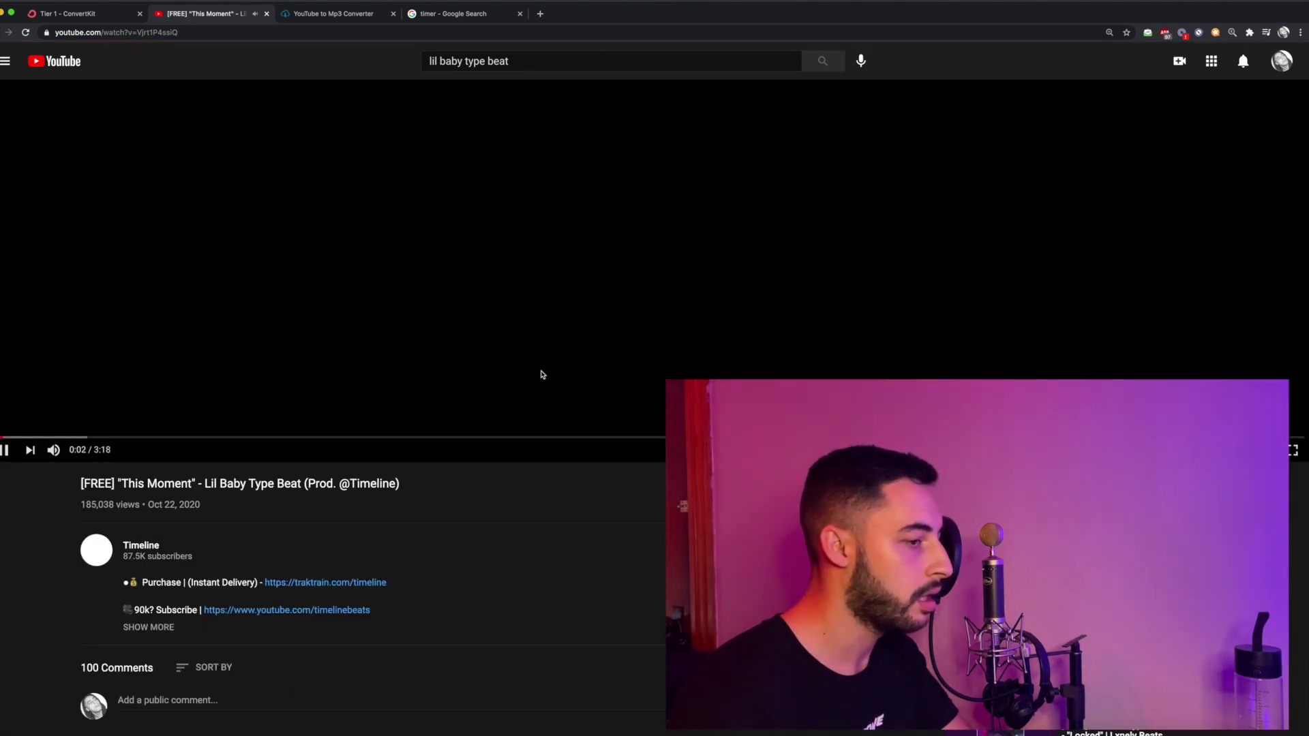
pyautogui.scroll(-2, 553, 375)
pyautogui.scroll(-2, 547, 377)
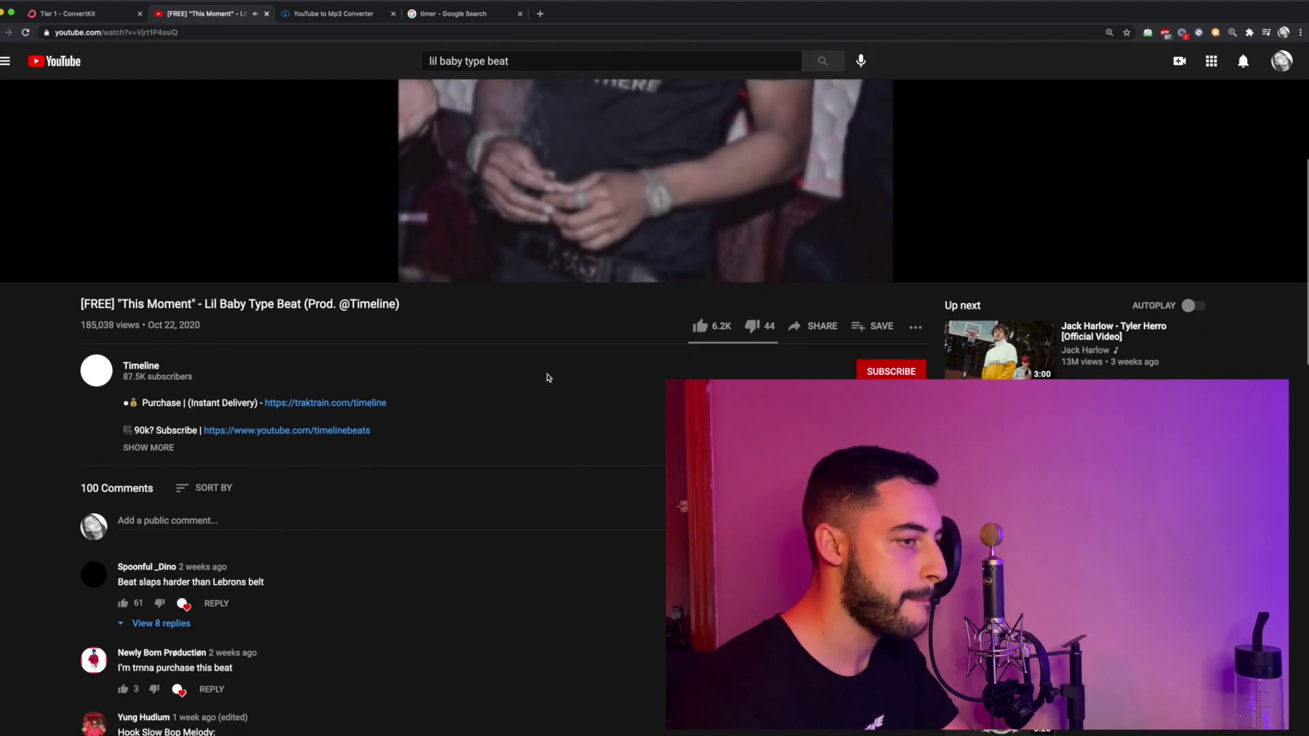
pyautogui.scroll(-2, 547, 377)
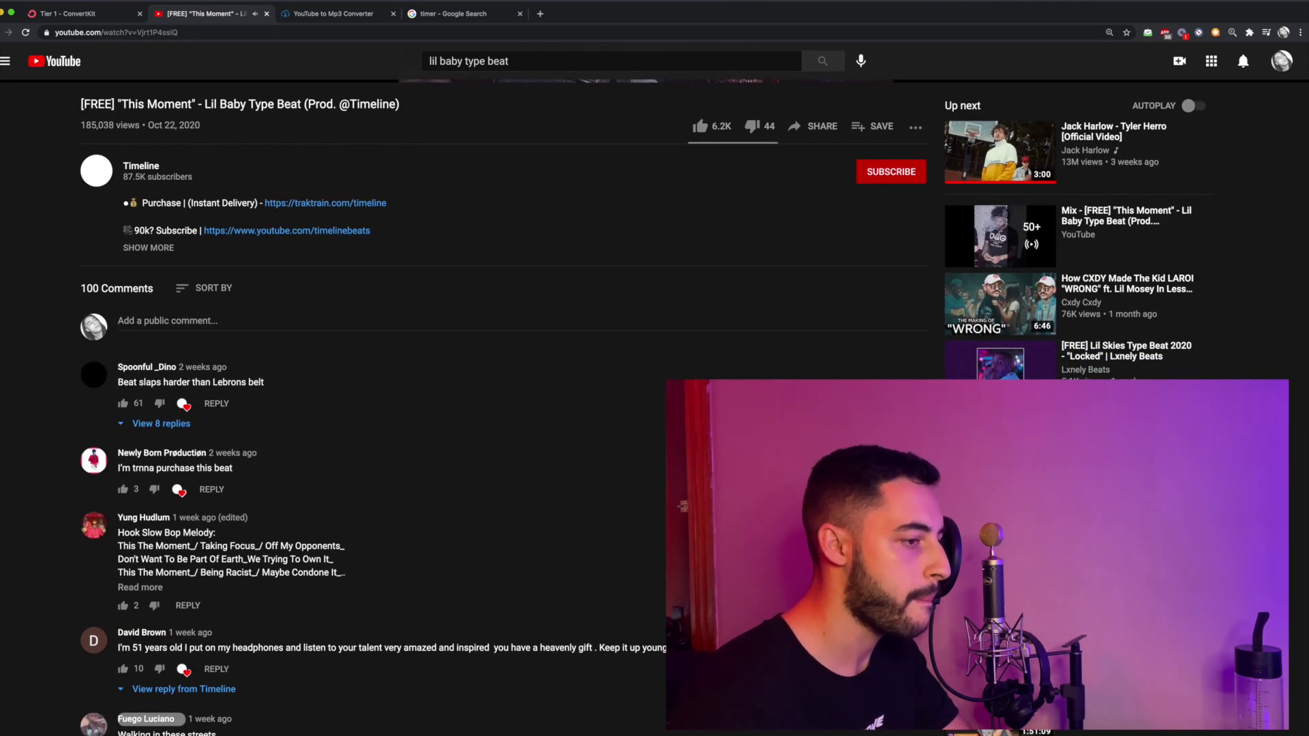
pyautogui.scroll(6, 436, 74)
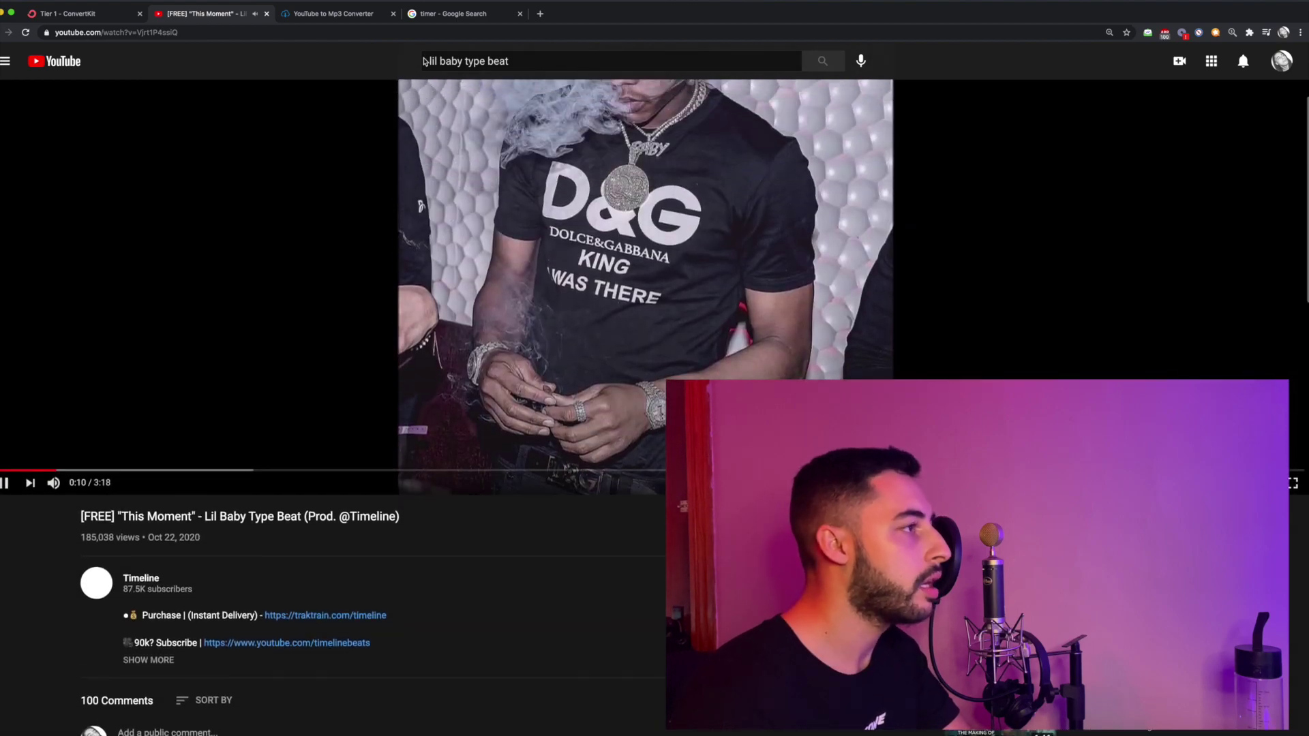
pyautogui.click(437, 32)
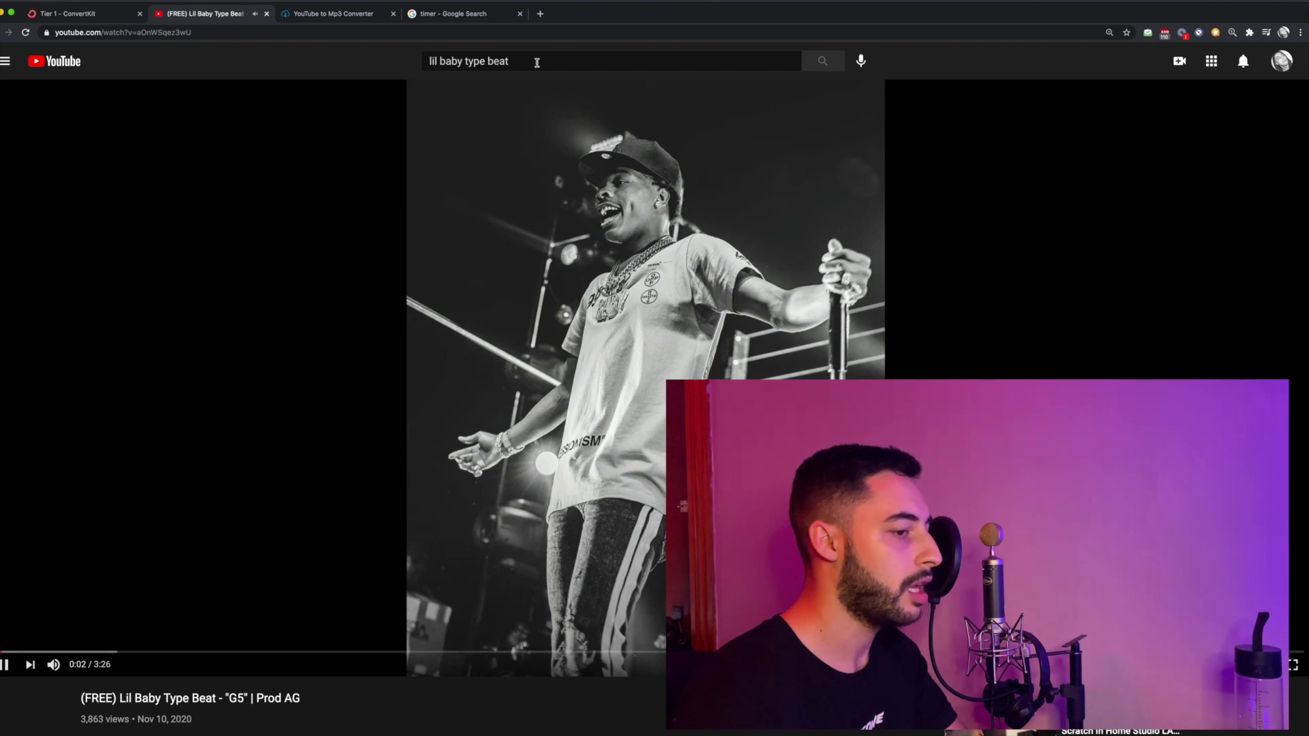
# Step: Search YouTube for "drake type beat freestyje", open the "Nothing Real" beat by LCS and look over its description
pyautogui.click(456, 59)
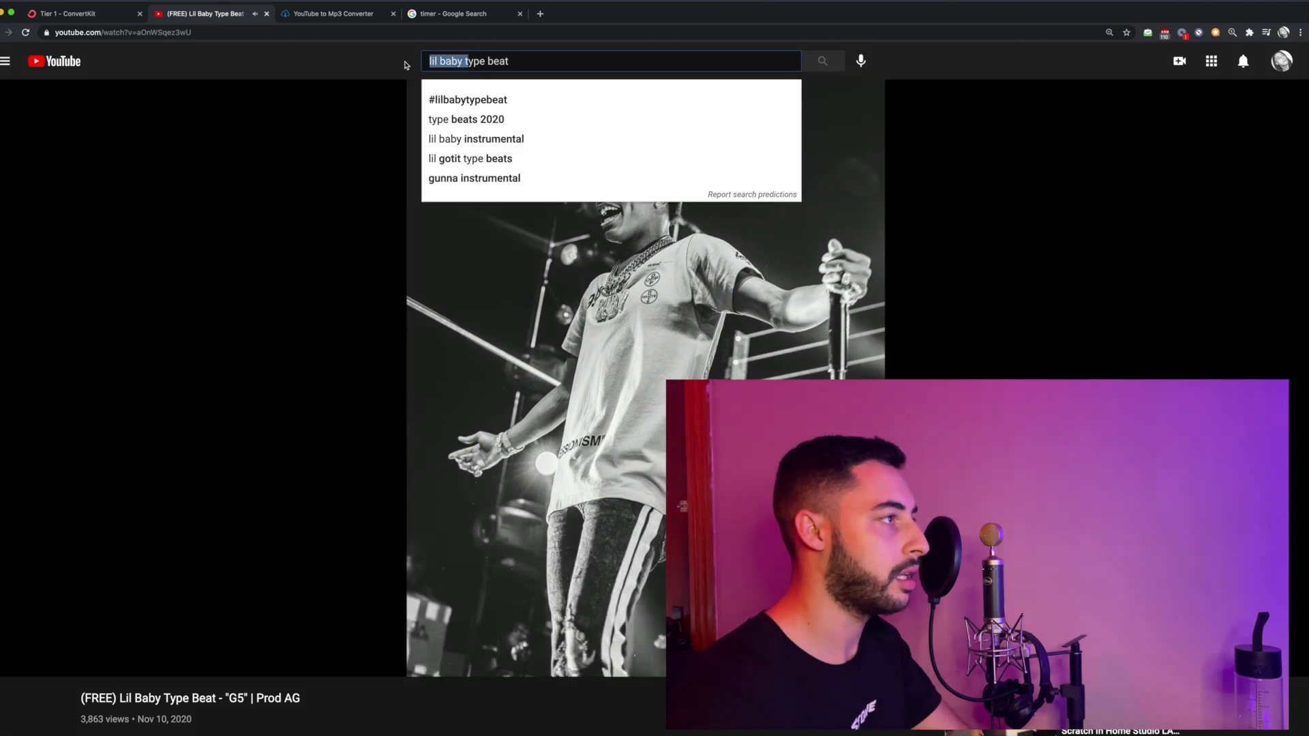
pyautogui.write('drake type beat freestyje')
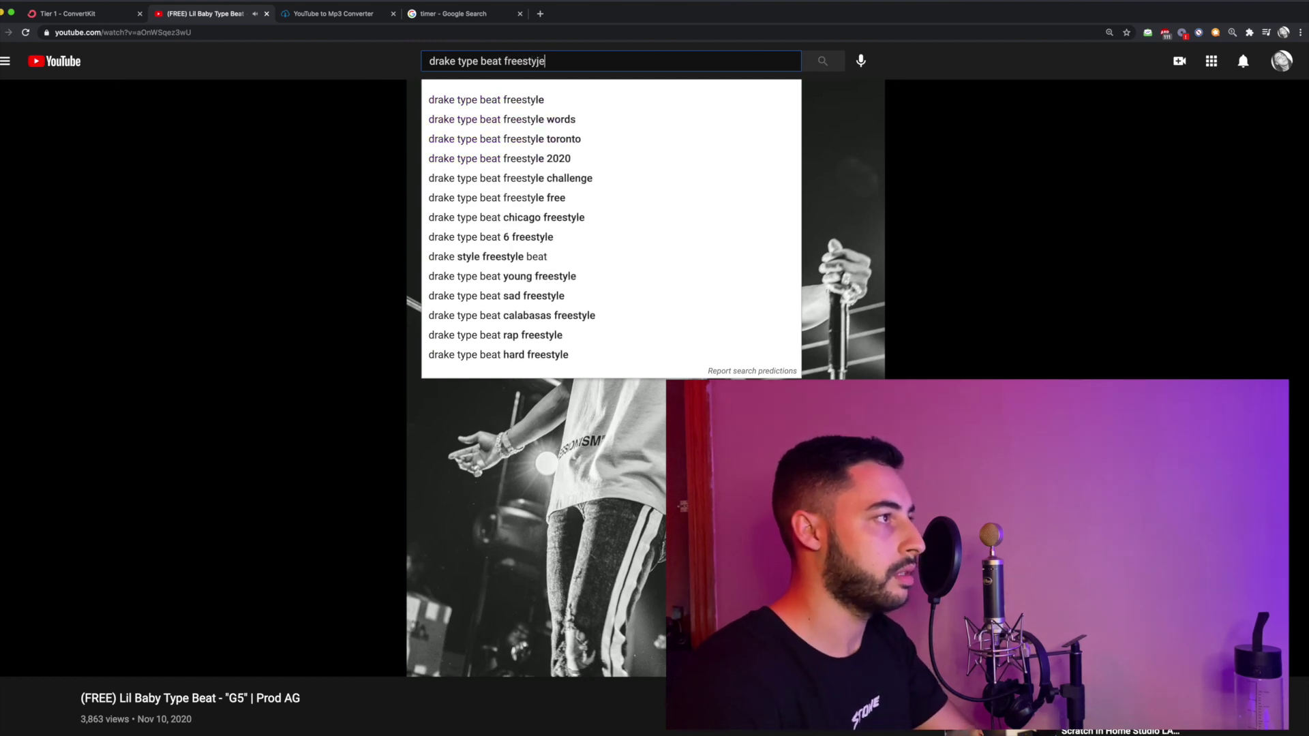
pyautogui.press('Return')
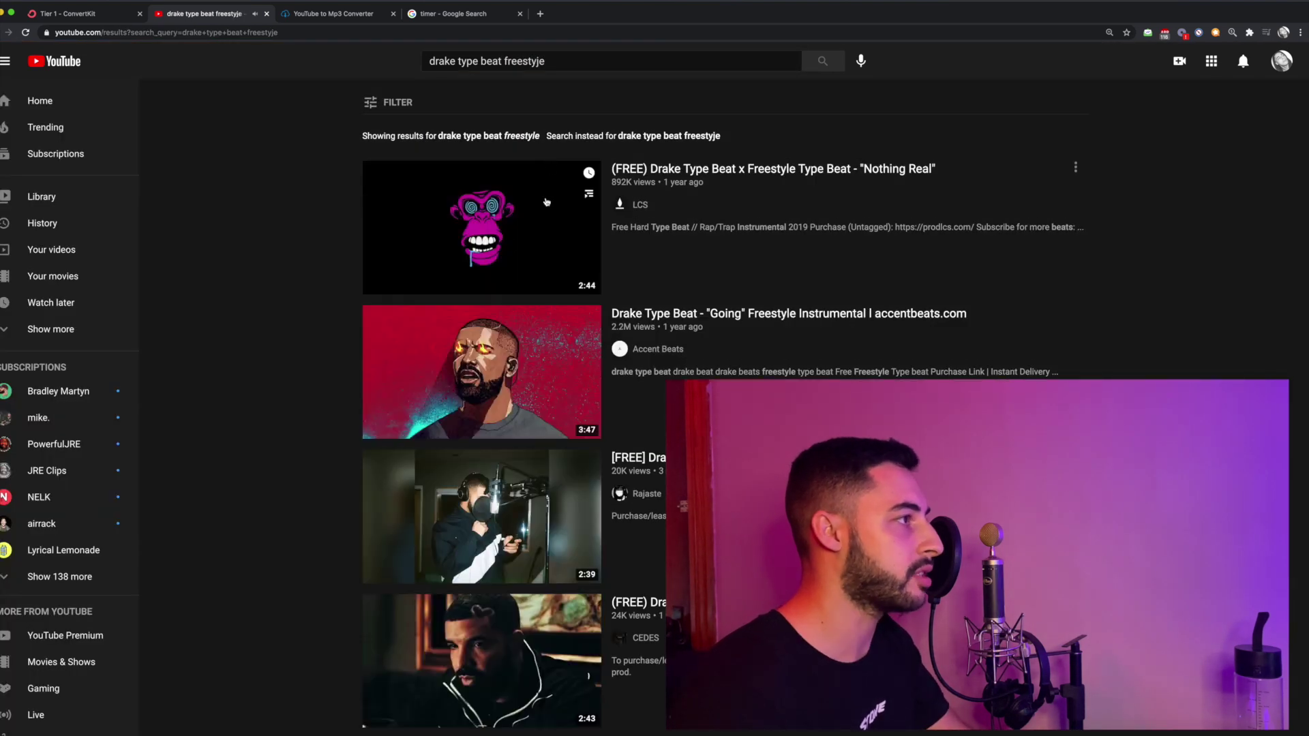
pyautogui.click(446, 277)
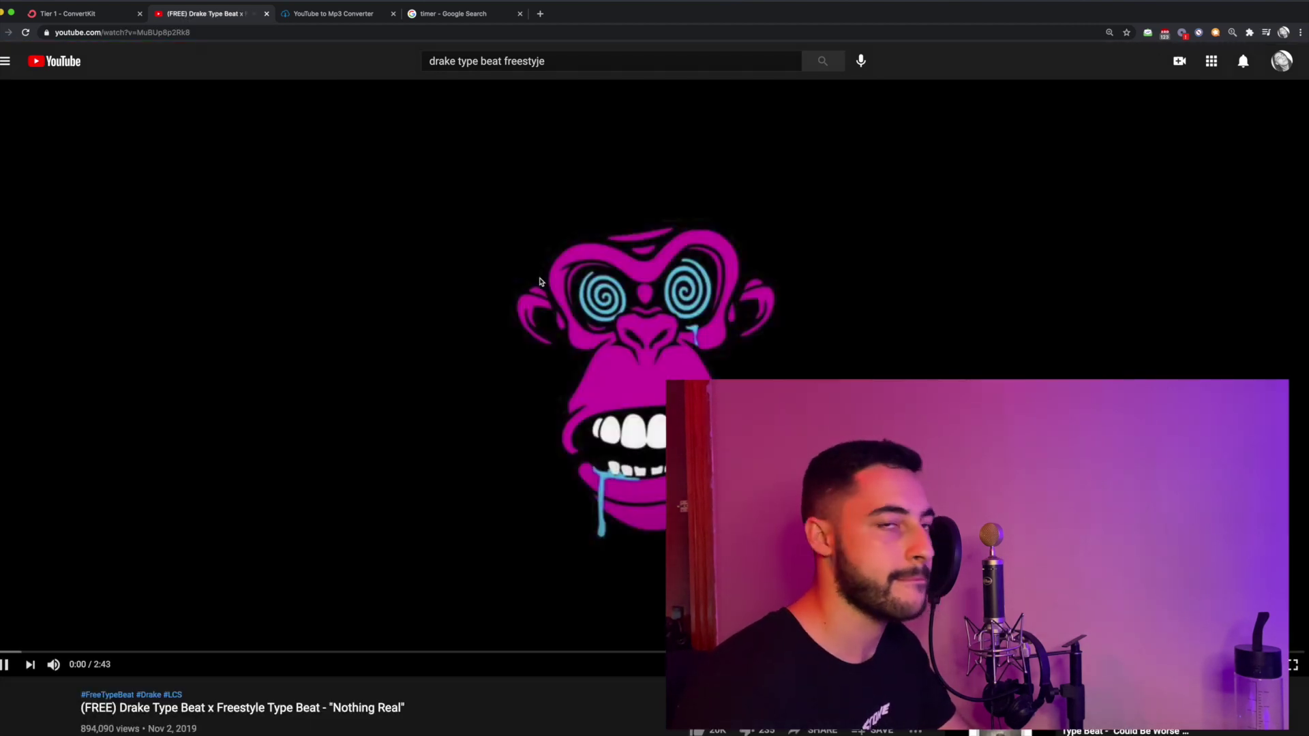
pyautogui.press('Down')
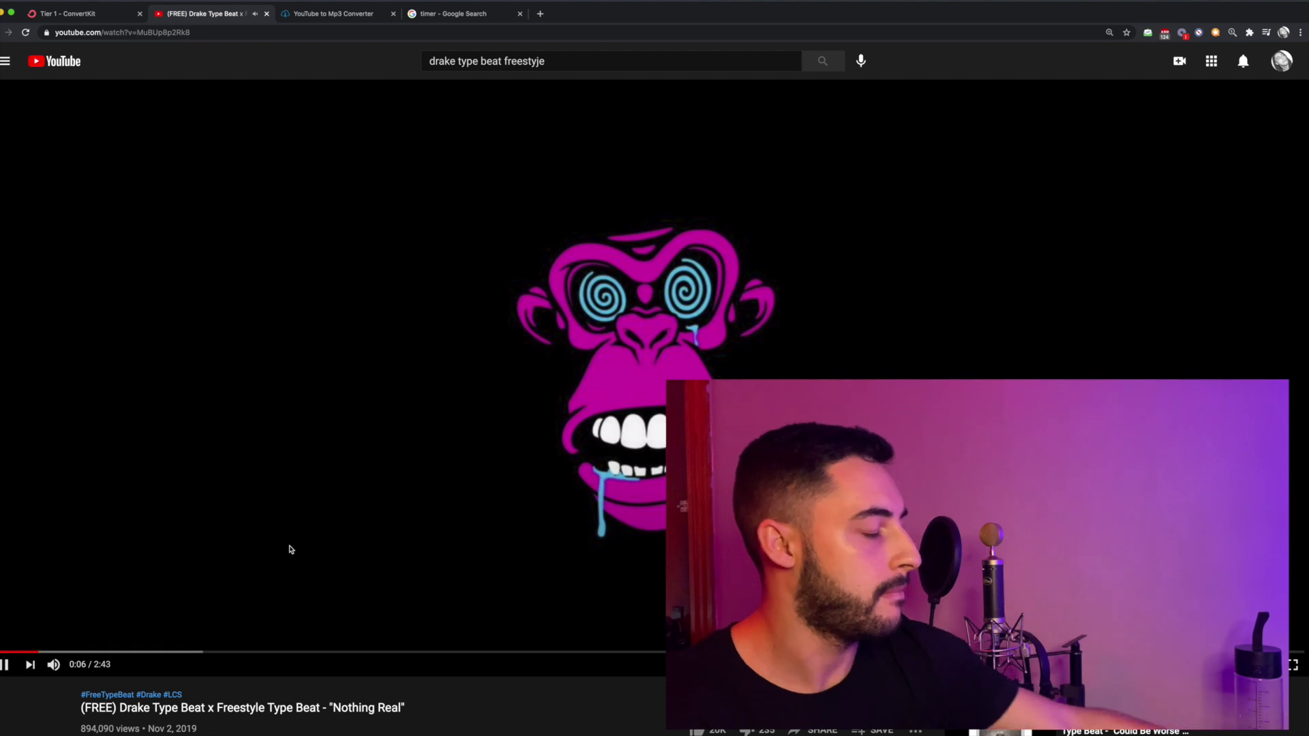
pyautogui.scroll(-5, 418, 570)
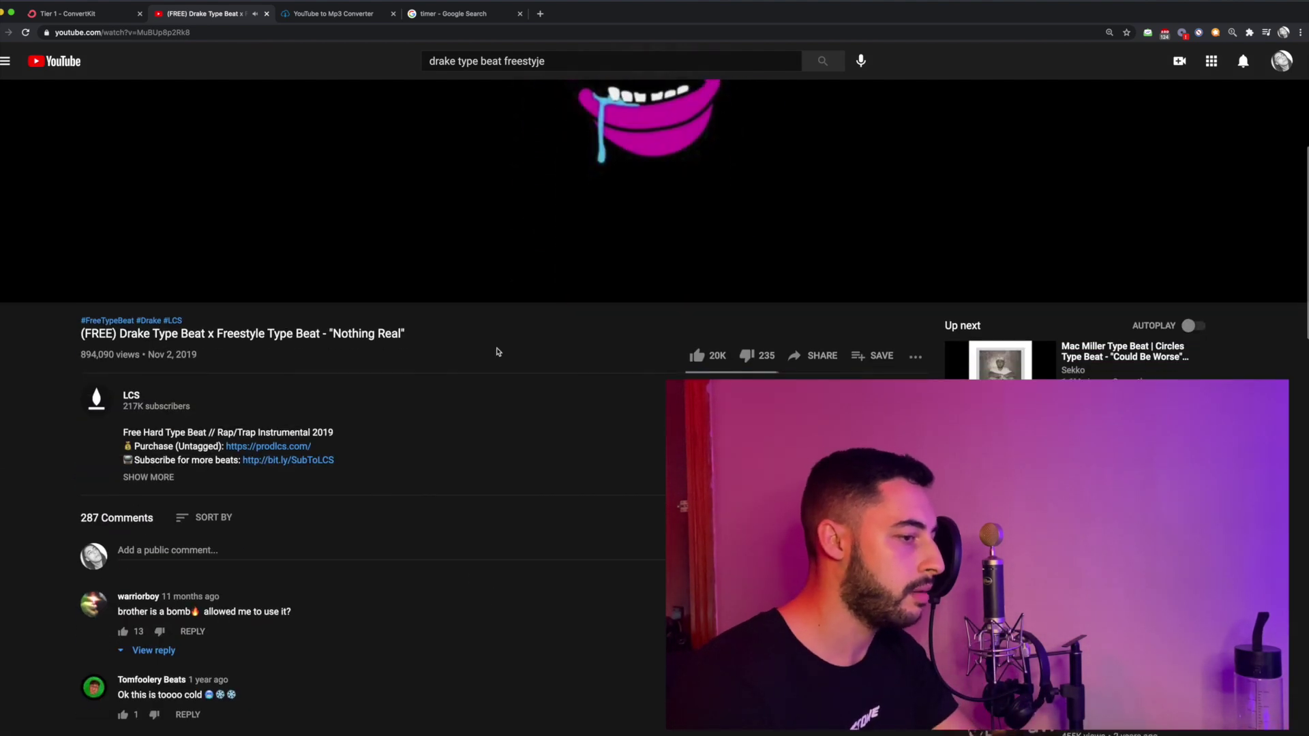
# Step: Convert the "Nothing Real" video link to mp3 on the YouTube to Mp3 Converter site and download the file
pyautogui.click(277, 36)
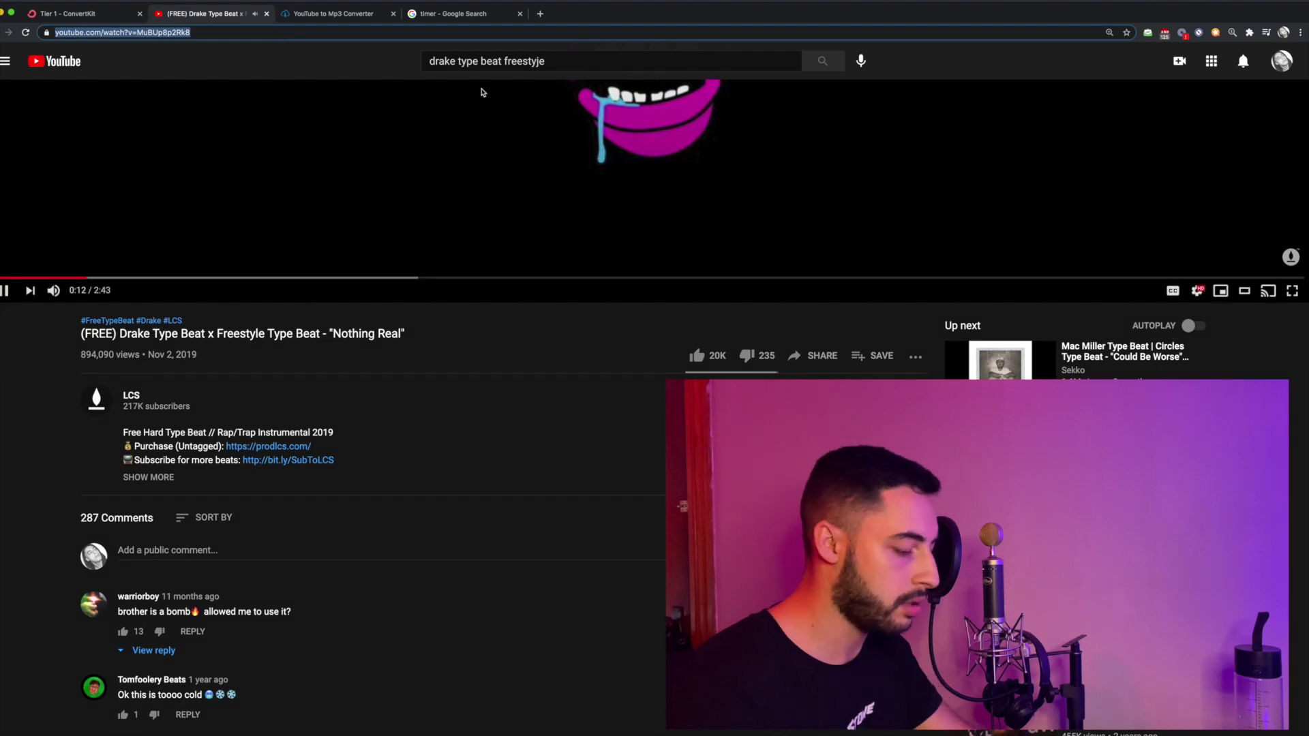
pyautogui.click(493, 22)
pyautogui.click(315, 21)
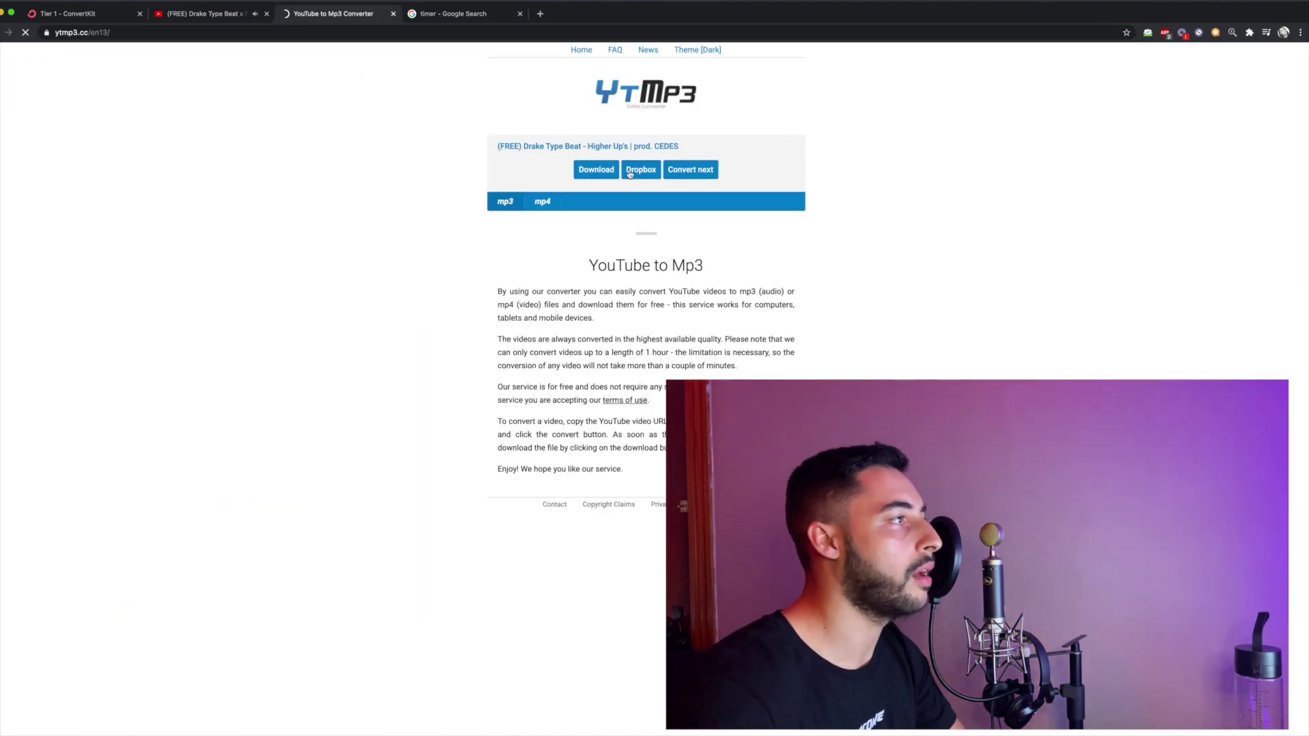
pyautogui.press('XF86AudioLowerVolume')
pyautogui.click(781, 175)
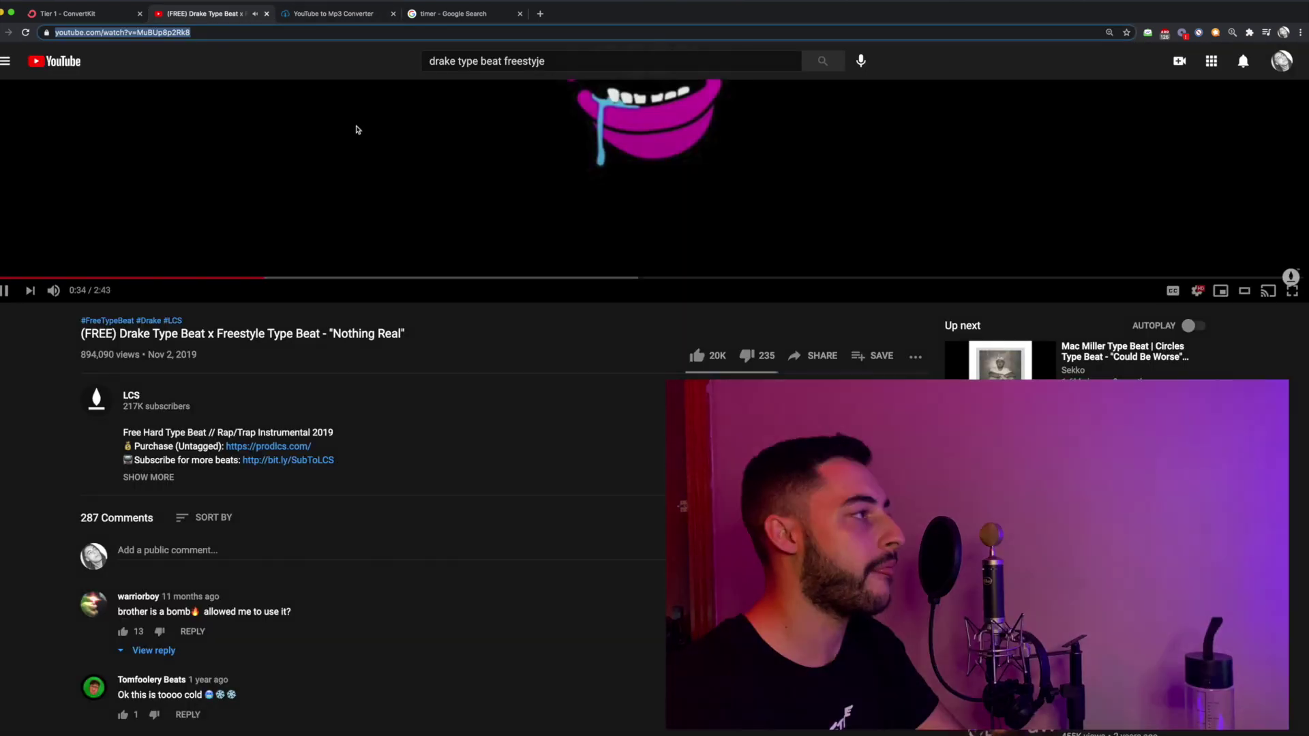
pyautogui.click(311, 20)
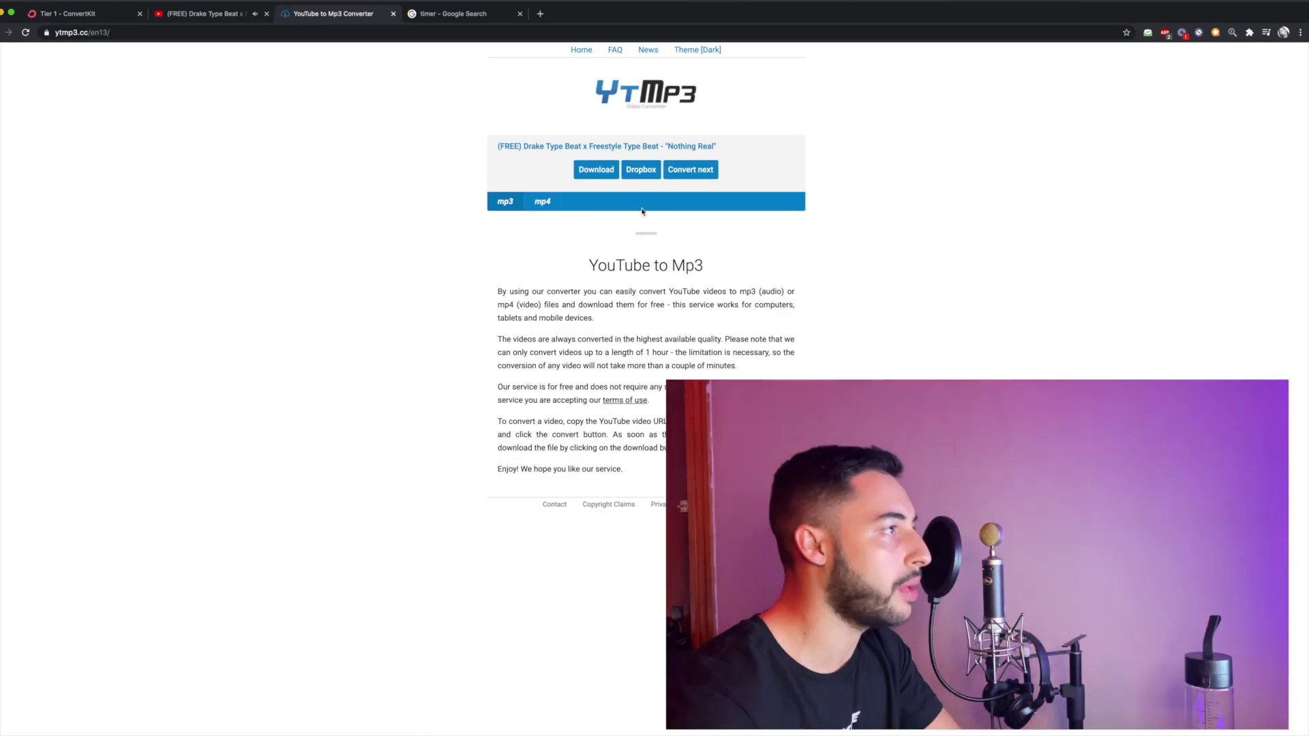
pyautogui.click(599, 175)
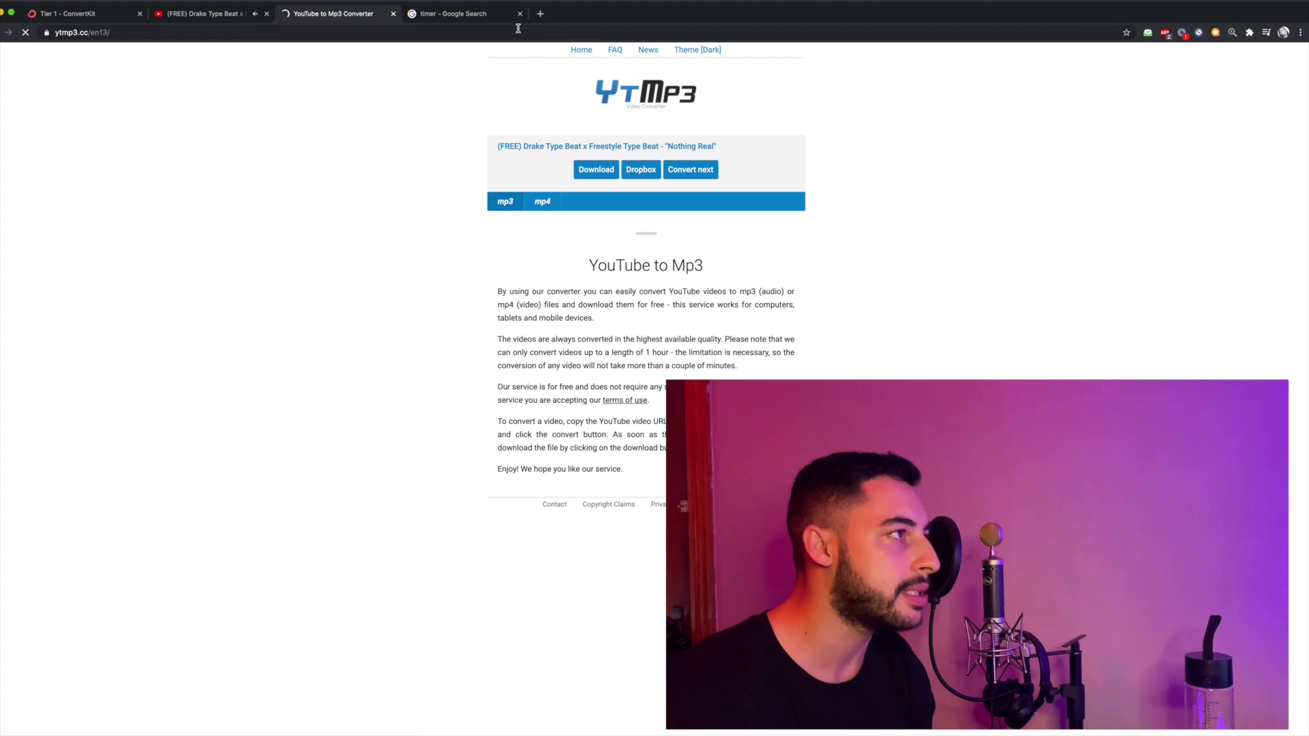
# Step: Move the browser window aside to uncover the audio project behind it and return to the "Nothing Real" video
pyautogui.moveTo(655, 28)
pyautogui.mouseDown()
pyautogui.moveTo(684, 20)
pyautogui.moveTo(670, 10)
pyautogui.mouseUp()
pyautogui.click(481, 17)
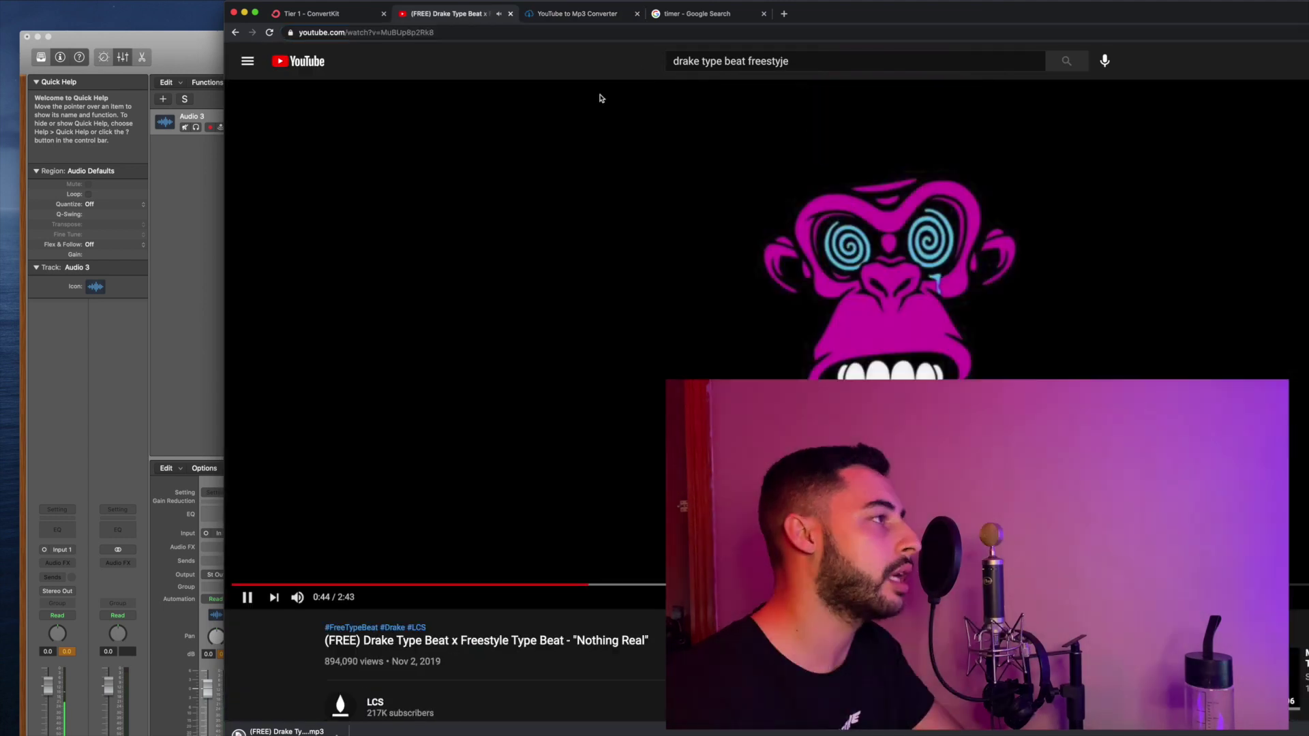
# Step: Move the browser window aside and place the downloaded "Nothing Real" mp3 on a new track at bar 1 of the Logic Pro project
pyautogui.moveTo(852, 12); pyautogui.dragTo(1219, 12)
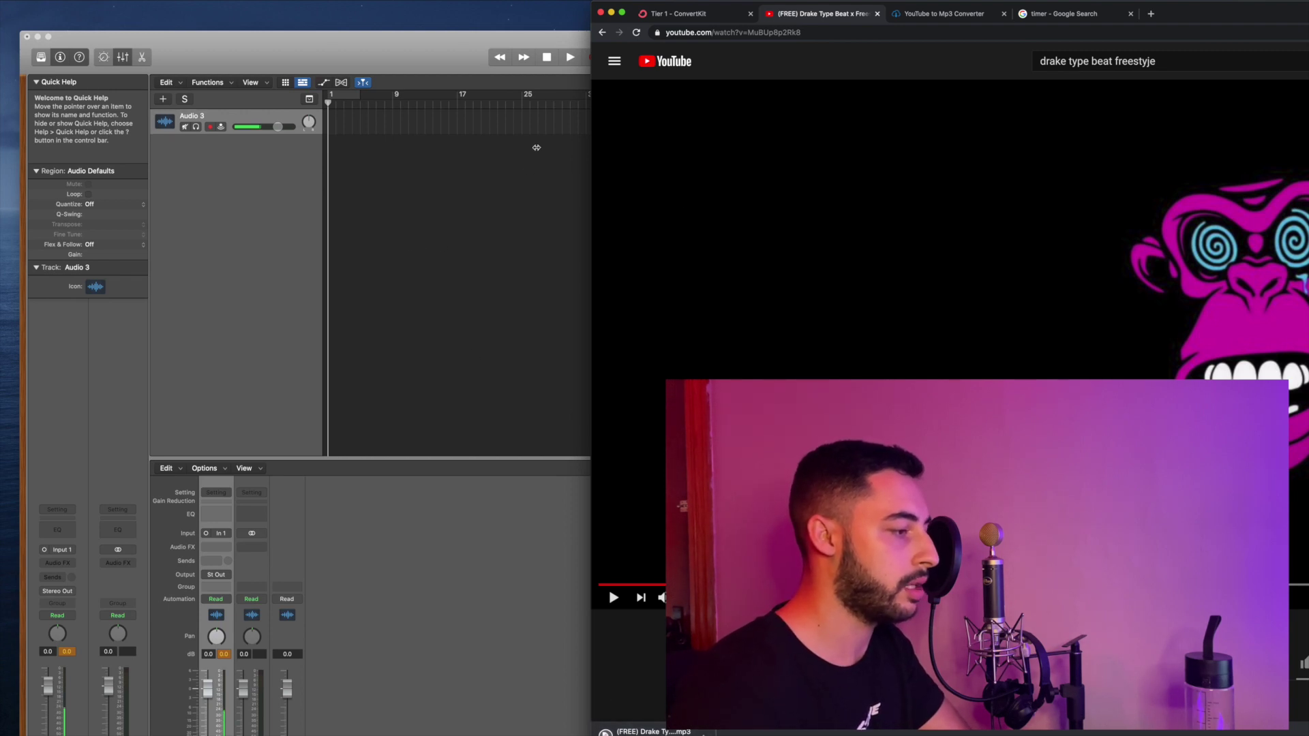
pyautogui.click(441, 57)
pyautogui.press('super+Tab')
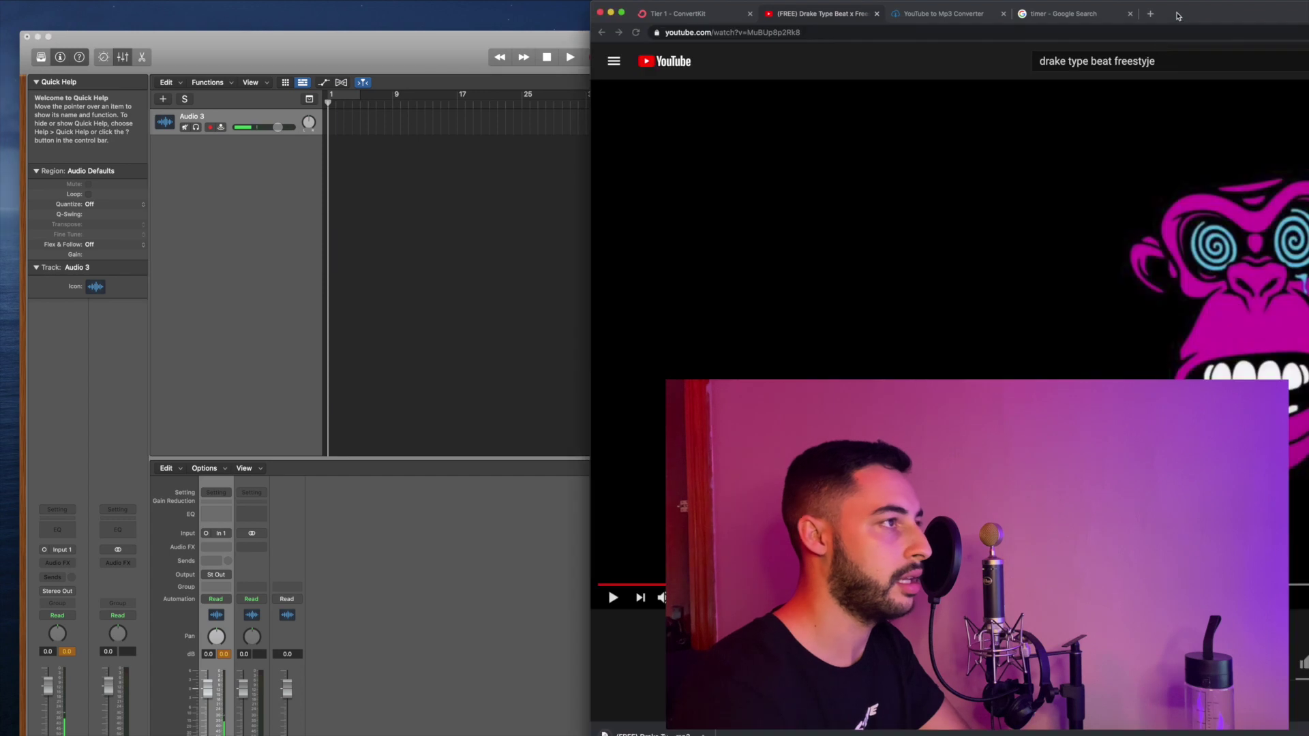
pyautogui.moveTo(519, 567); pyautogui.dragTo(543, 149)
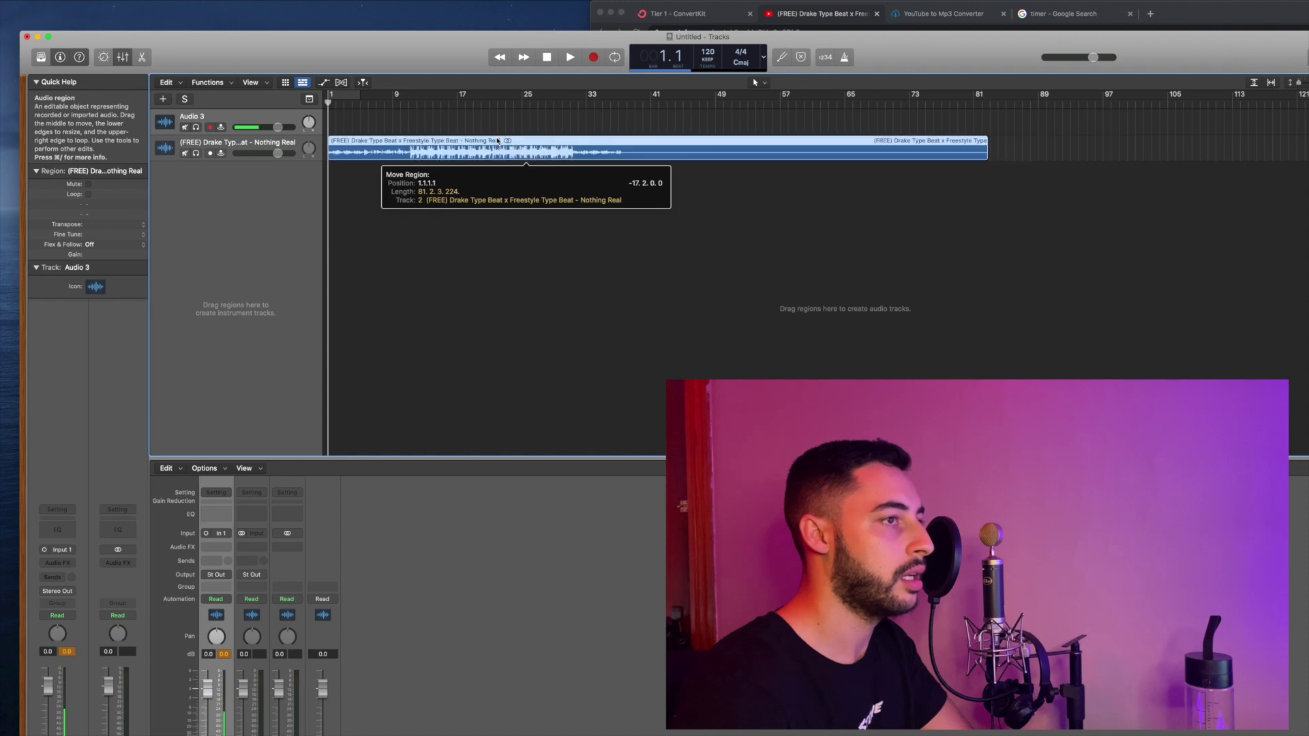
# Step: Switch to the browser's Google timer page and check the remaining time
pyautogui.click(865, 11)
pyautogui.click(497, 254)
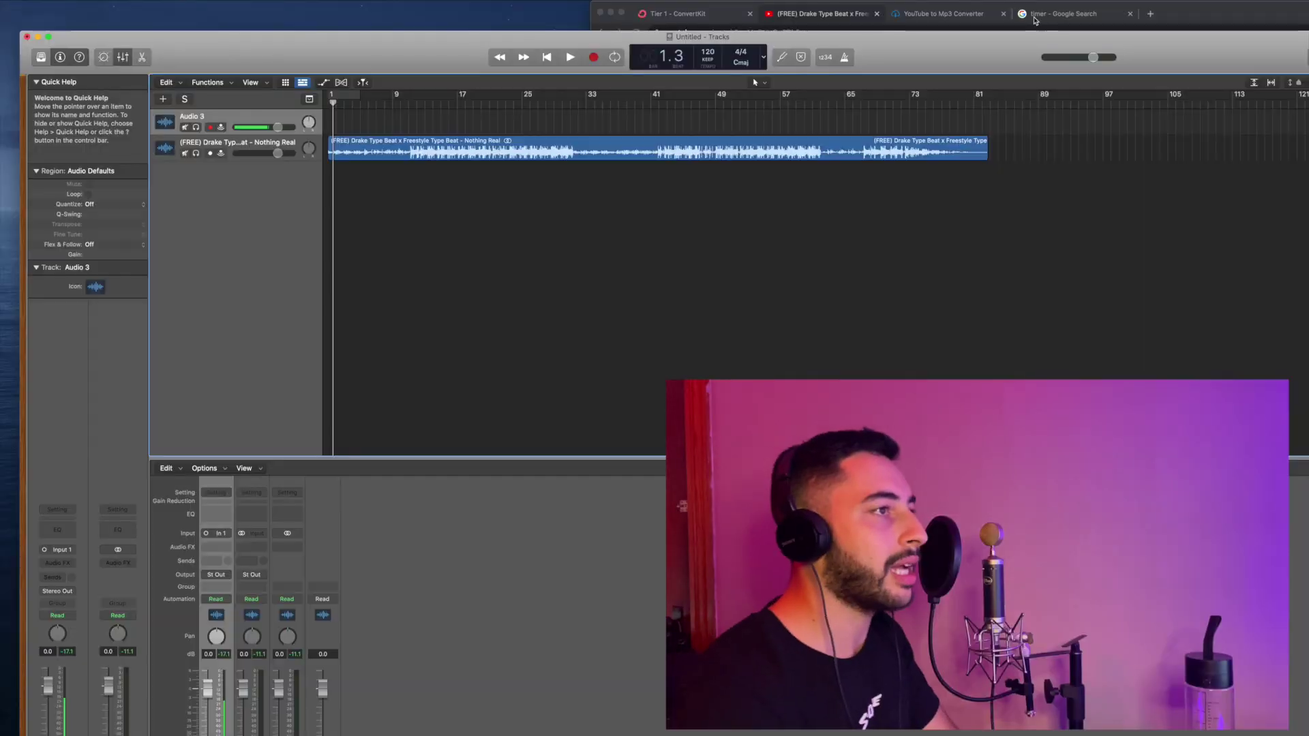
pyautogui.click(1014, 20)
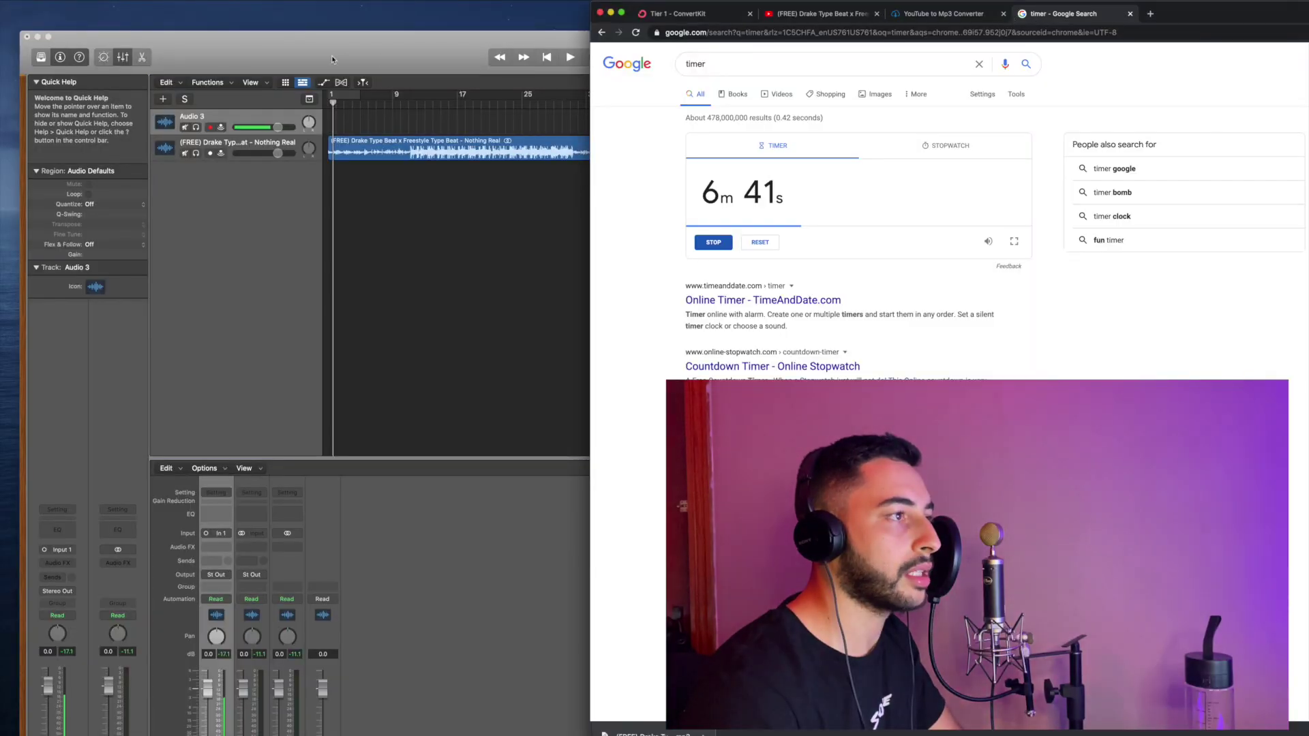
# Step: Return to Logic Pro, record a vocal take on Audio 3 over the beat until about bar 73, and check the timer
pyautogui.press('super+Tab')
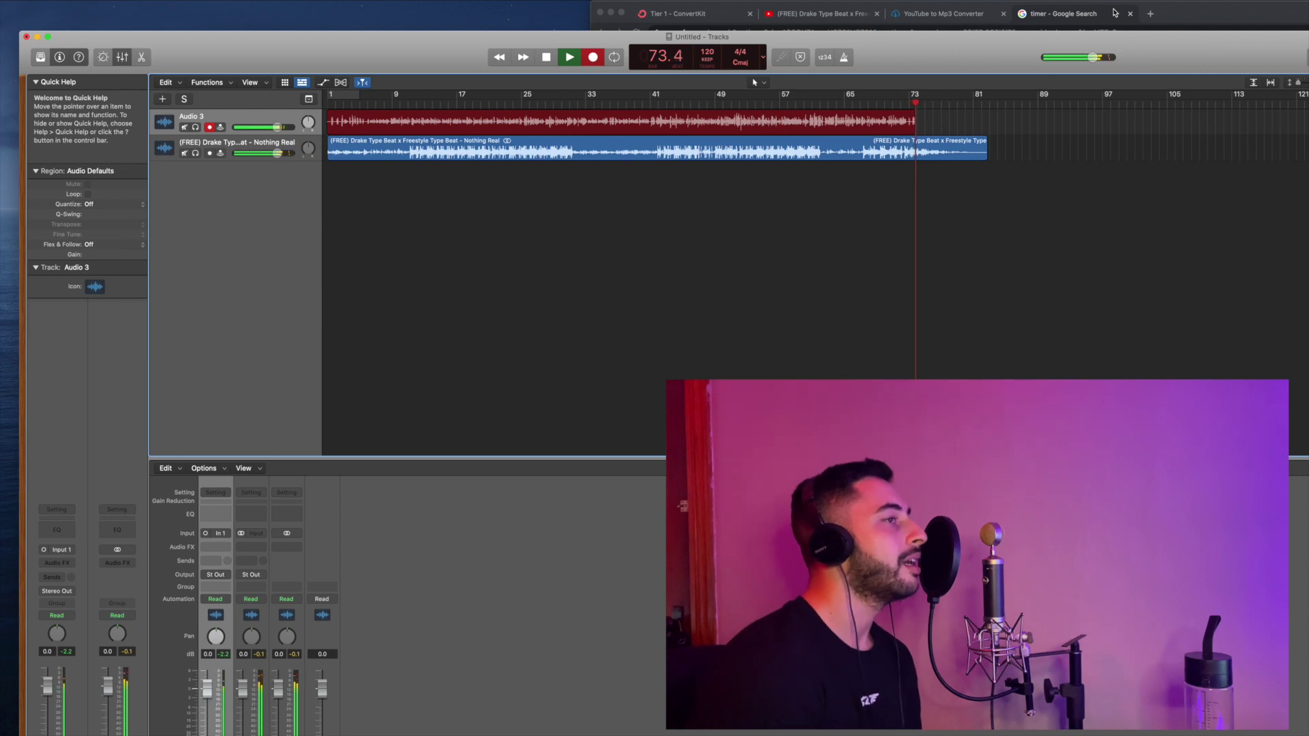
pyautogui.press('space')
pyautogui.click(1091, 13)
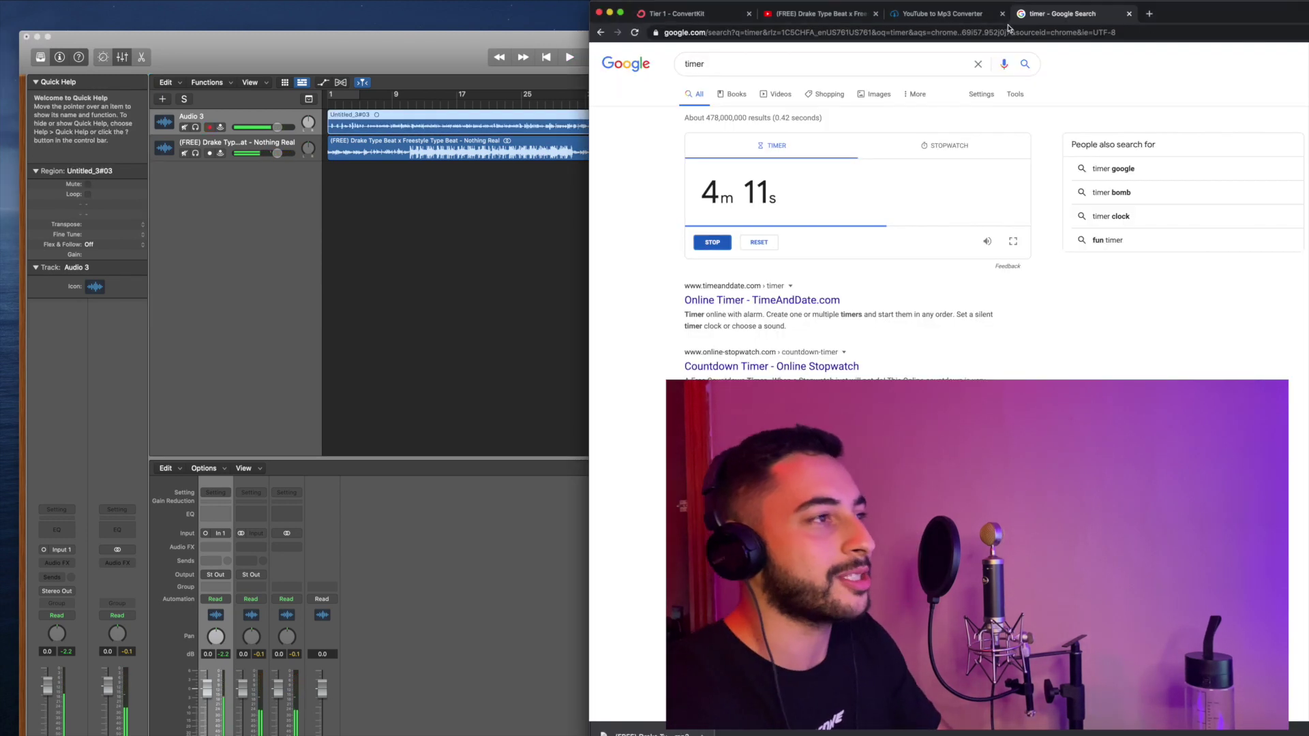
# Step: Return to Logic Pro and load the R&B LV 2 patch from Waves Vocal Presets on the Audio 3 track
pyautogui.click(161, 402)
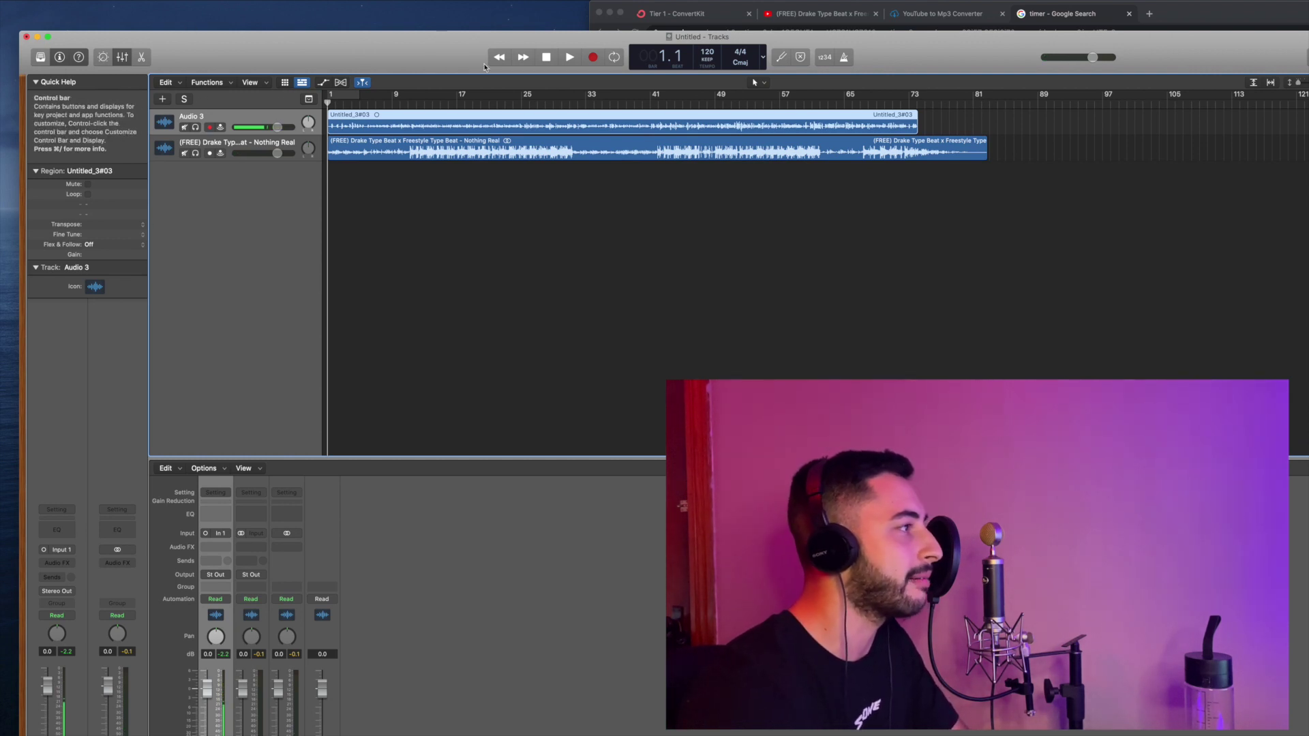
pyautogui.moveTo(315, 54); pyautogui.dragTo(316, 34)
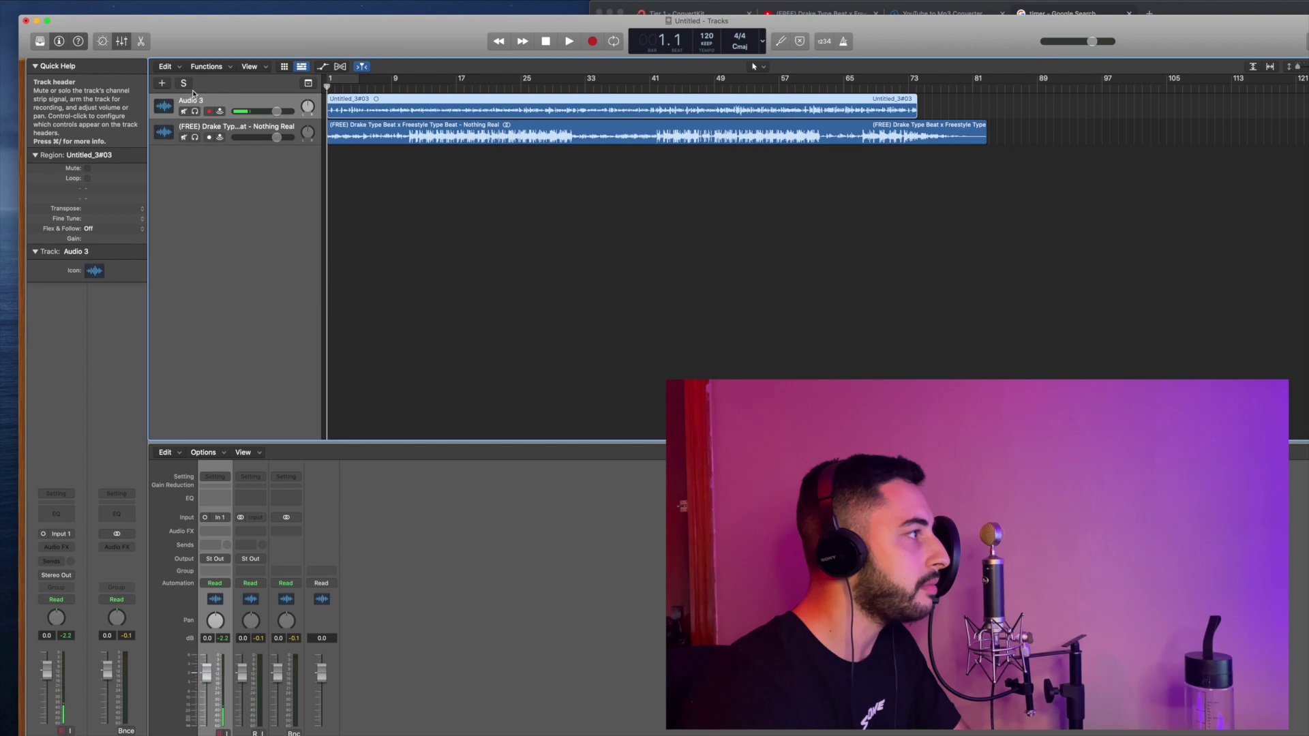
pyautogui.click(45, 44)
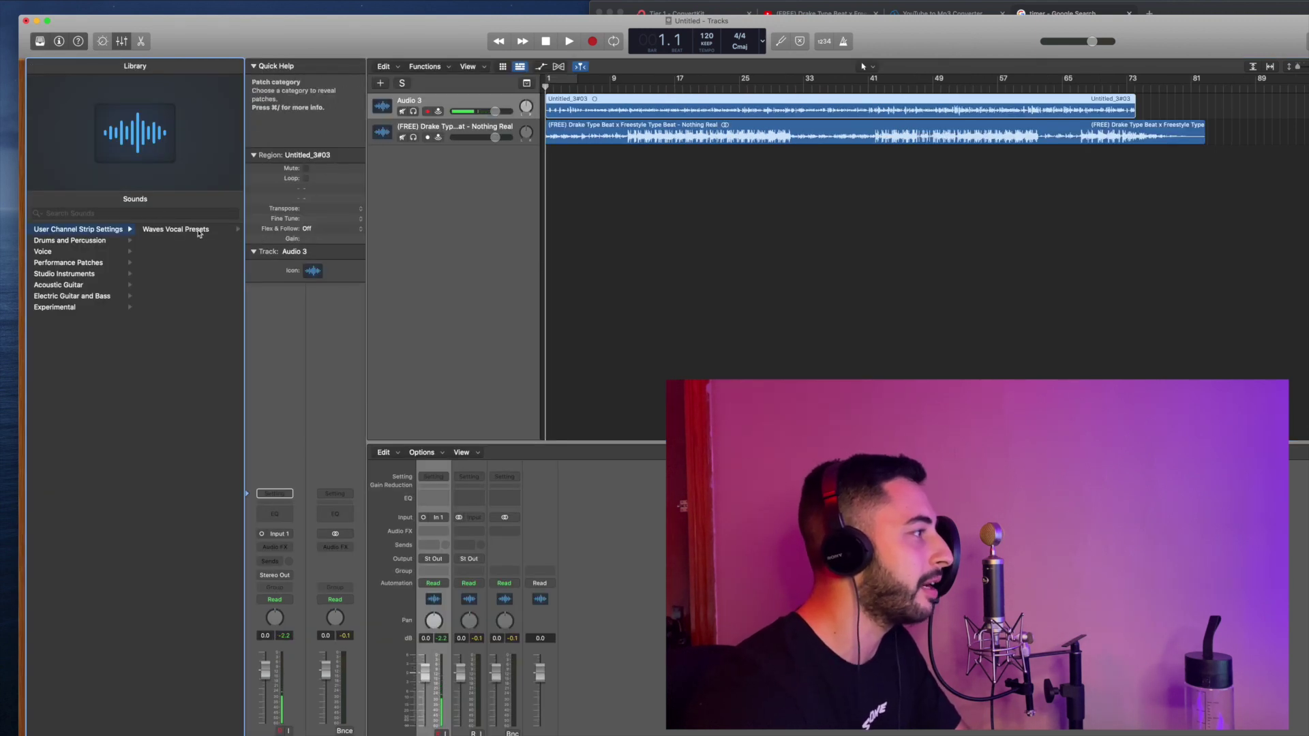
pyautogui.click(197, 230)
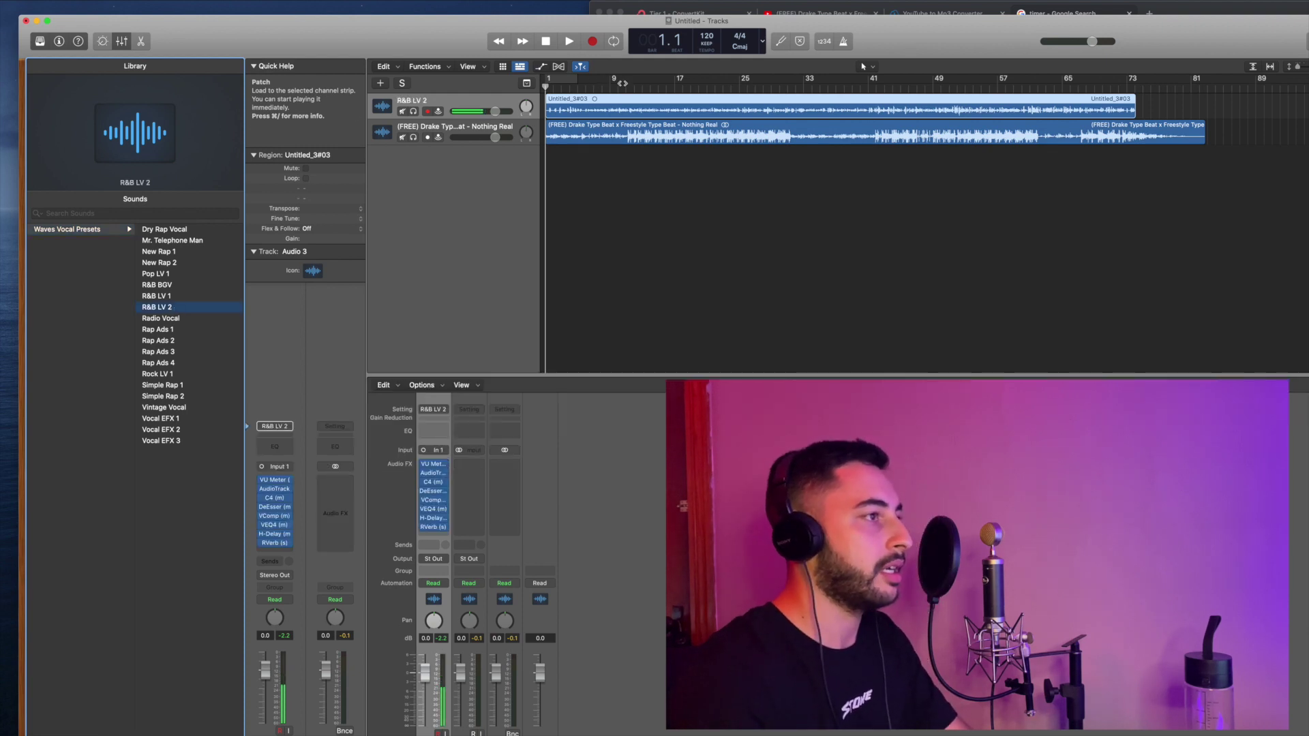
# Step: Play back the processed vocal with the beat from about bar 10 and stop
pyautogui.click(616, 82)
pyautogui.press('space')
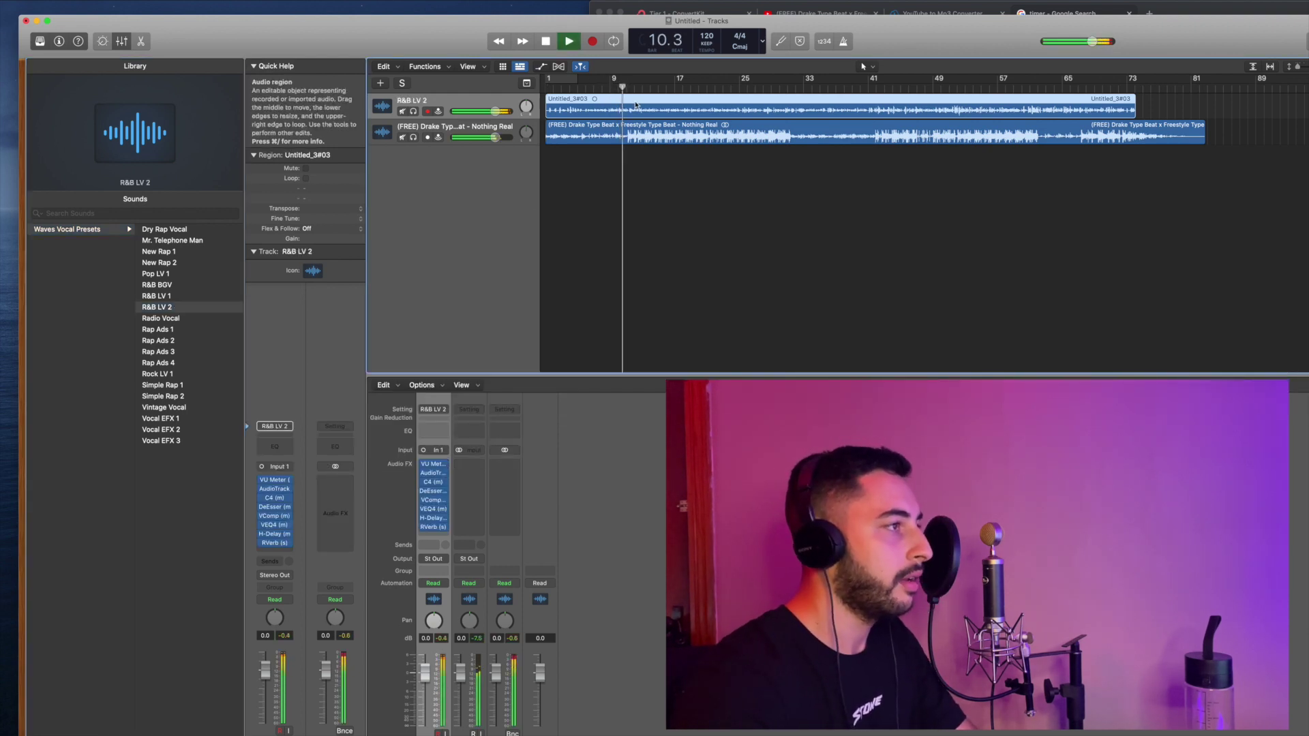
pyautogui.press('space')
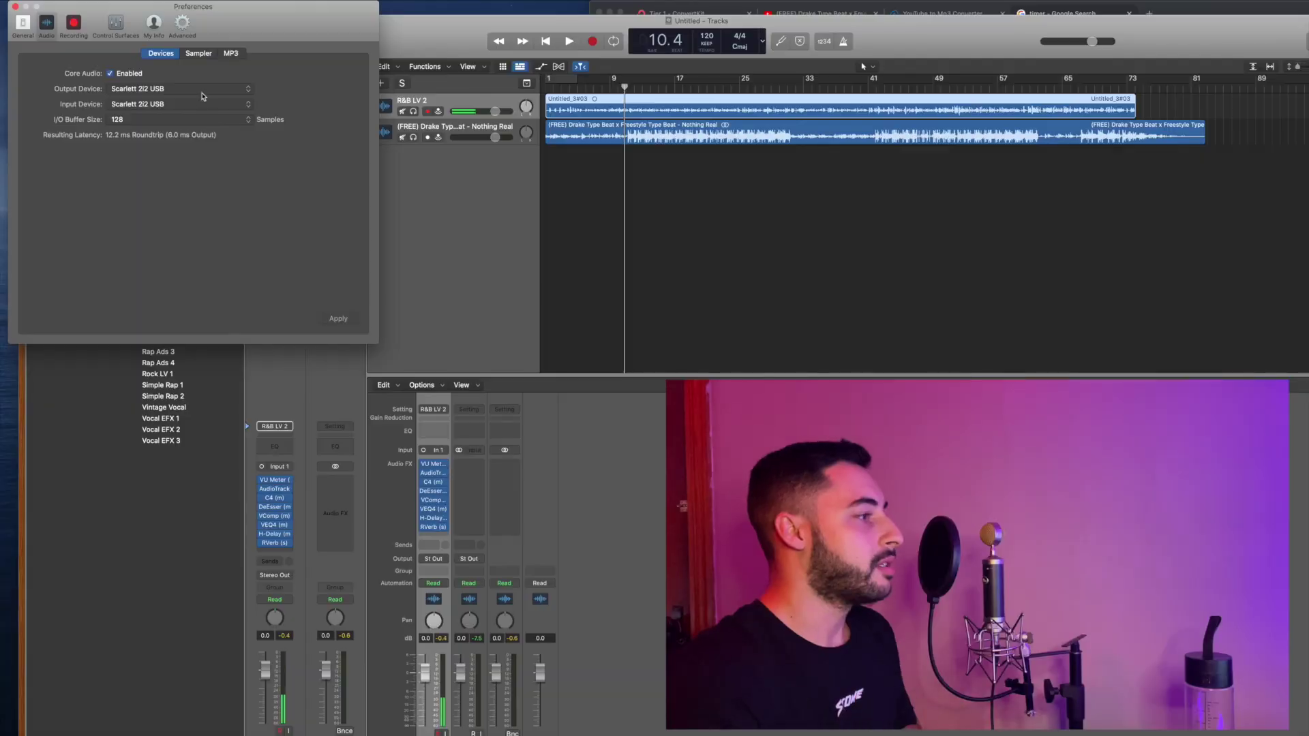
# Step: Set the audio output device to Built-in Output, apply the change and close the preferences
pyautogui.click(208, 90)
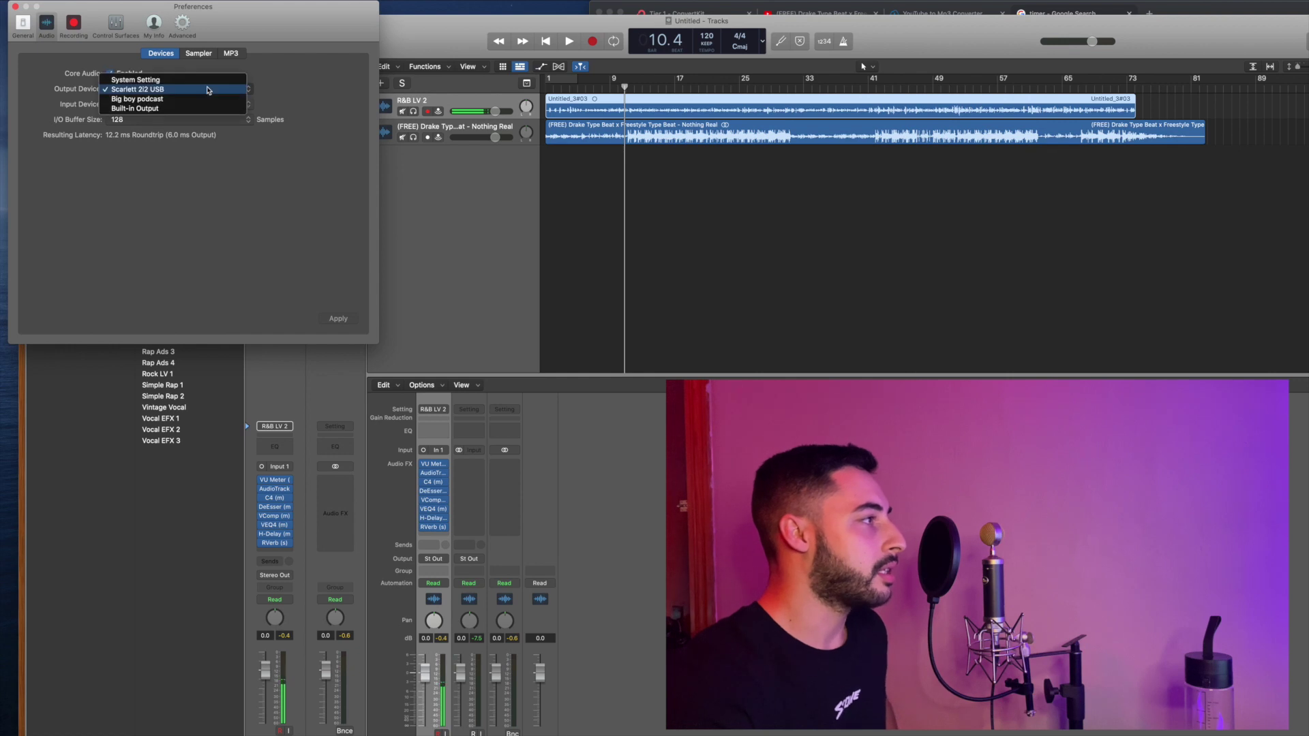
pyautogui.click(176, 109)
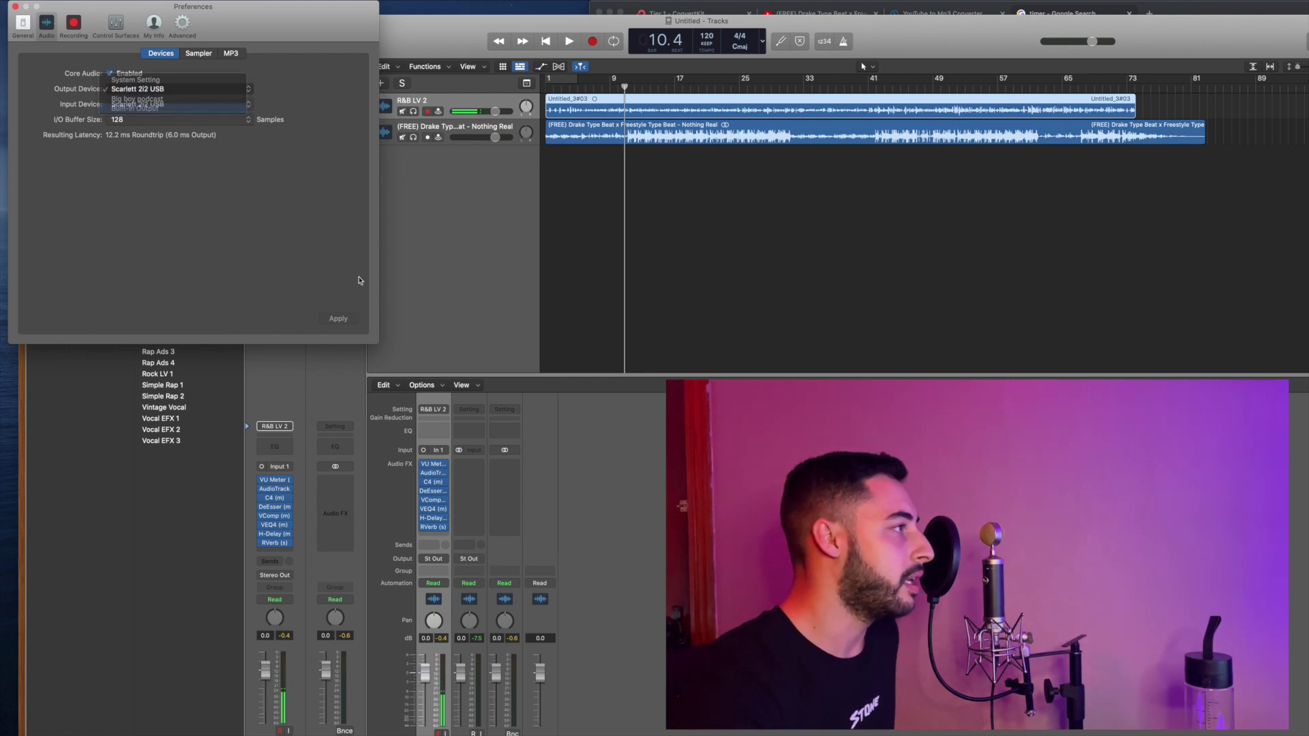
pyautogui.click(339, 319)
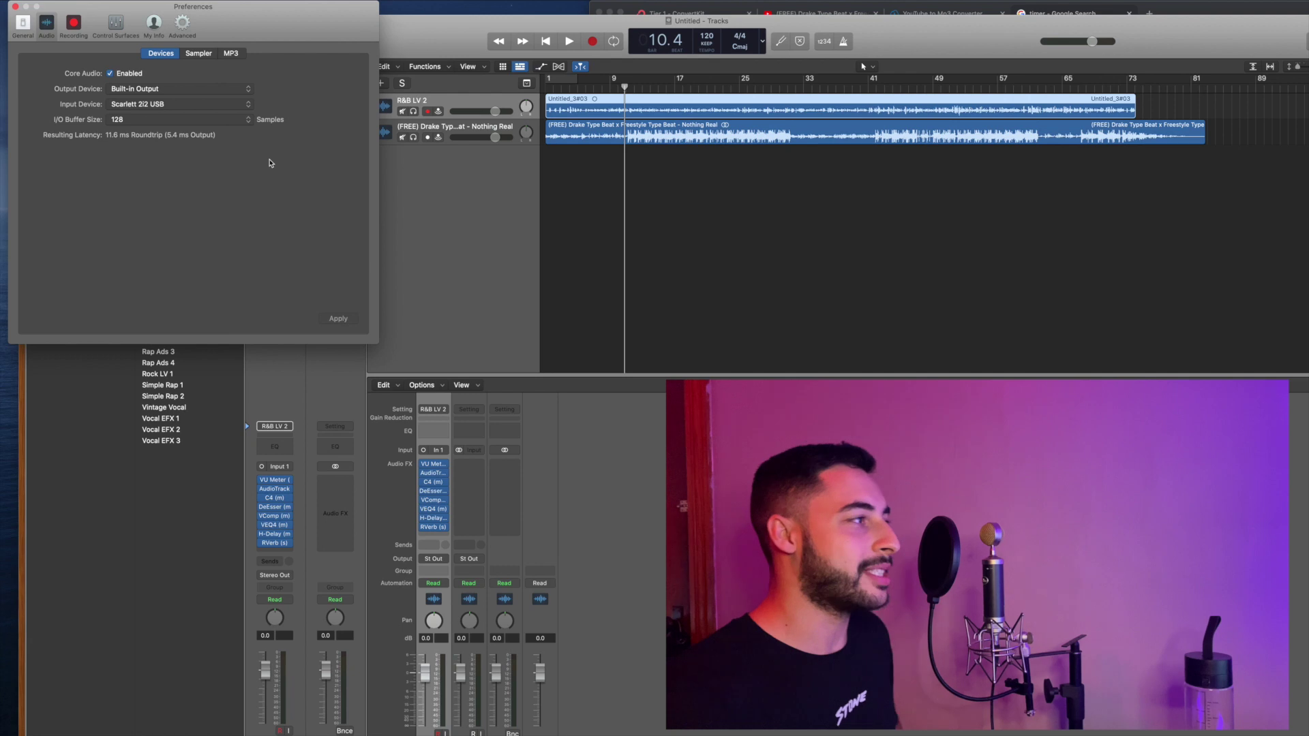
pyautogui.click(13, 7)
# Step: Play the vocal and beat, raising the system volume, restart from the beginning and stretch the timeline horizontally
pyautogui.press('space')
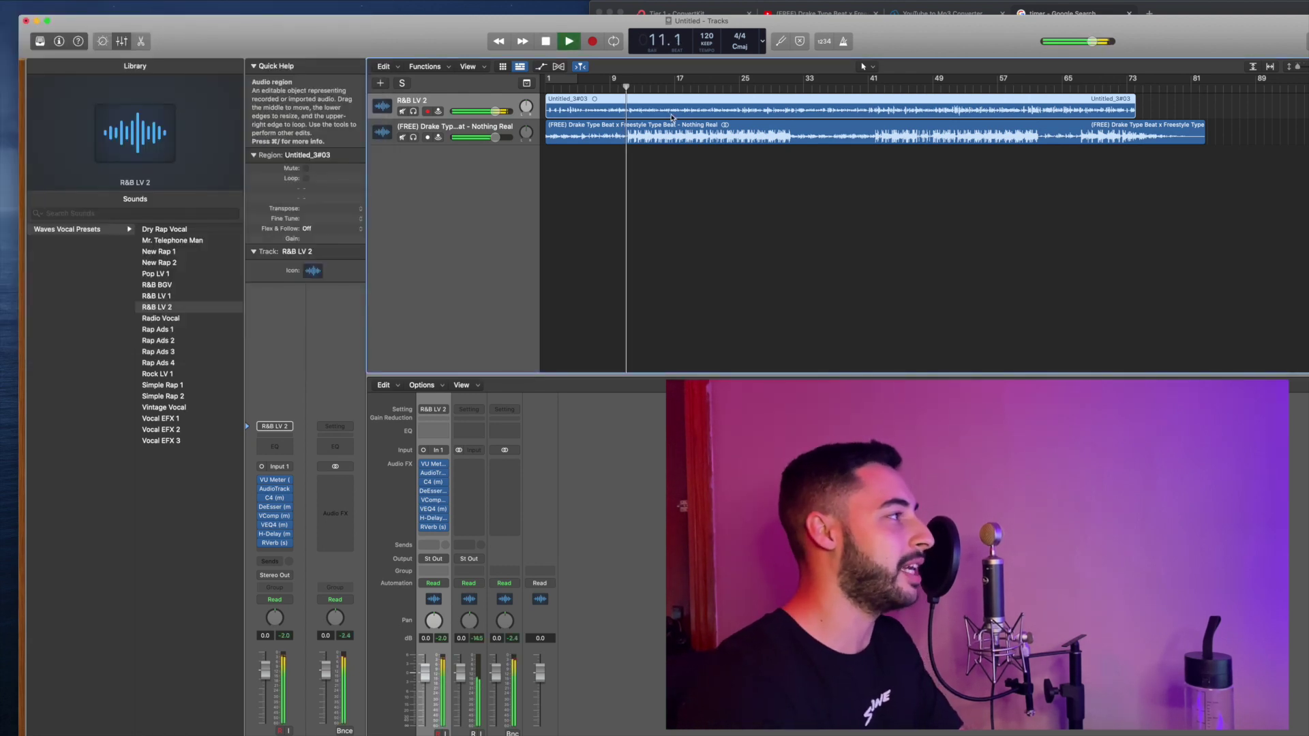
pyautogui.press('XF86AudioRaiseVolume')
pyautogui.press('Return')
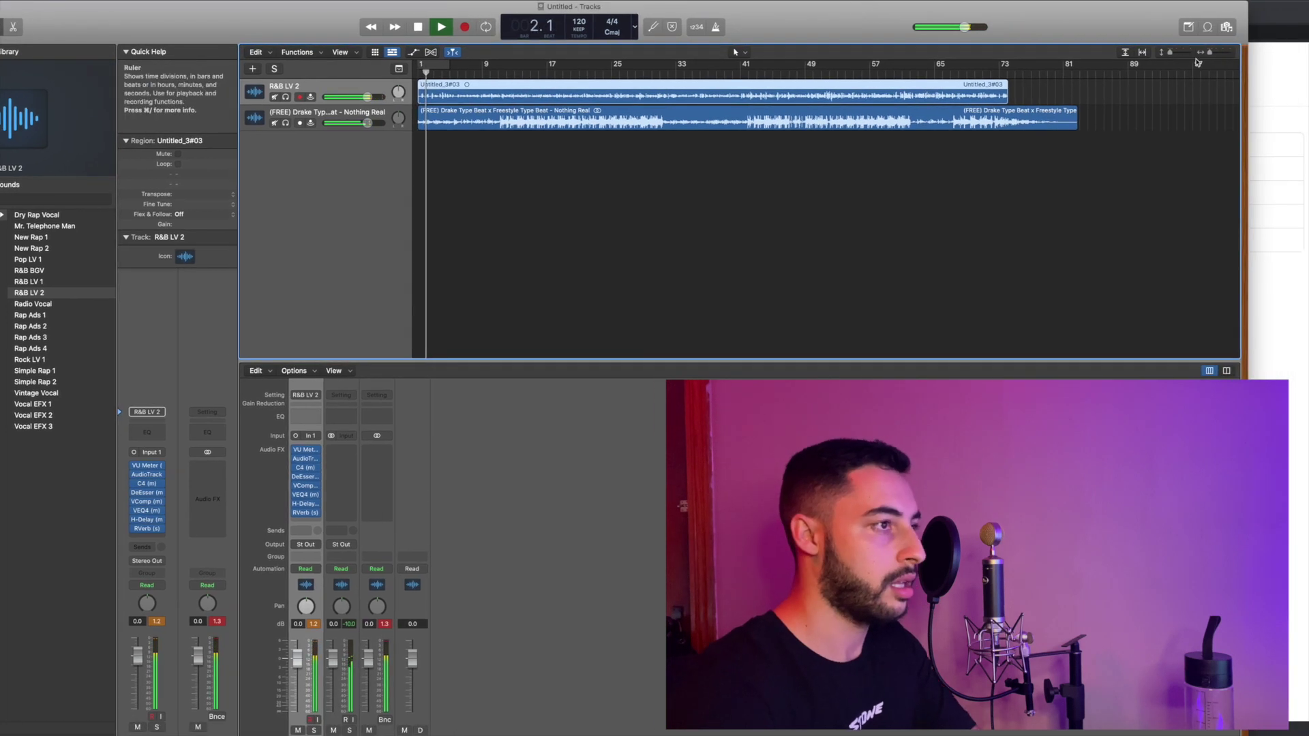
pyautogui.press('super+Right')
pyautogui.press('super+Right')
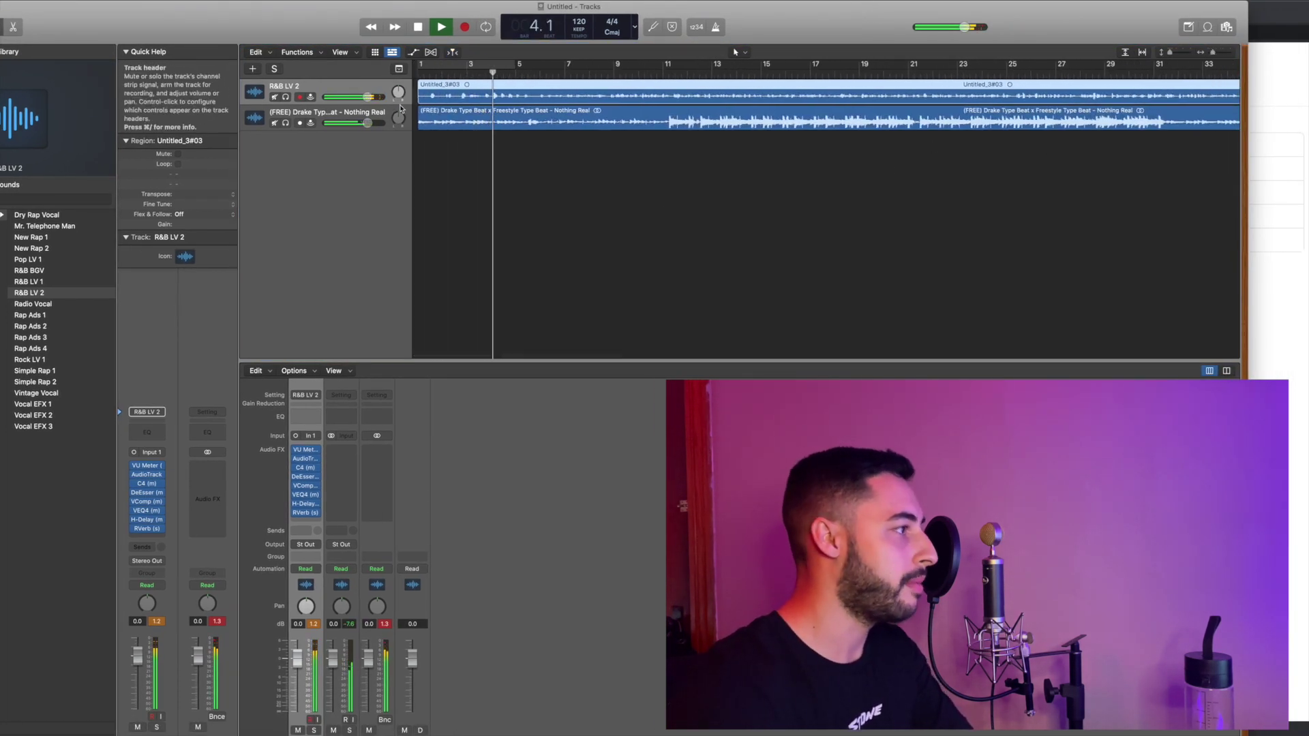
# Step: Set the volume of both the R&B LV 2 vocal track and the beat track to -10 dB, and stop playback
pyautogui.click(367, 98)
pyautogui.doubleClick(367, 98)
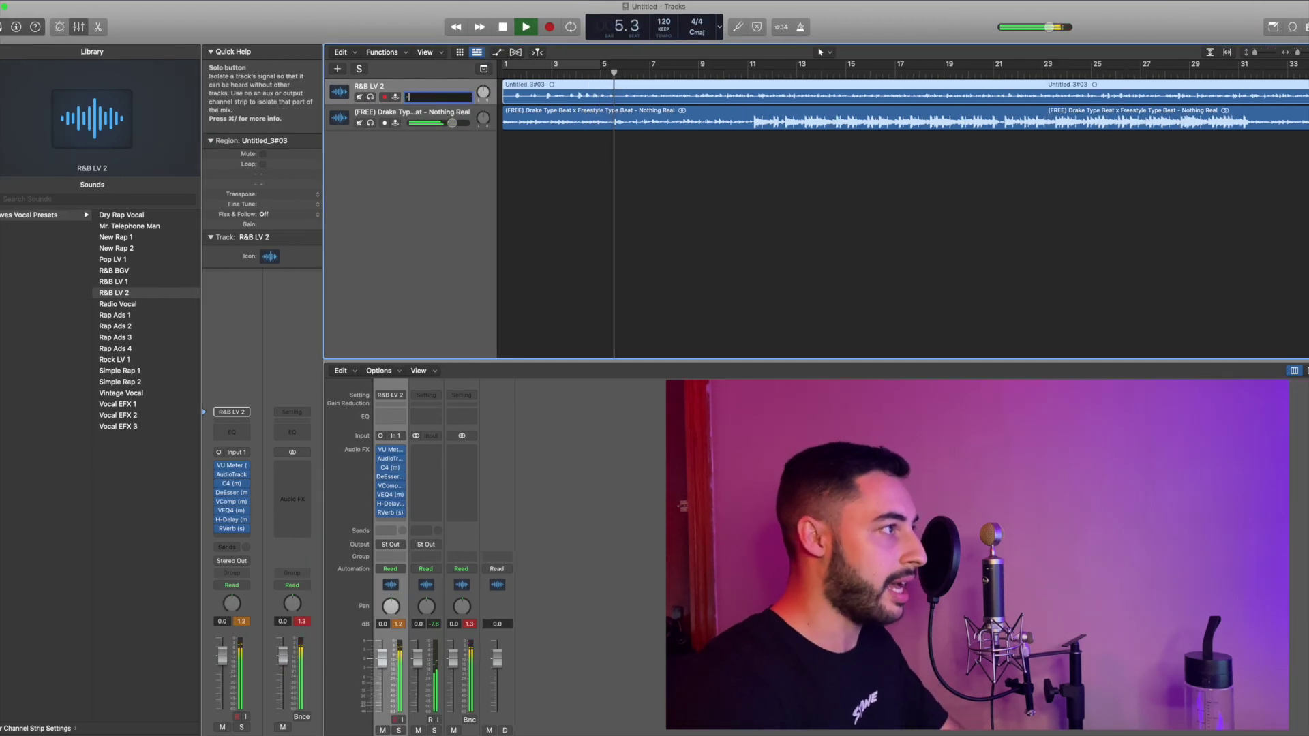
pyautogui.write('-10')
pyautogui.press('Return')
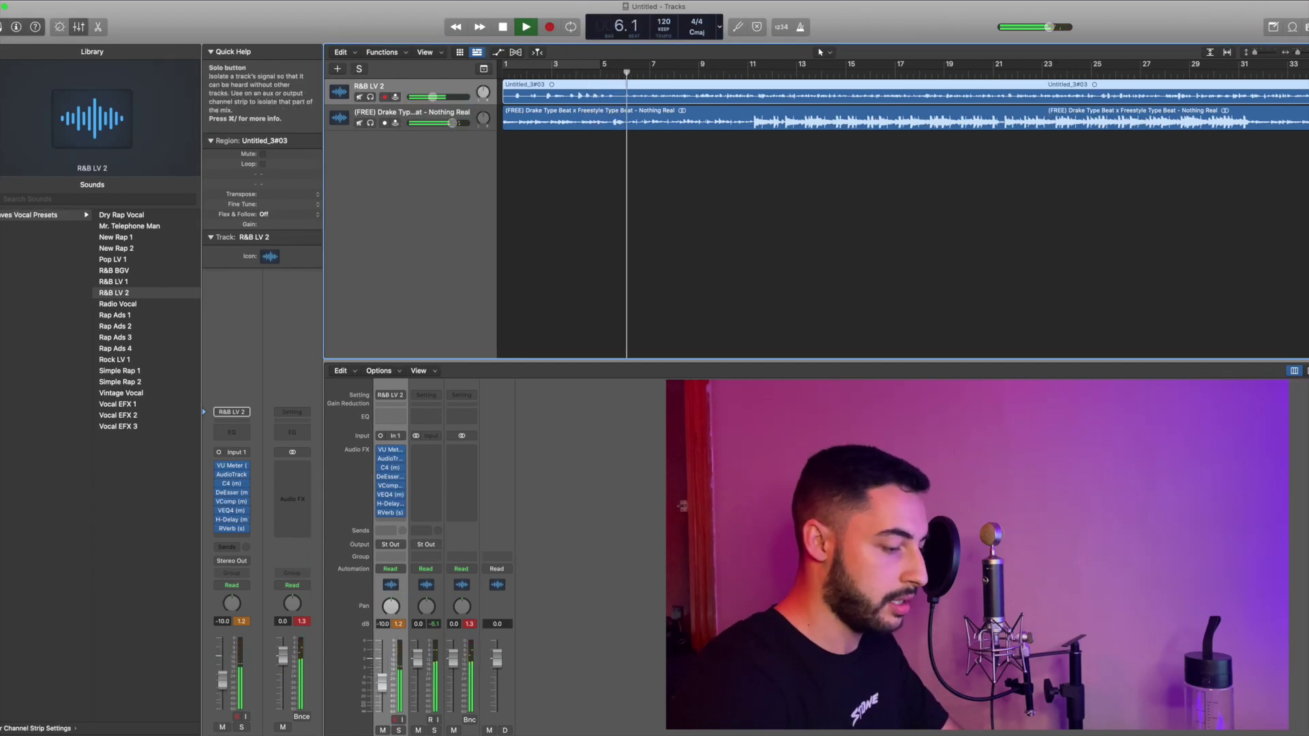
pyautogui.doubleClick(452, 123)
pyautogui.write('-10')
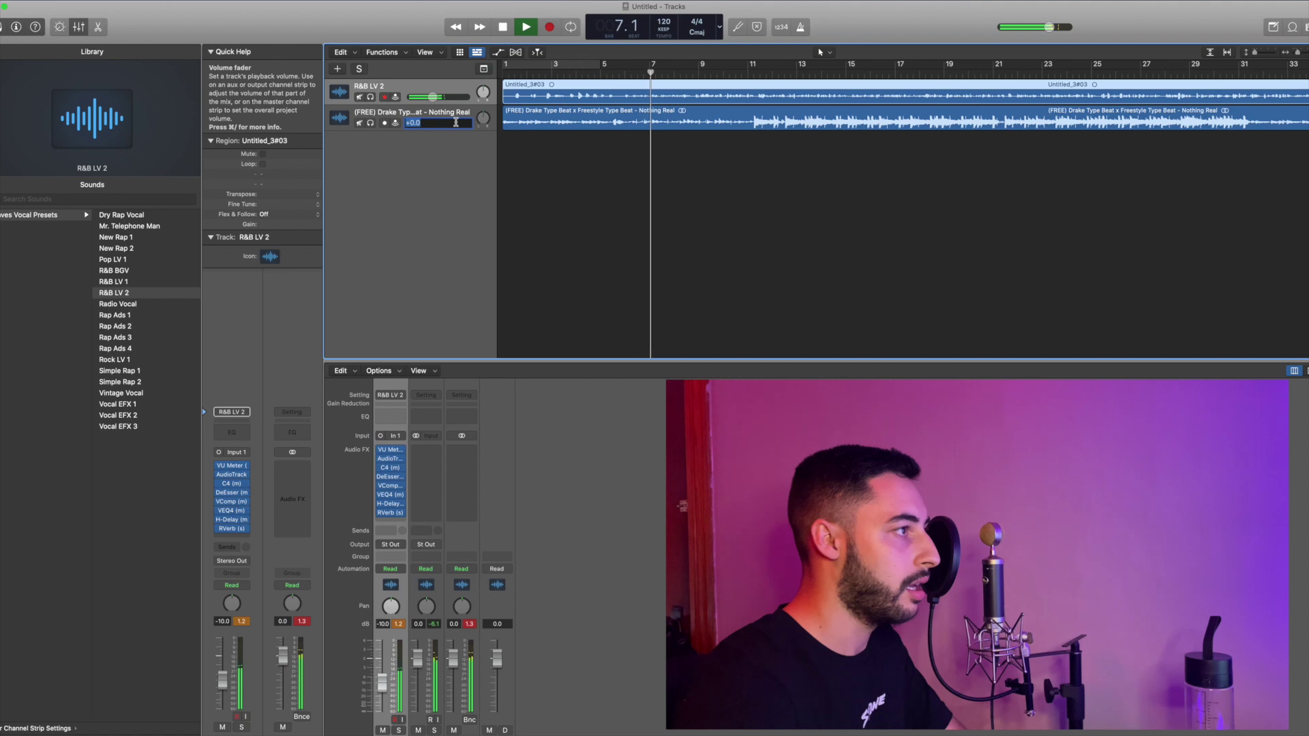
pyautogui.press('Return')
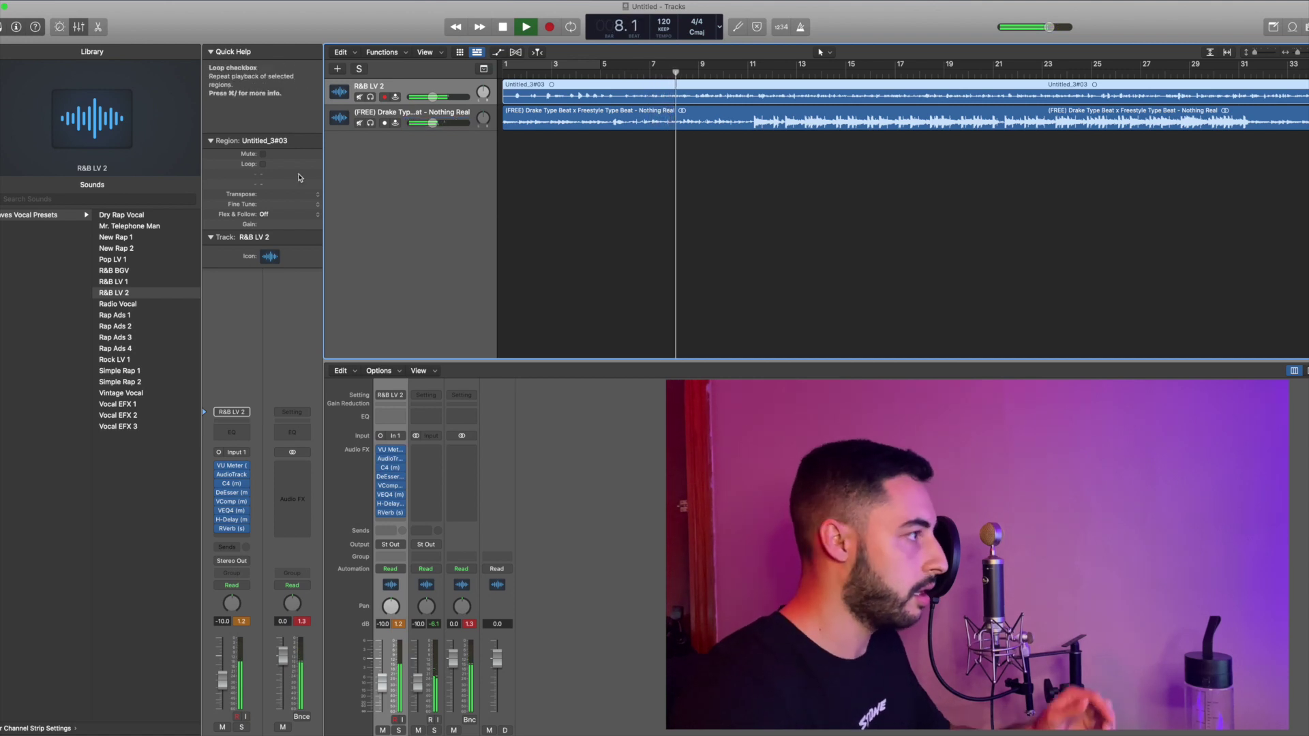
pyautogui.press('space')
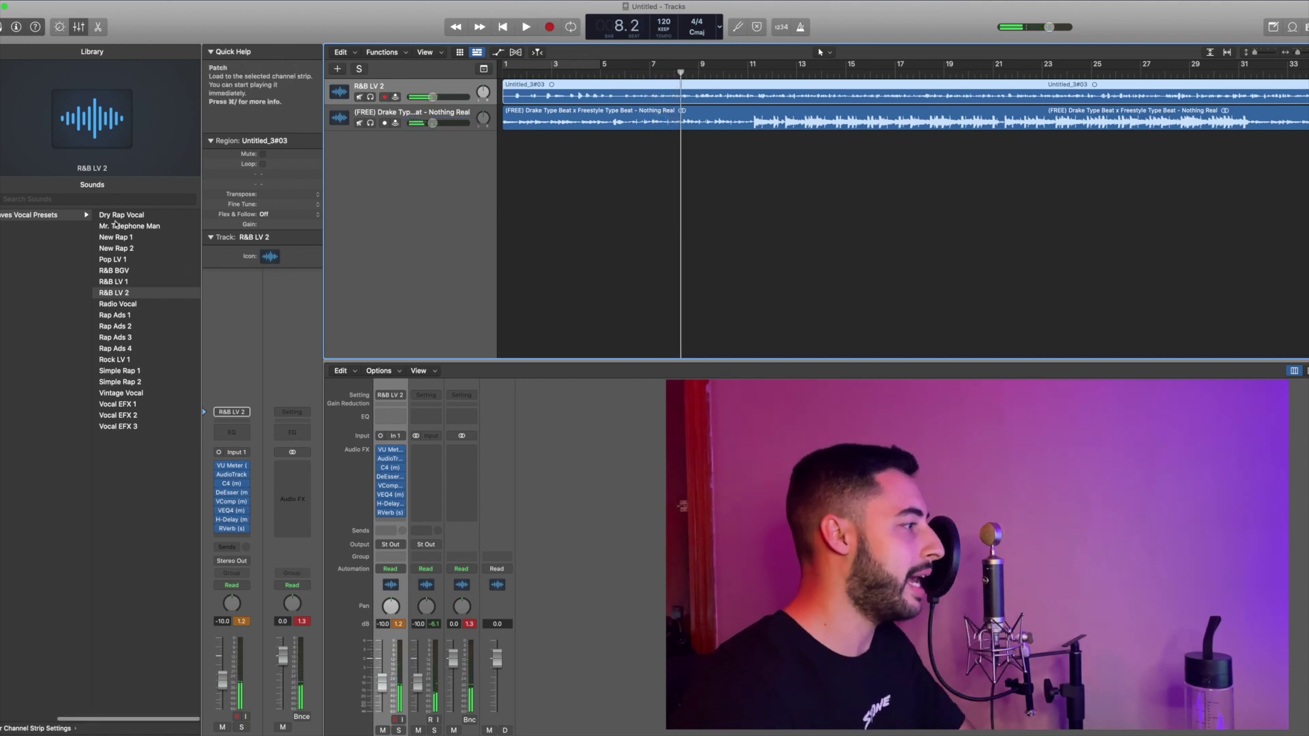
# Step: Add a track for the Stereo Out channel and load the "R*B Master mine now" channel strip setting on it
pyautogui.click(114, 2)
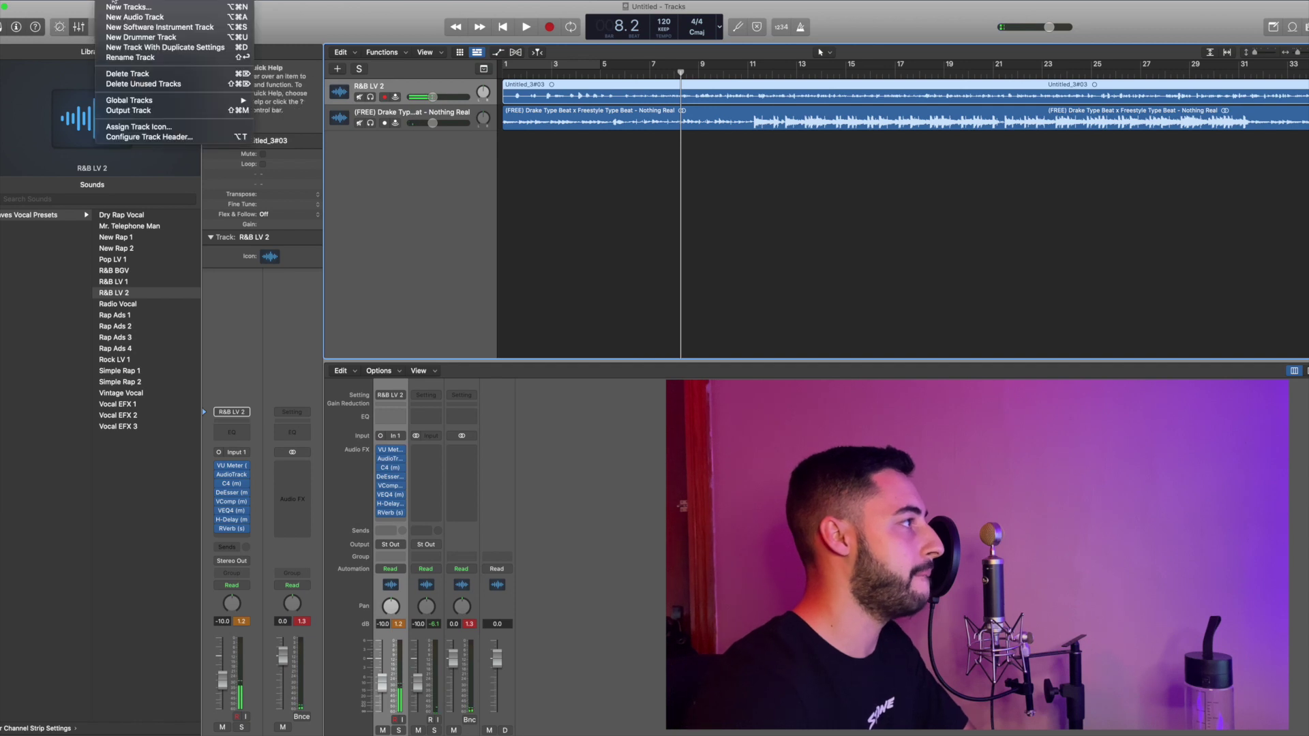
pyautogui.click(190, 111)
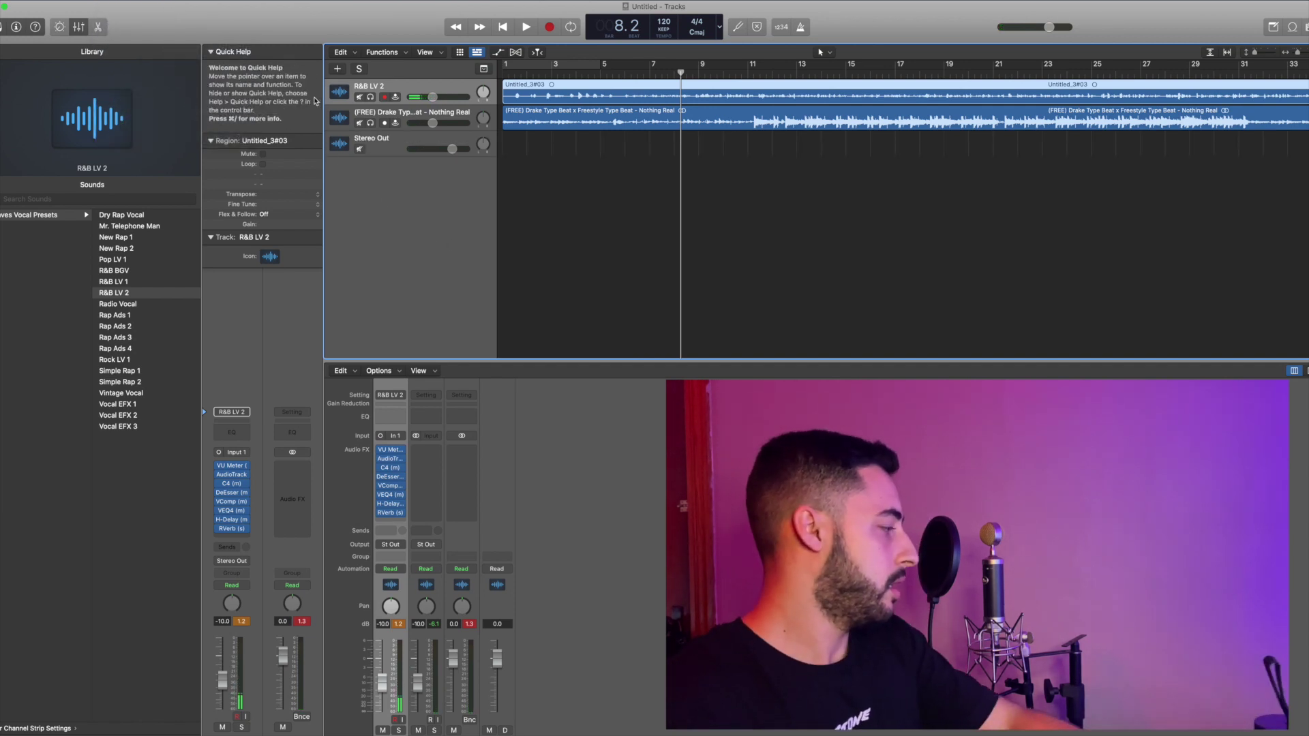
pyautogui.click(379, 145)
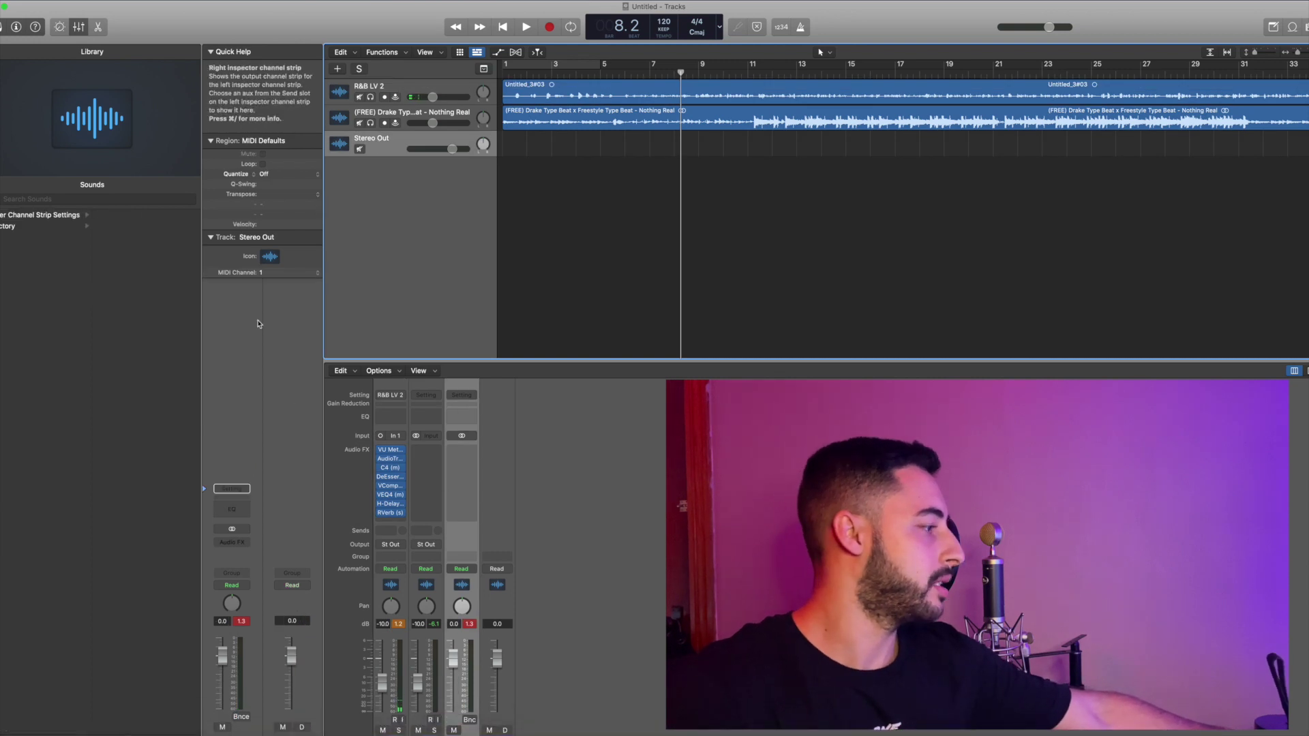
pyautogui.click(56, 216)
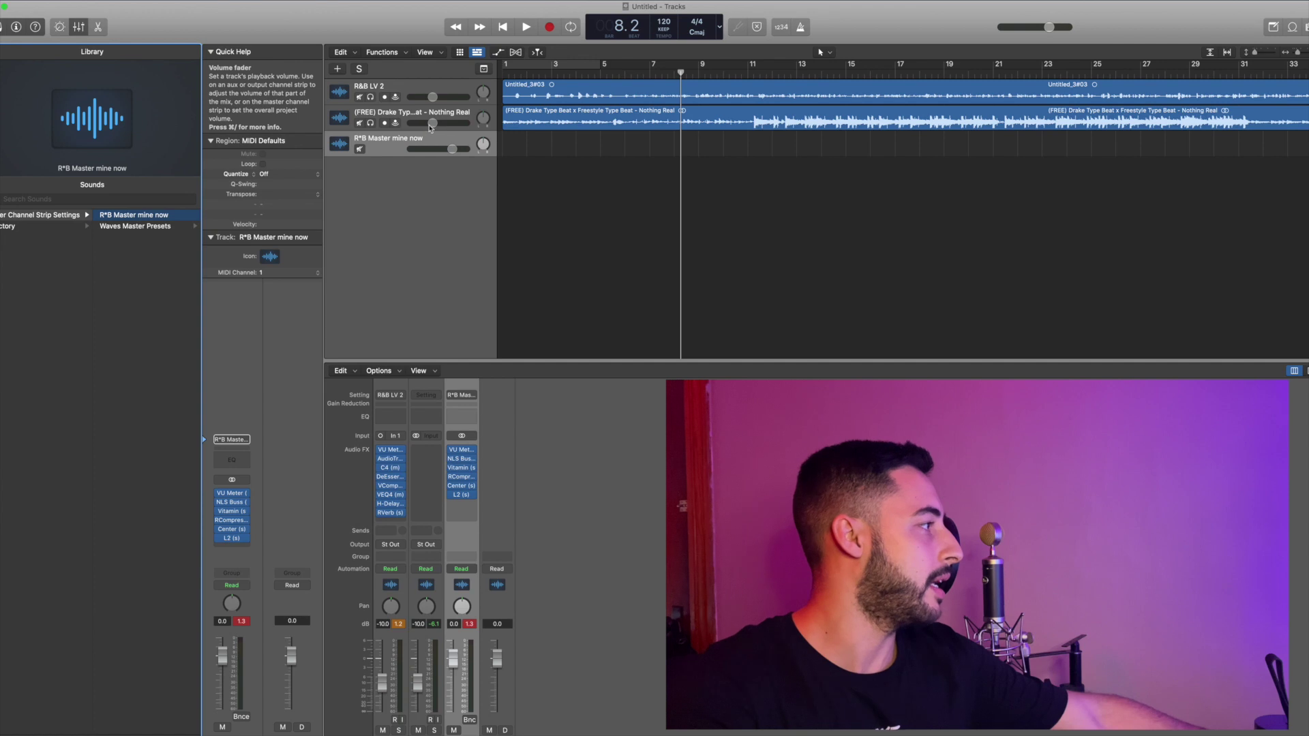
# Step: Play the mix from the start with raised system volume, inspect the master track's L2 Ultramaximizer levels and close the plug-in window
pyautogui.click(423, 228)
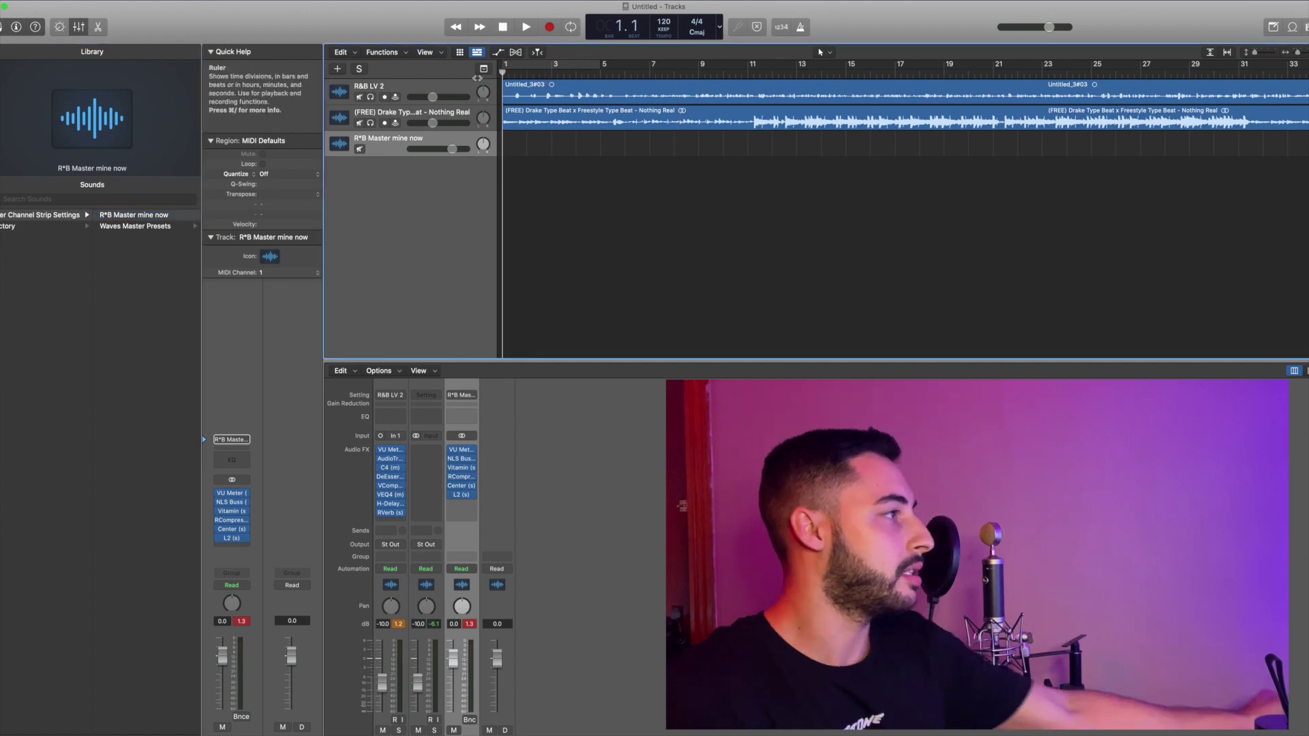
pyautogui.press('Return')
pyautogui.press('space')
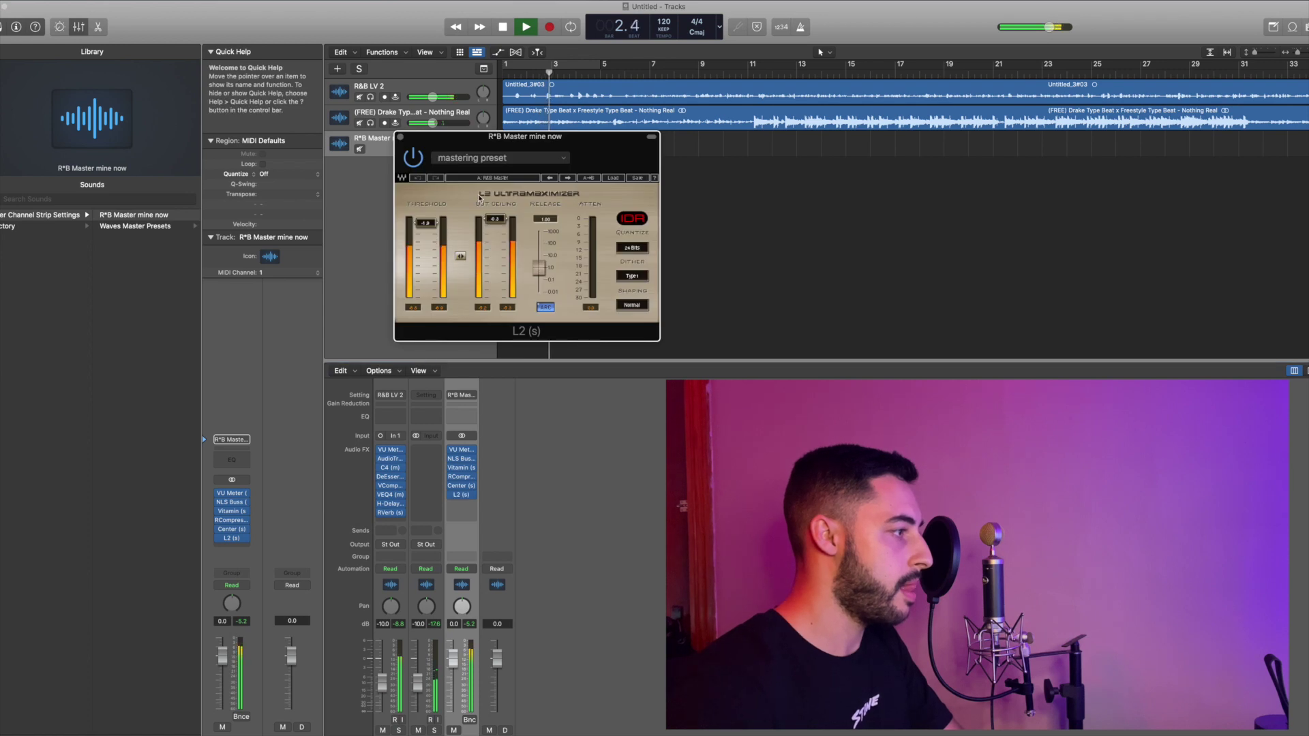
pyautogui.press('XF86AudioRaiseVolume')
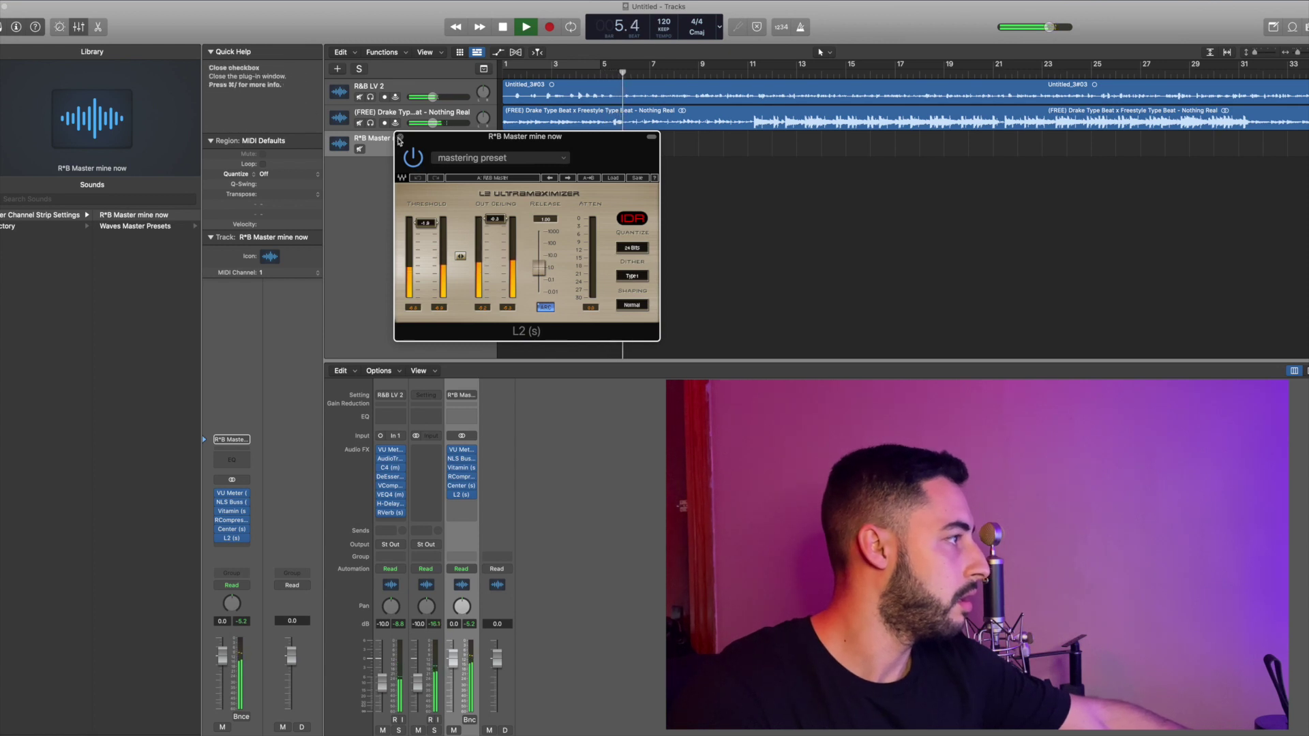
pyautogui.click(400, 139)
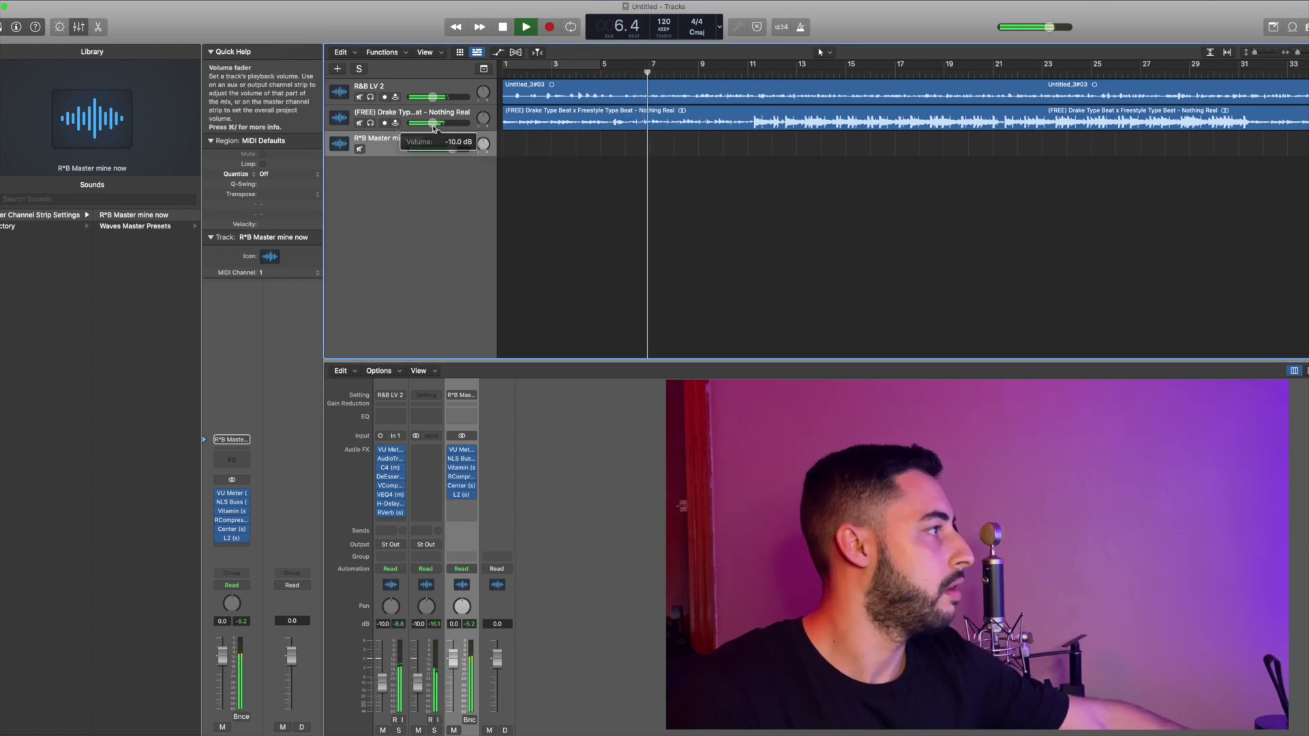
# Step: Set the volume of the beat and vocal tracks to -5 dB and select the R&B LV 2 vocal track
pyautogui.press('BackSpace')
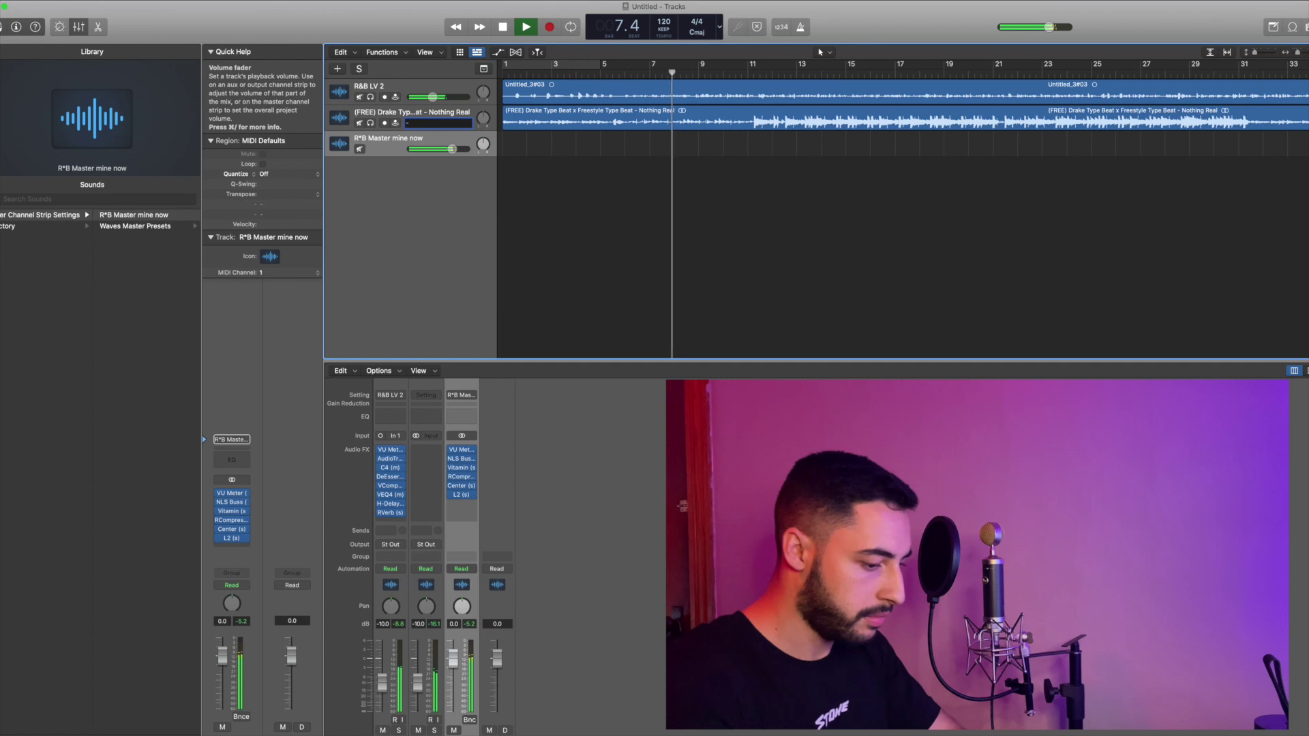
pyautogui.doubleClick(435, 100)
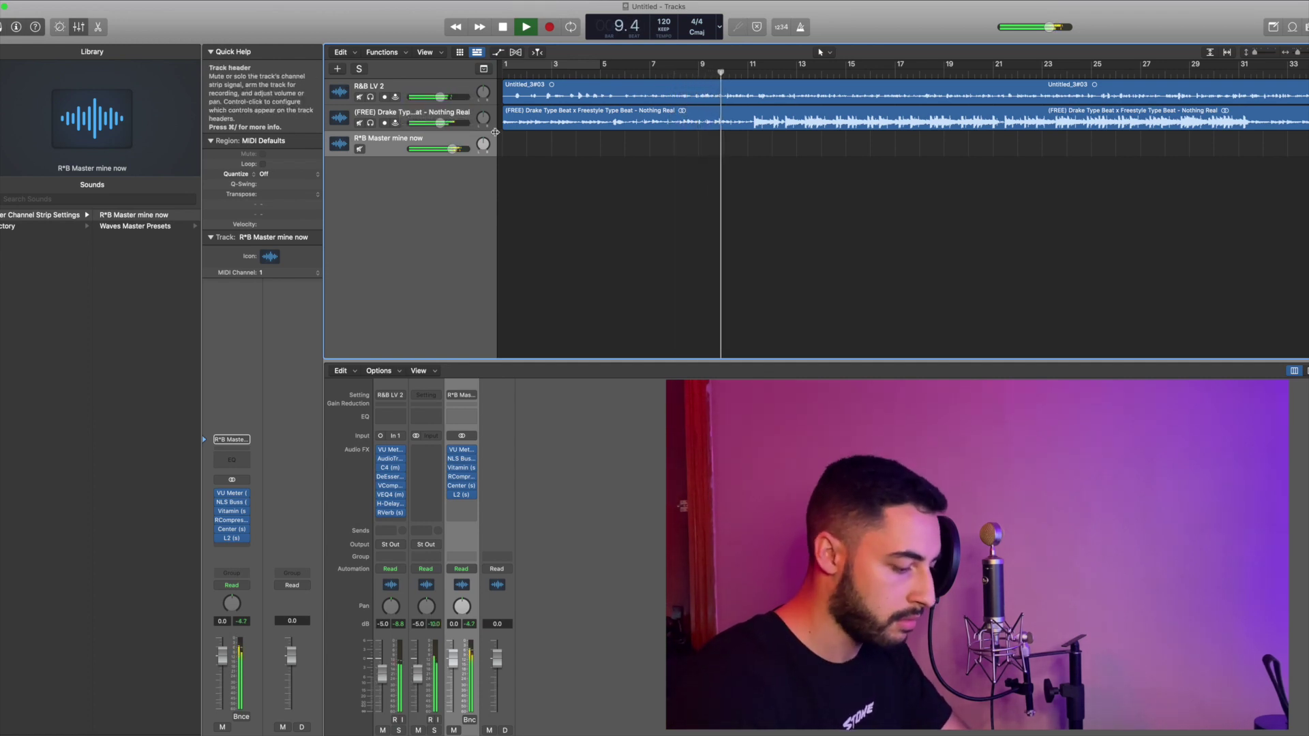
pyautogui.click(432, 91)
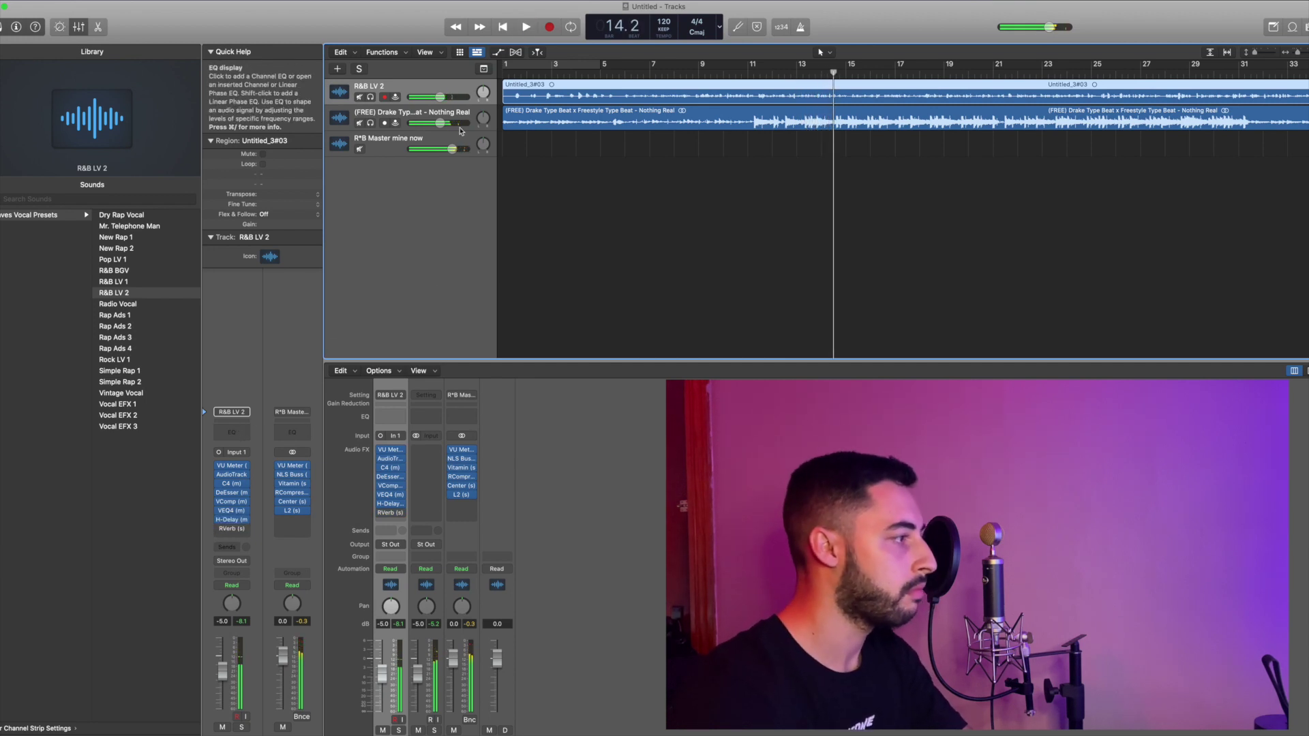
# Step: Insert a Channel EQ on the R&B LV 2 vocal track, load its "corms with lows" setting and close the plug-in window
pyautogui.click(232, 432)
pyautogui.click(528, 158)
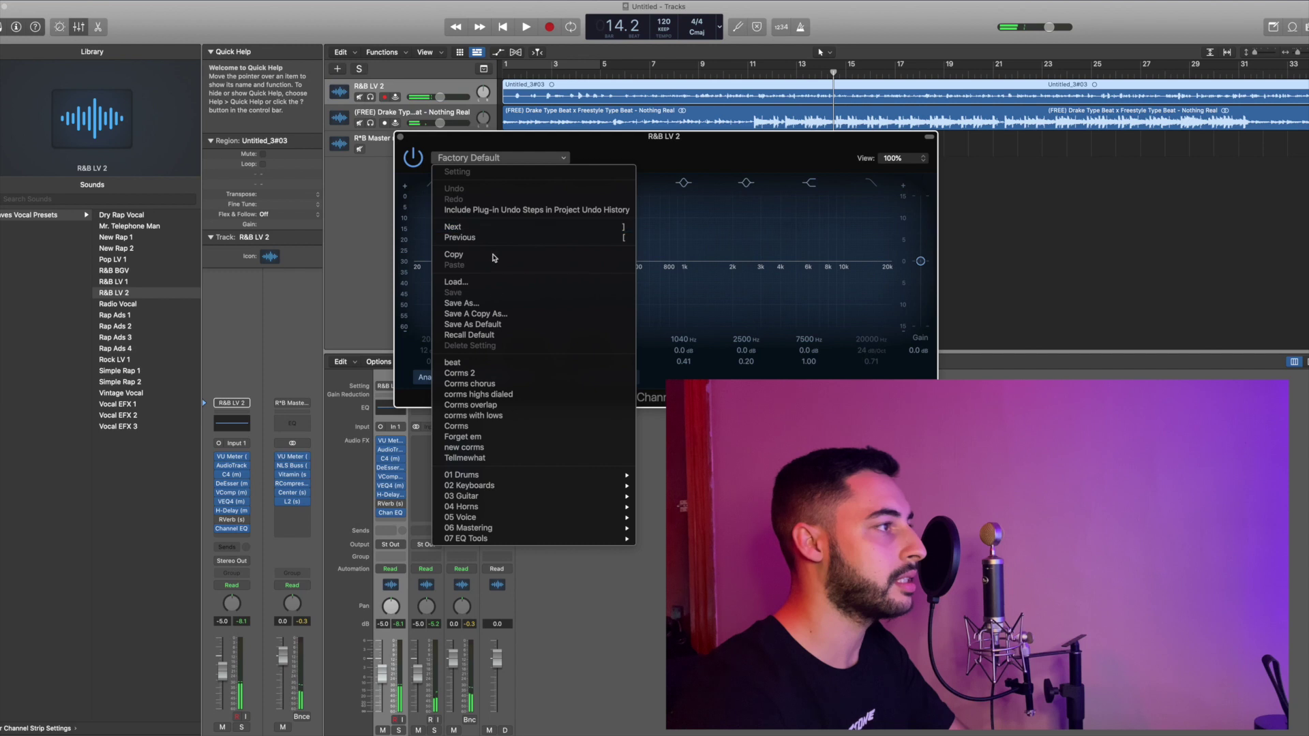
pyautogui.click(507, 415)
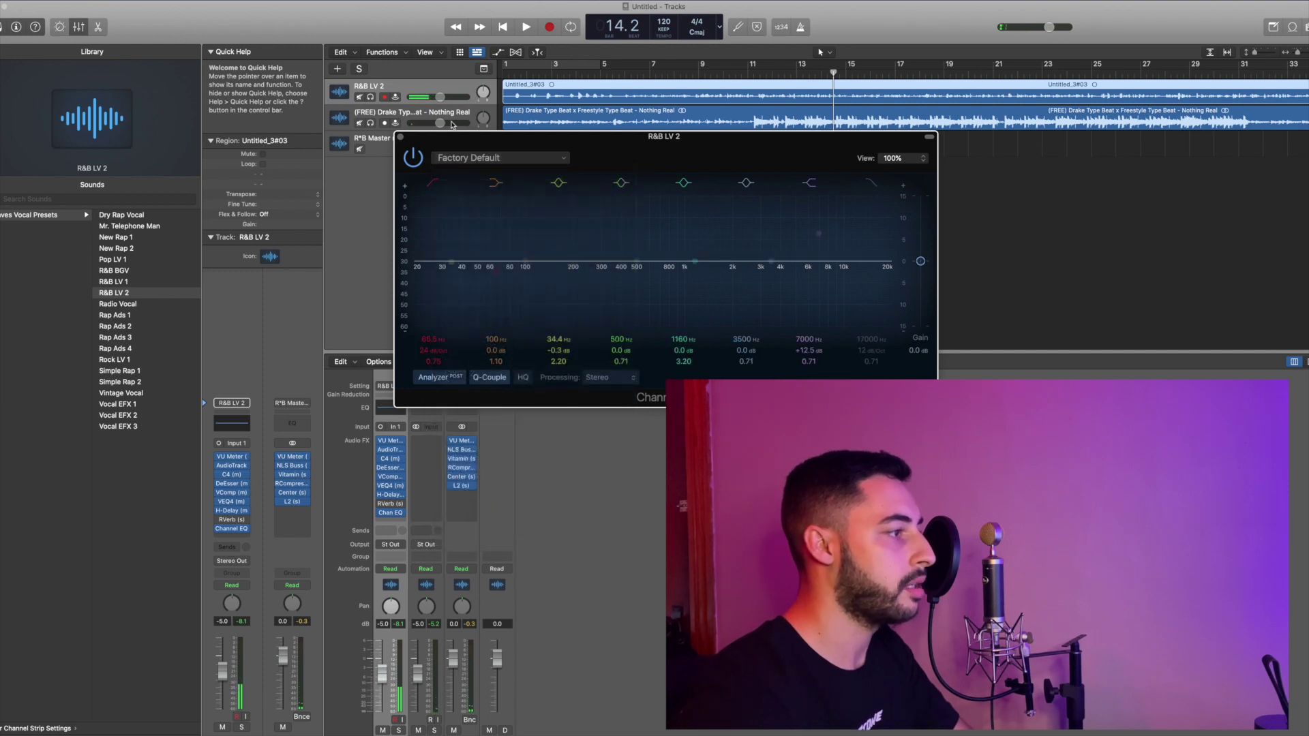
pyautogui.click(402, 138)
# Step: Play the mix and set the volume of the R&B LV 2 vocal track to -8.6 dB
pyautogui.press('space')
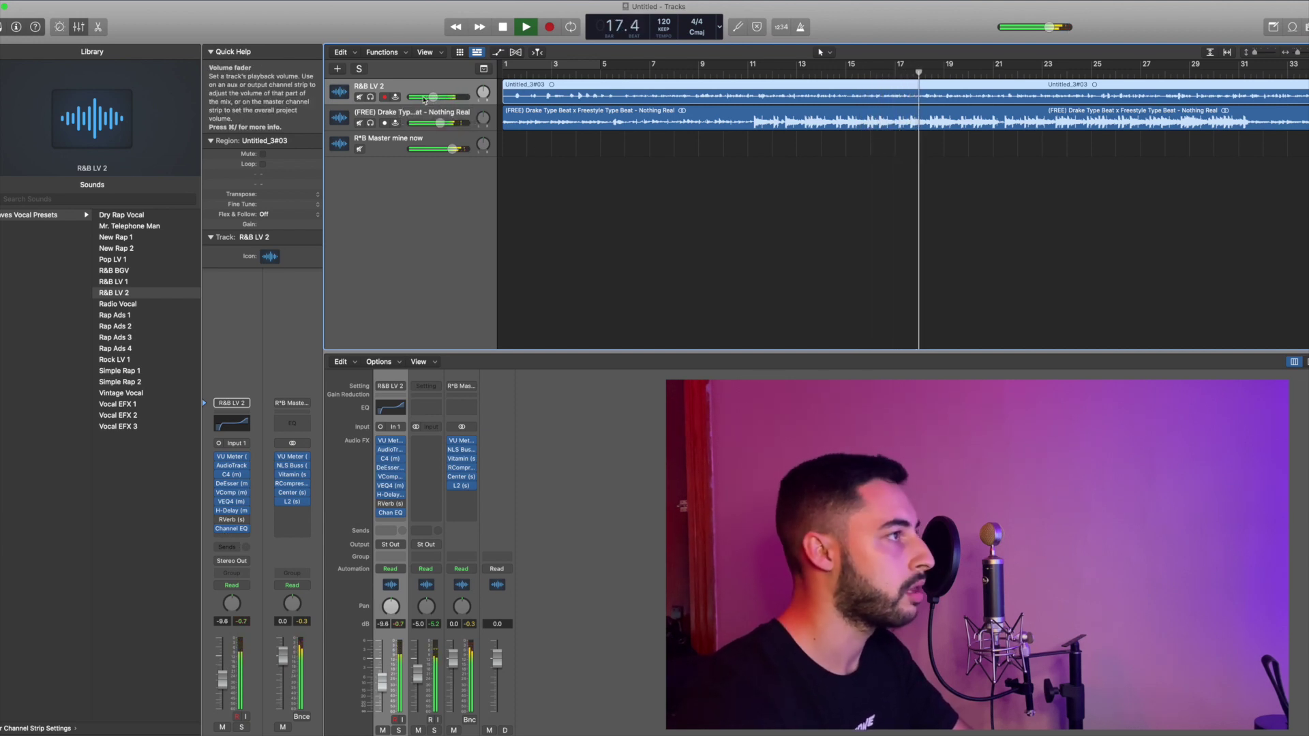
pyautogui.moveTo(435, 99)
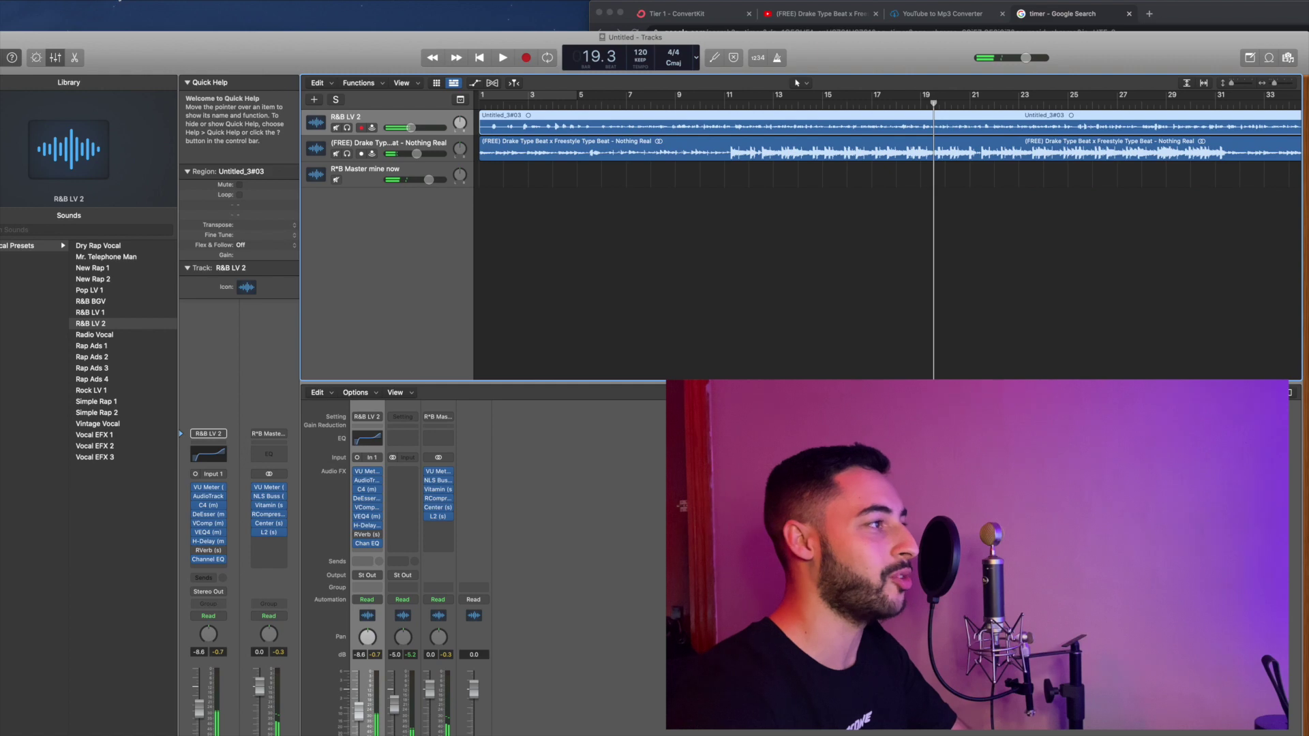
pyautogui.click(118, 0)
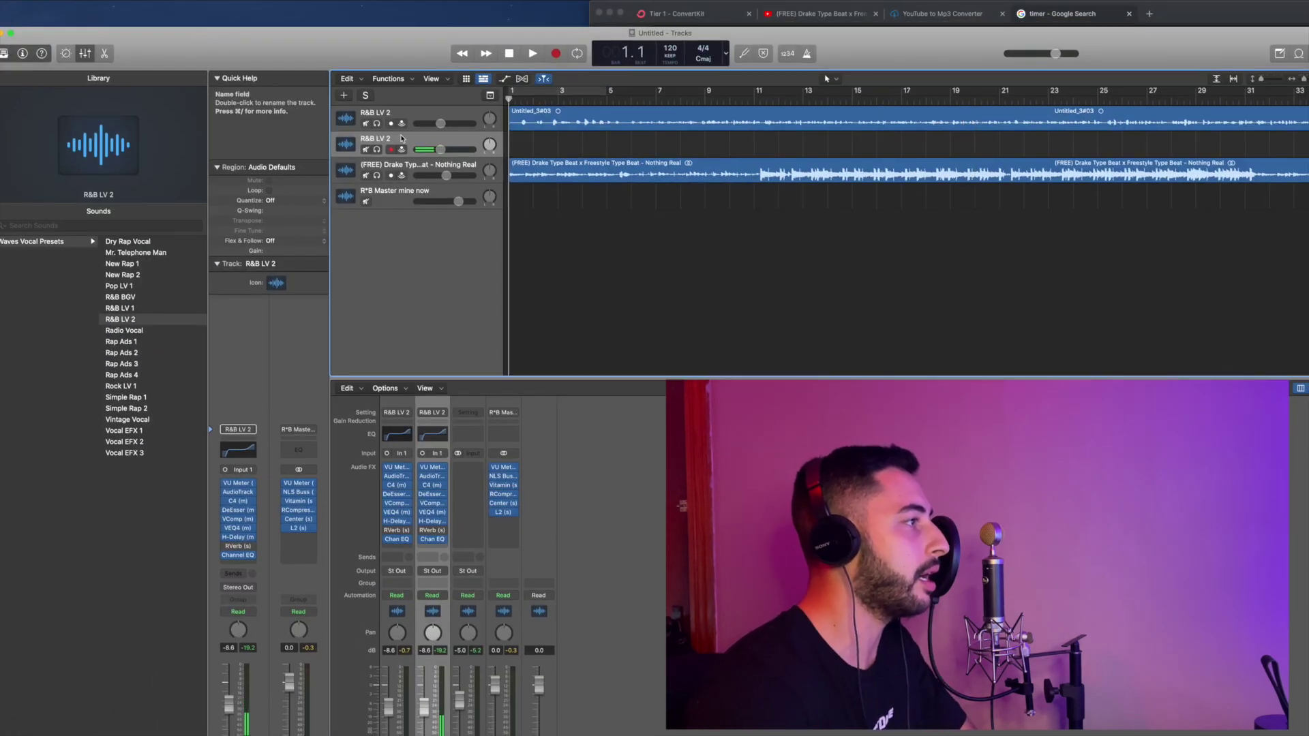
# Step: Play the mix from the start with the recorded vocal muted, unmute it to compare, and continue listening from about bar 11
pyautogui.click(365, 124)
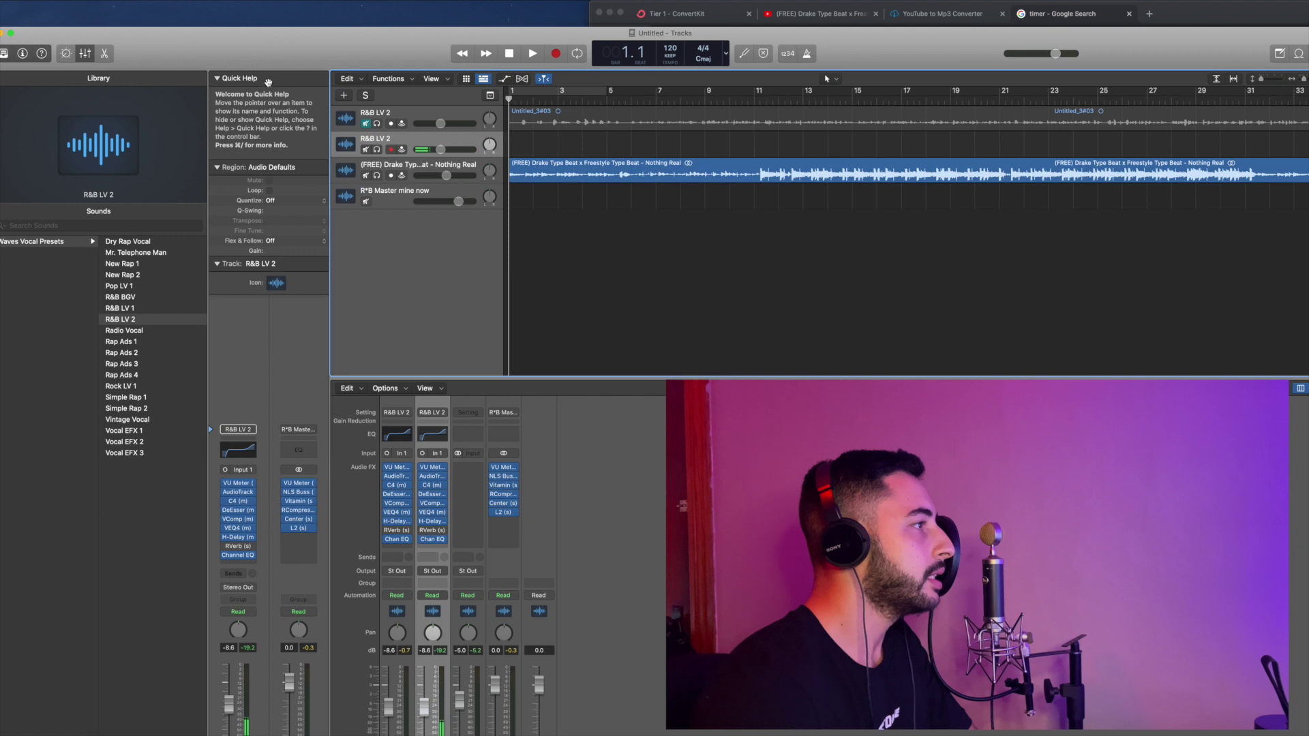
pyautogui.press('space')
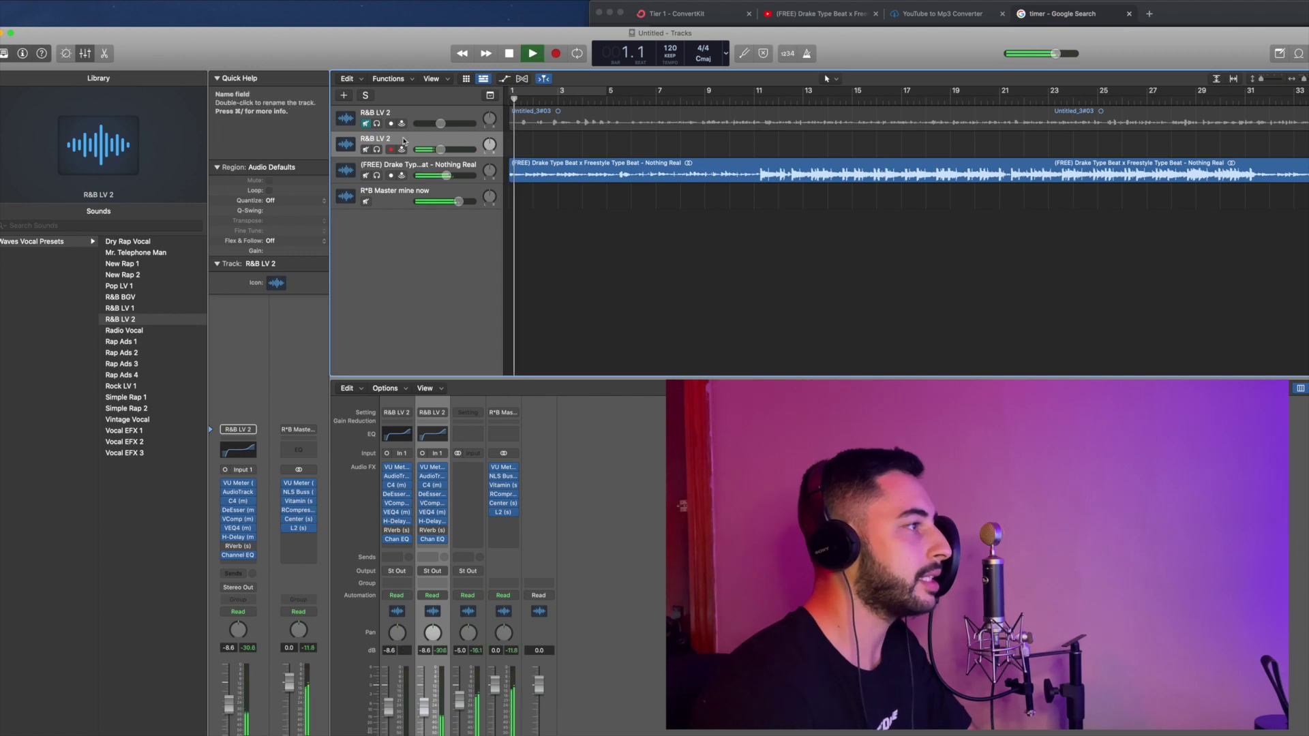
pyautogui.click(366, 124)
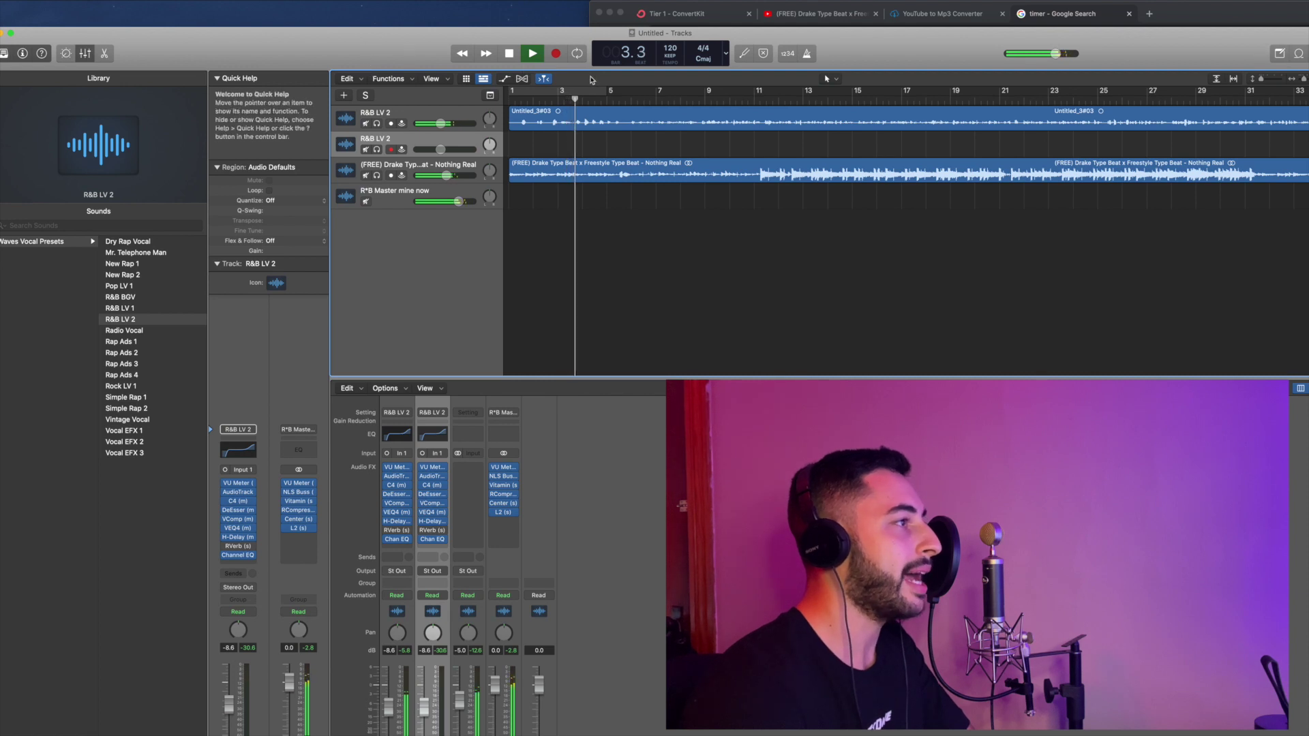
pyautogui.click(767, 98)
pyautogui.press('space')
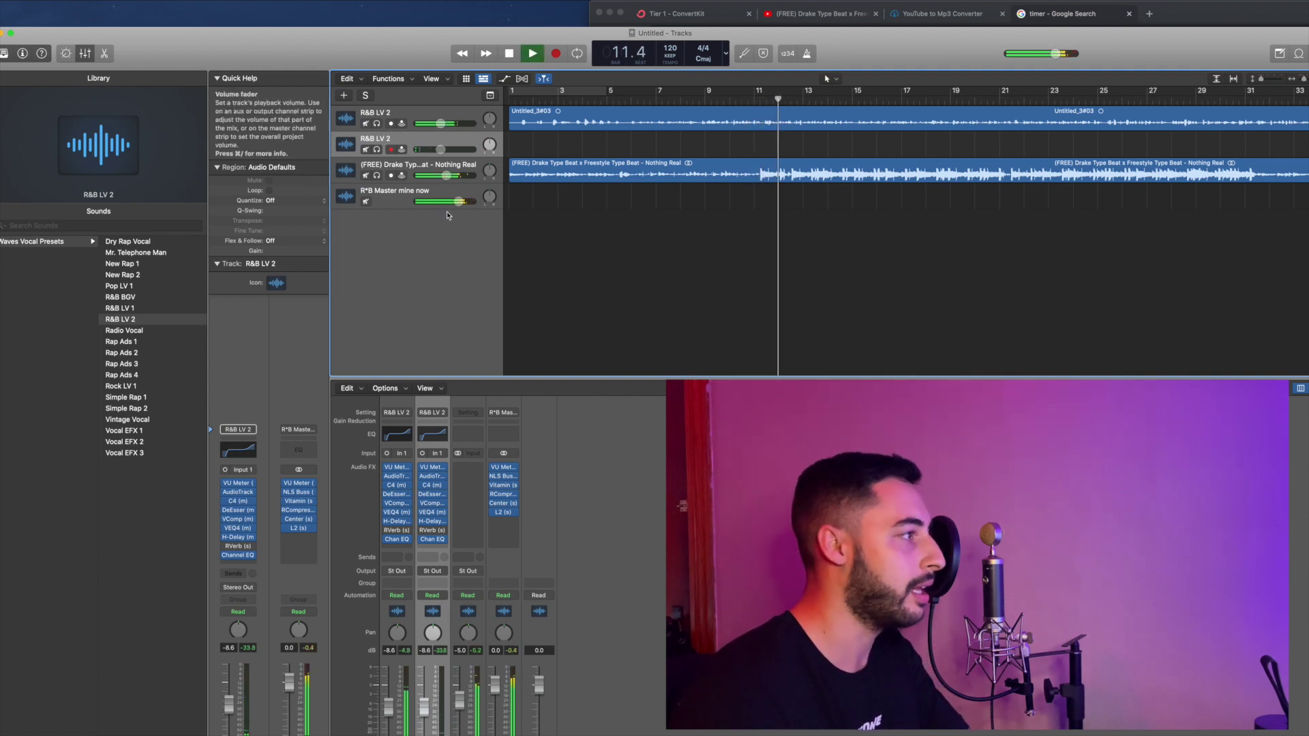
# Step: Lower the system volume, check the levels on the master track's VU Meter during playback and close the plug-in window
pyautogui.press('XF86AudioLowerVolume')
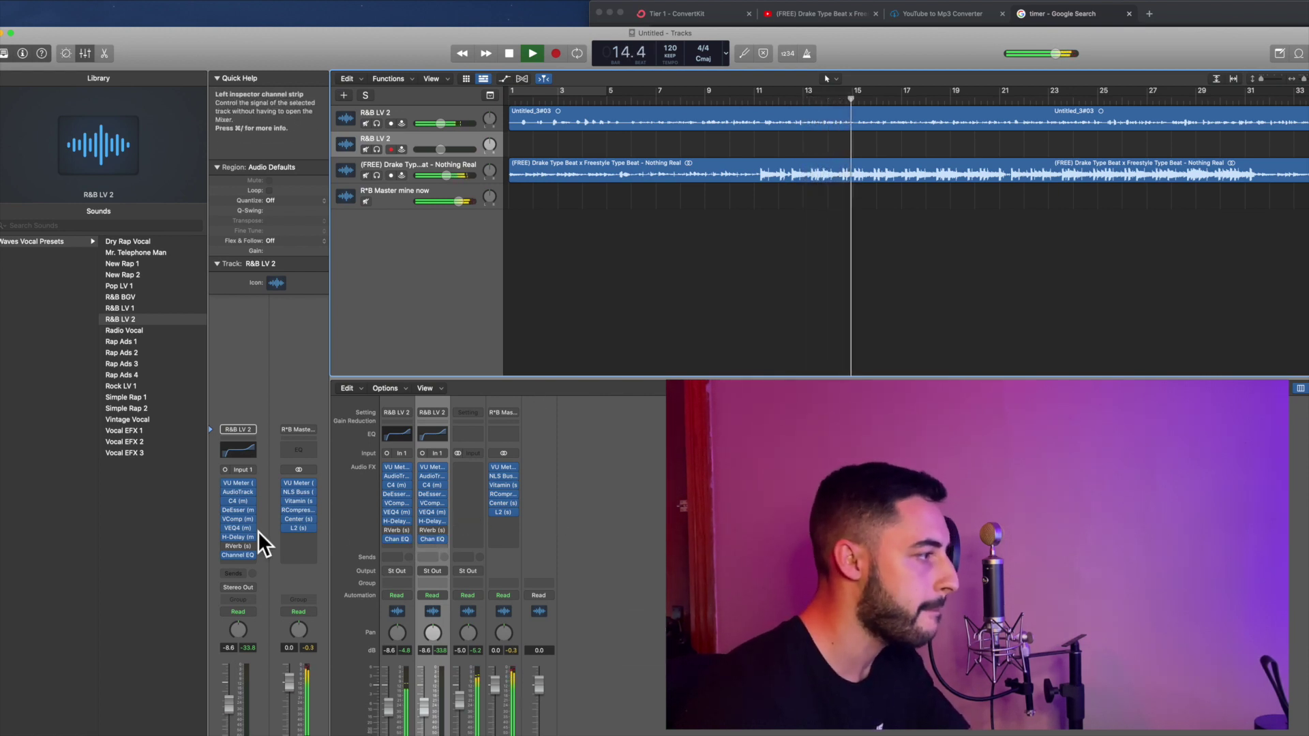
pyautogui.click(299, 484)
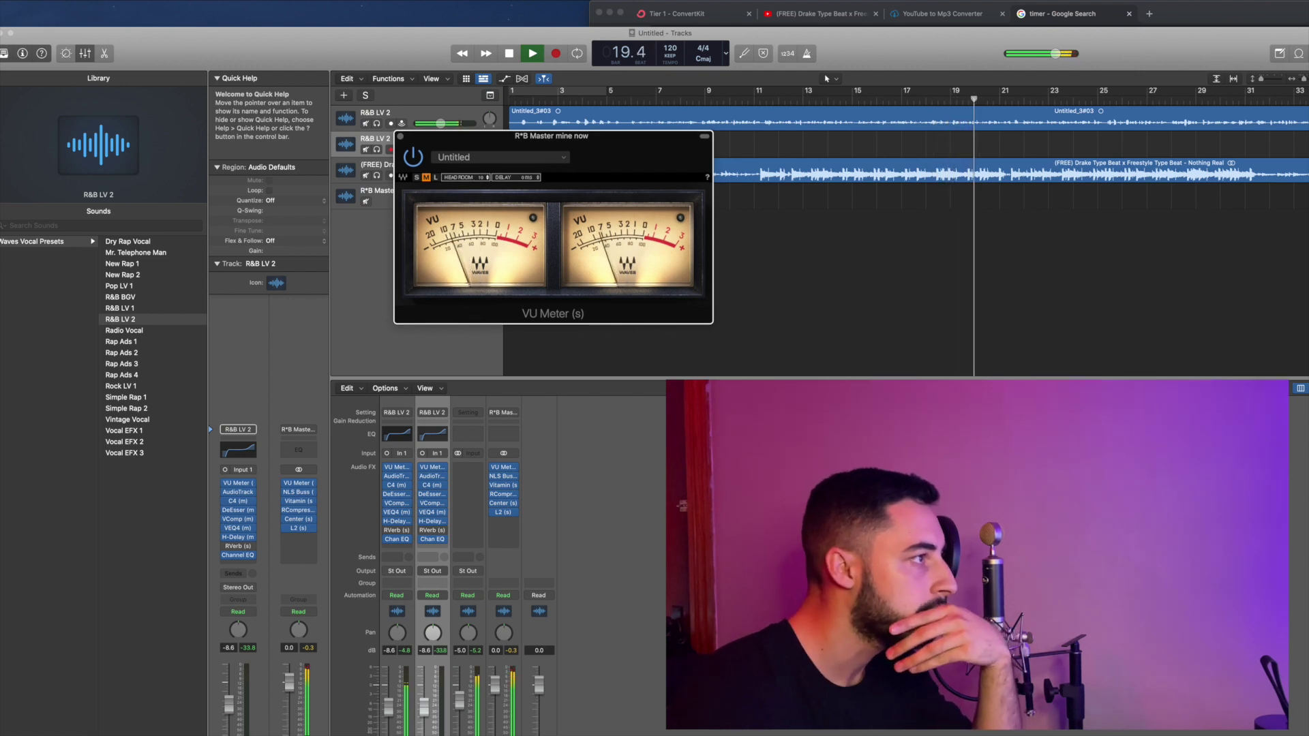
pyautogui.click(400, 136)
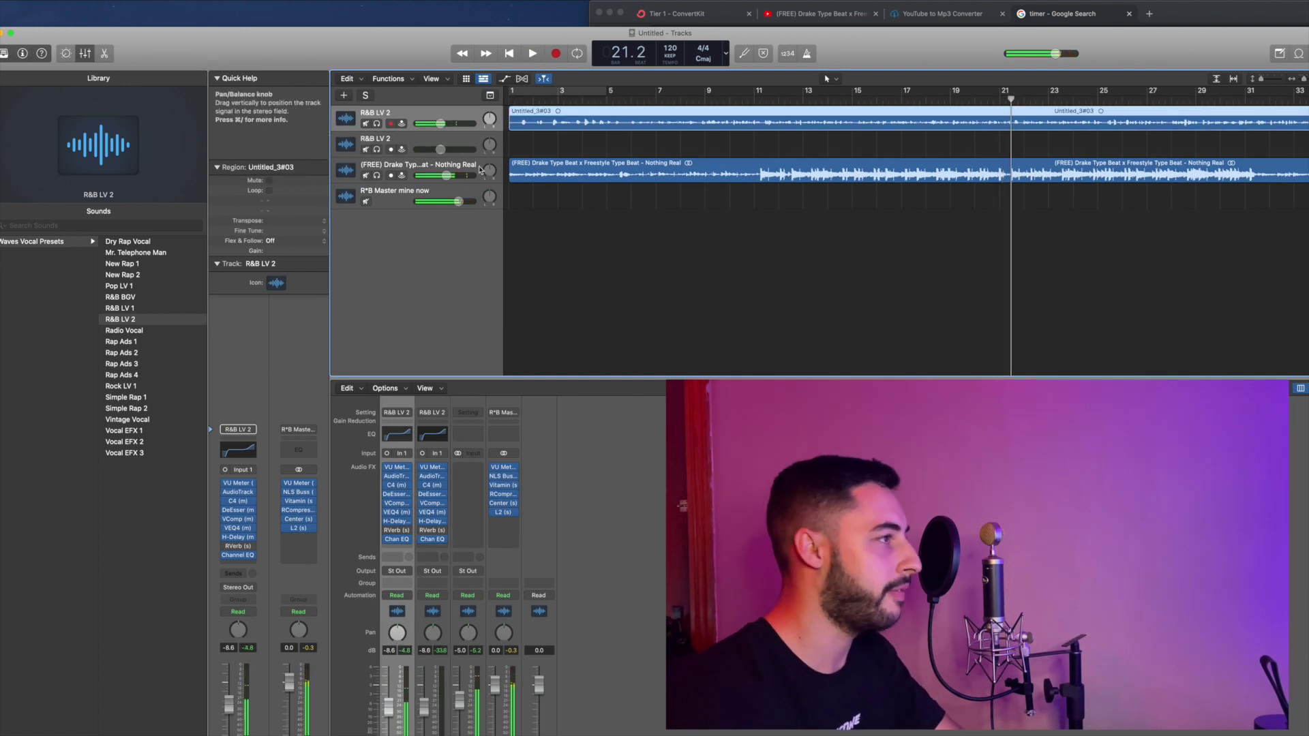
# Step: Insert a Noise Gate on the recorded R&B LV 2 vocal track, set its threshold to -35 dB and resume playback
pyautogui.click(250, 564)
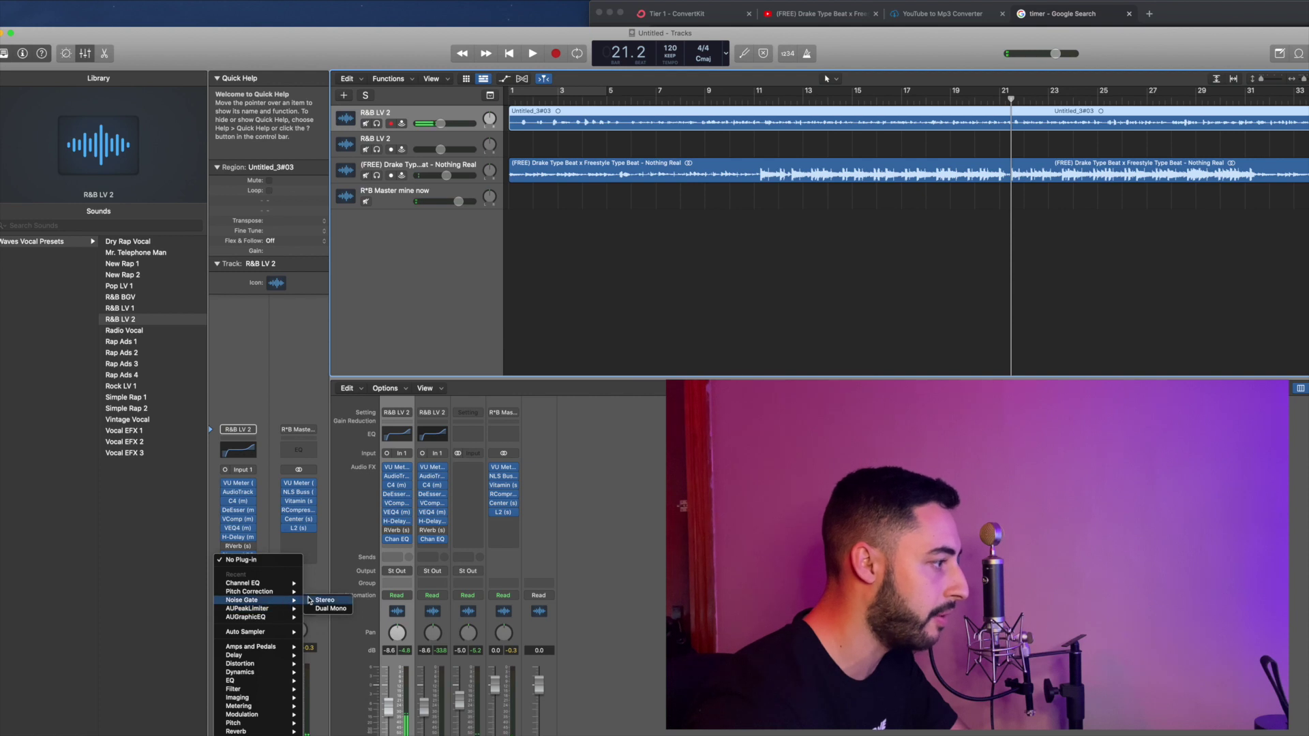
pyautogui.click(319, 600)
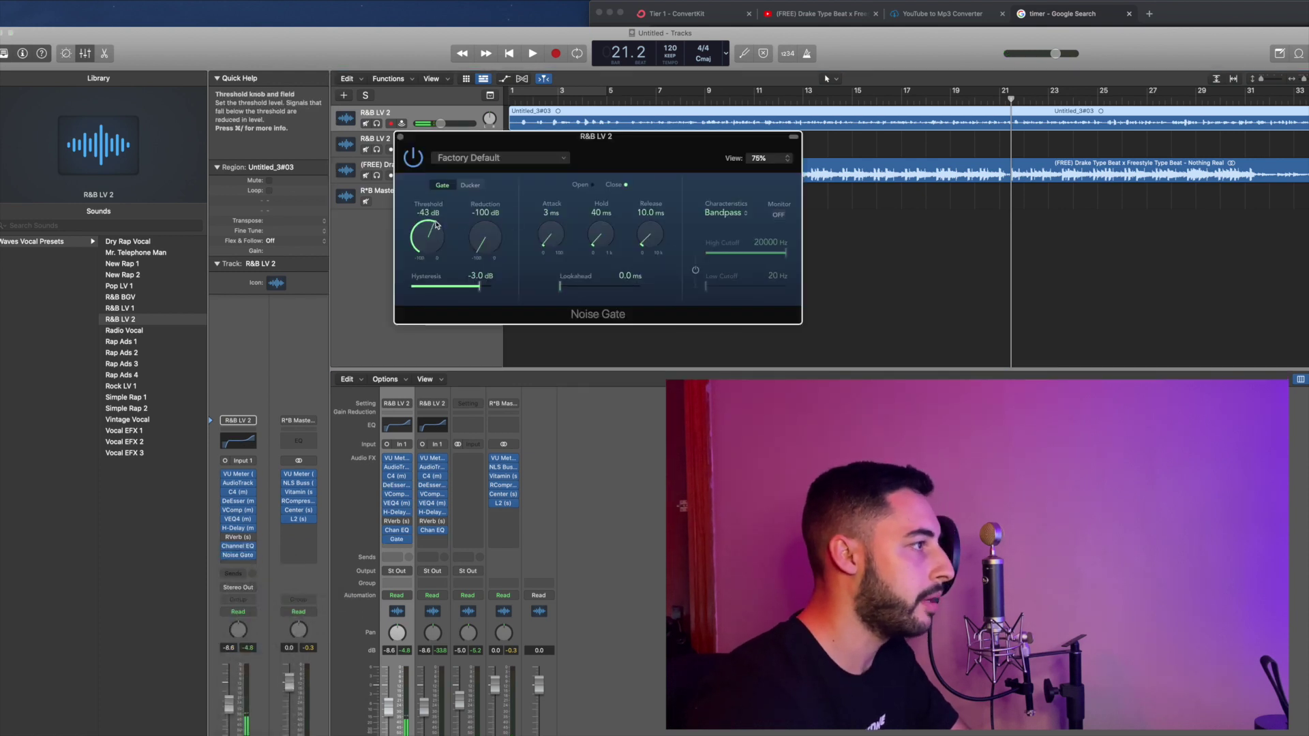
pyautogui.press('space')
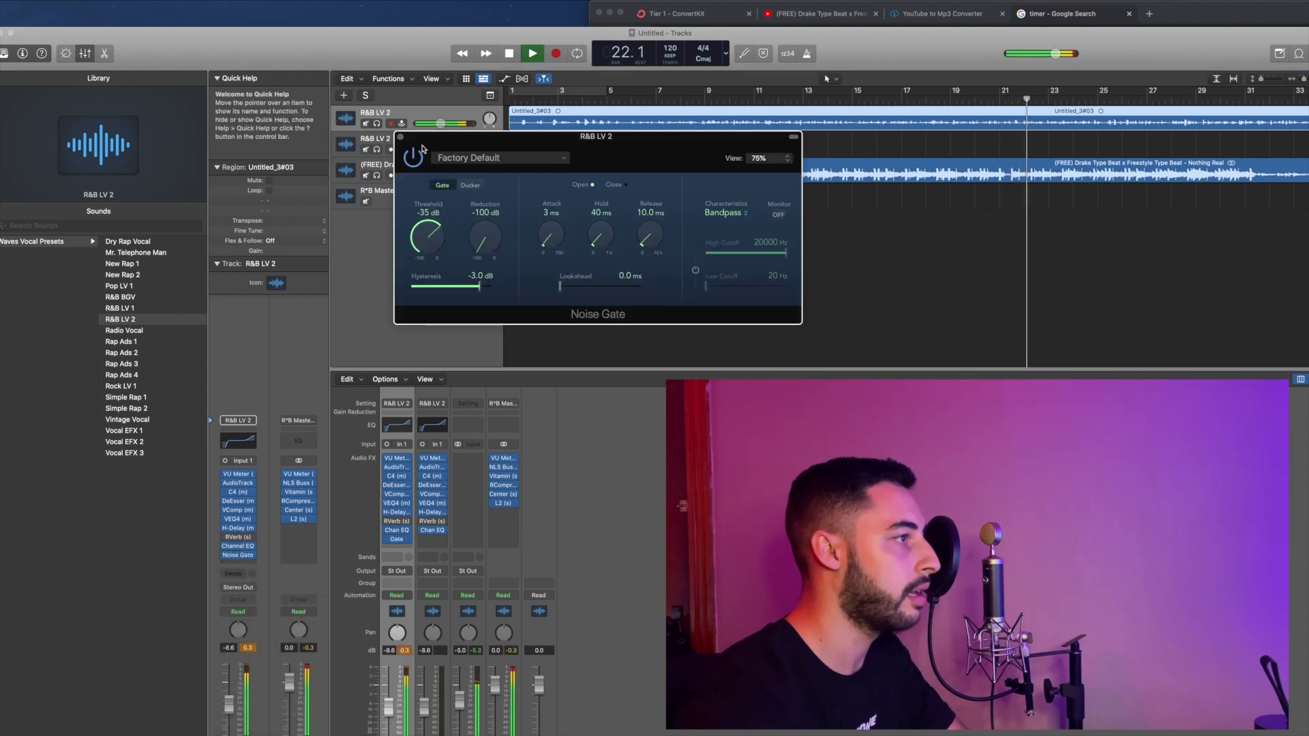
pyautogui.click(401, 138)
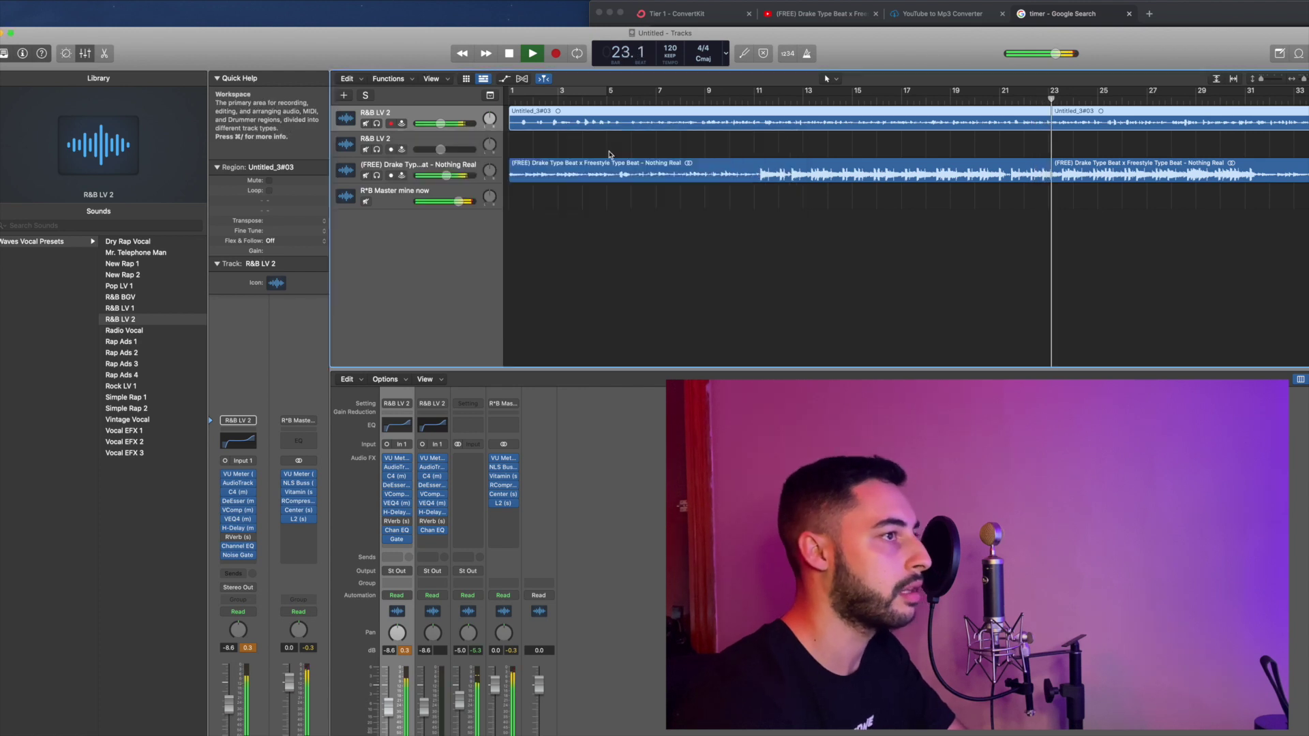
# Step: Try a 3920 Hz, +10.7 dB high shelf and the "Corms overlap" setting on the vocal's Channel EQ, and reload "corms with lows"
pyautogui.click(240, 441)
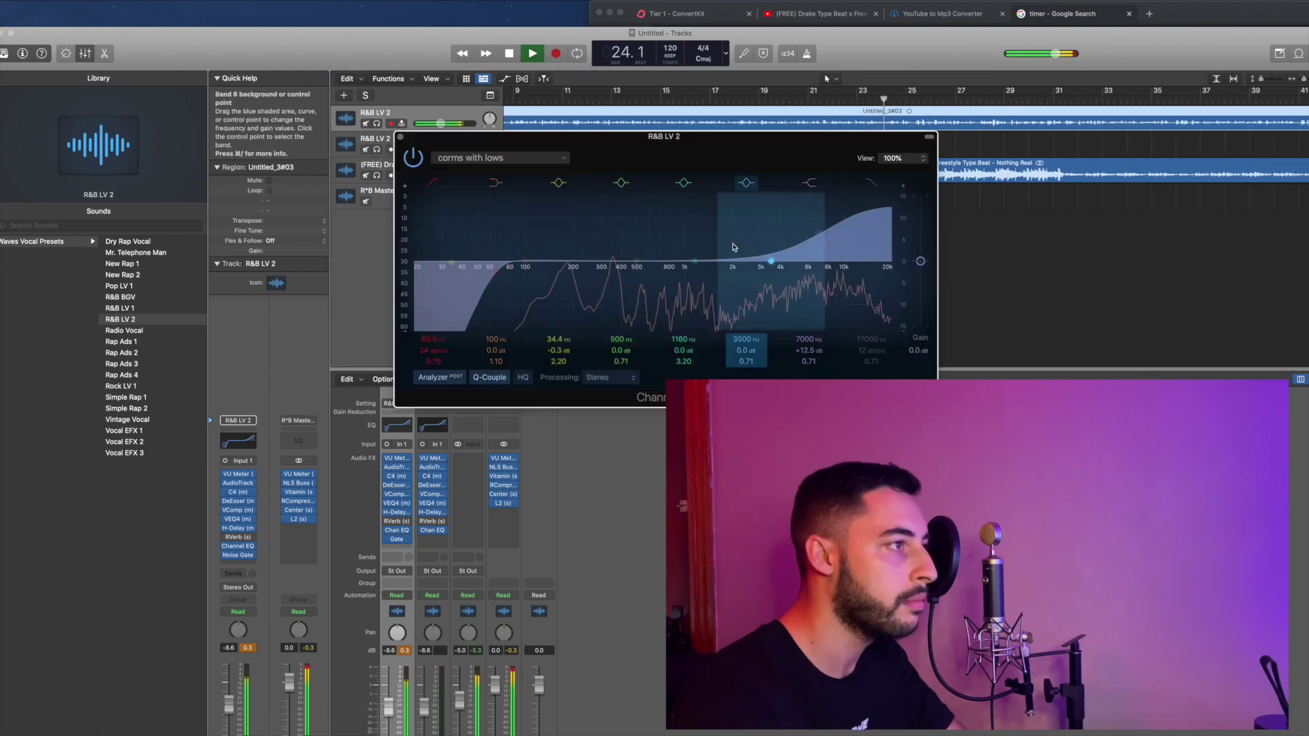
pyautogui.moveTo(786, 257); pyautogui.dragTo(768, 252)
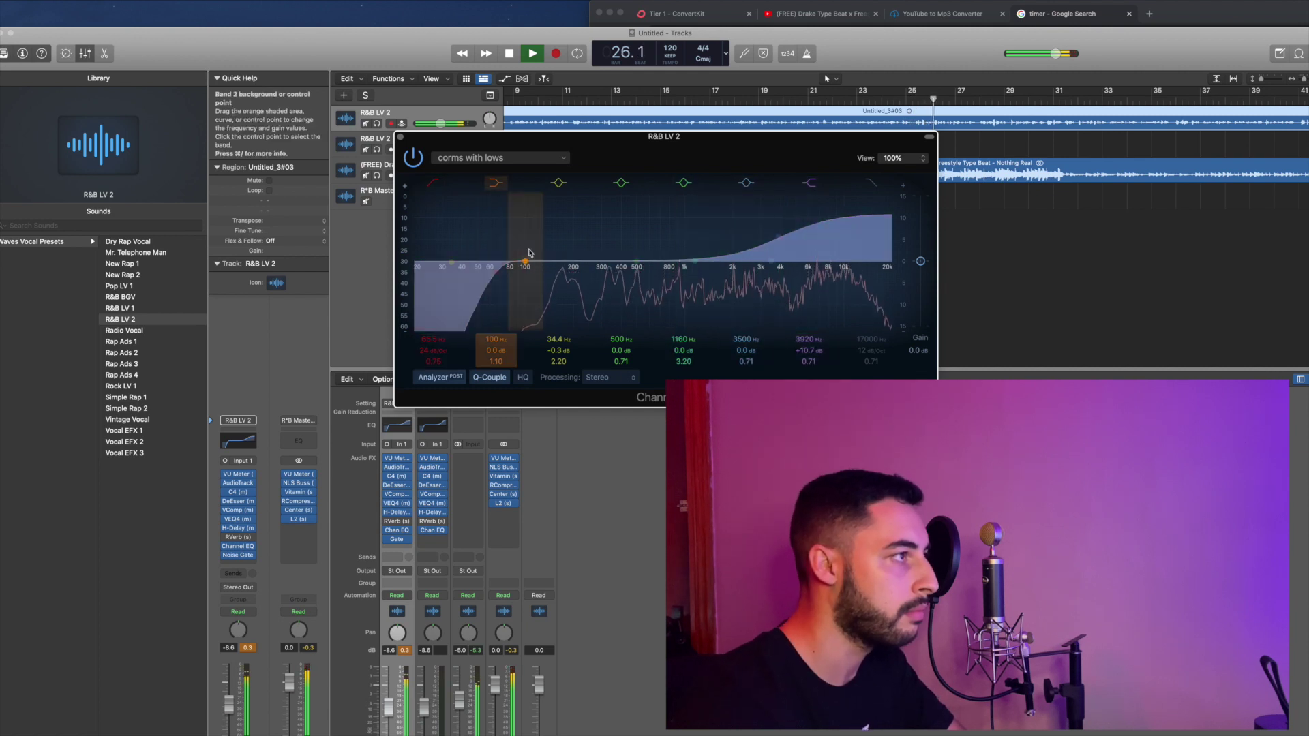
pyautogui.click(478, 158)
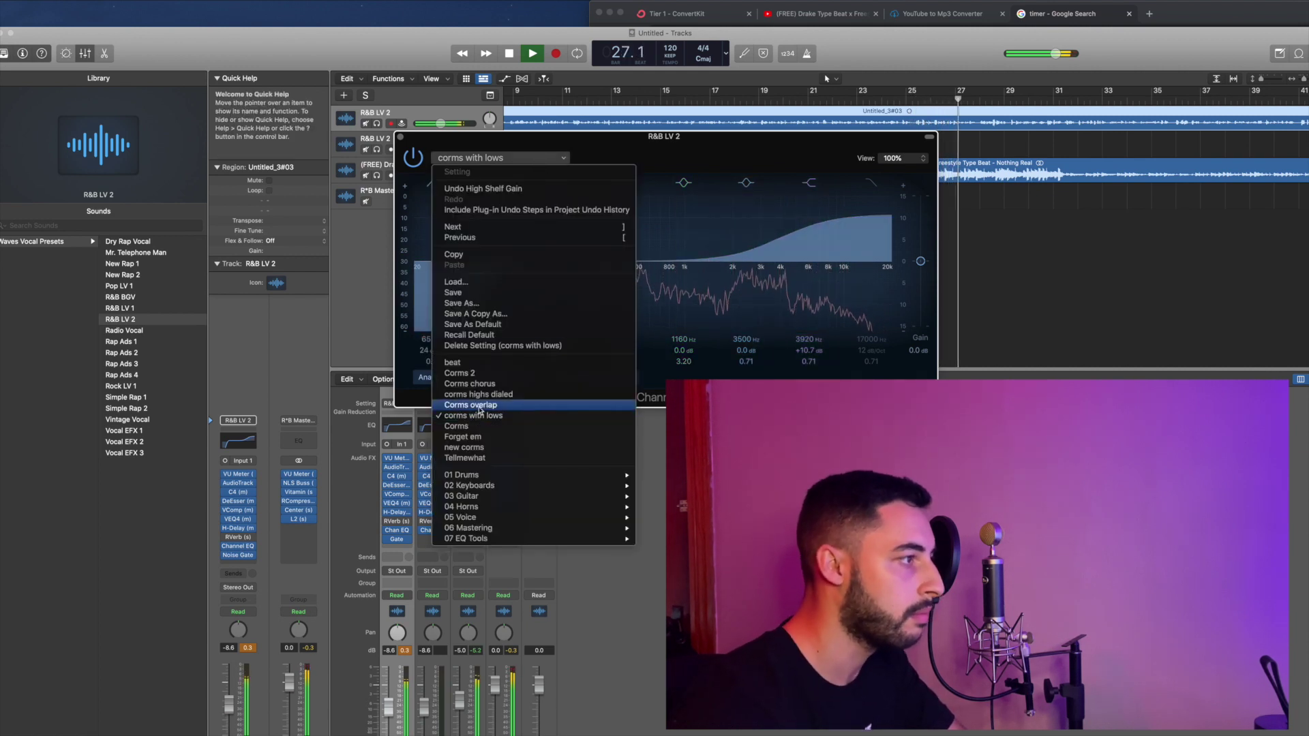
pyautogui.click(470, 405)
pyautogui.click(491, 158)
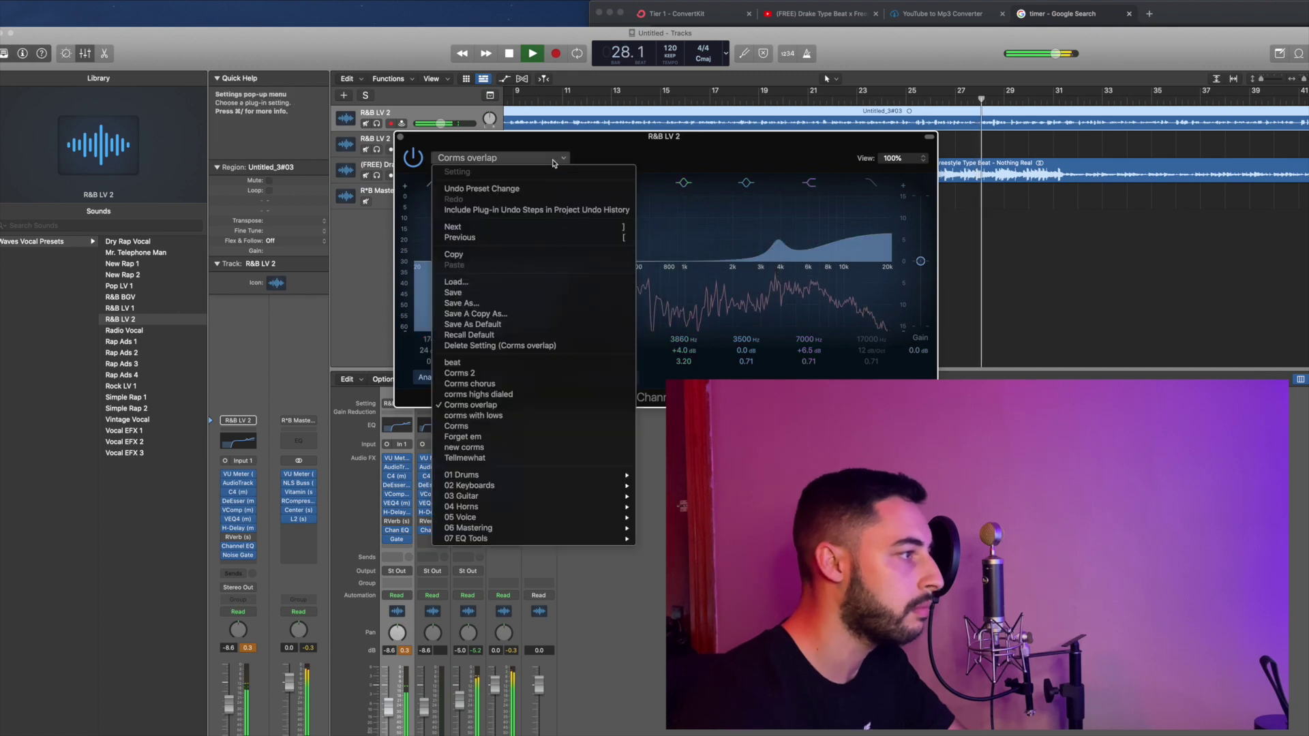
pyautogui.click(484, 416)
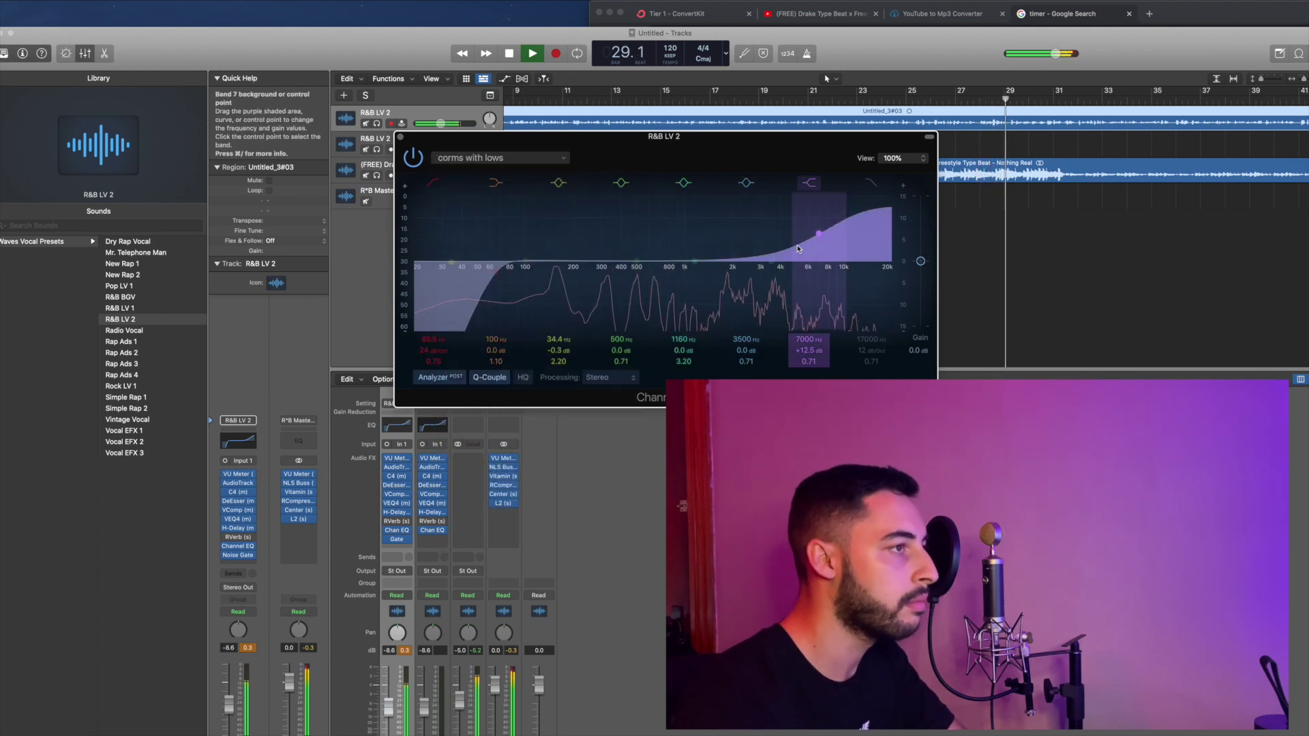
# Step: Move the low cut of the vocal's Channel EQ to between 20 and 30 Hz and set the track's volume to -7.6 dB
pyautogui.moveTo(496, 307); pyautogui.dragTo(428, 281)
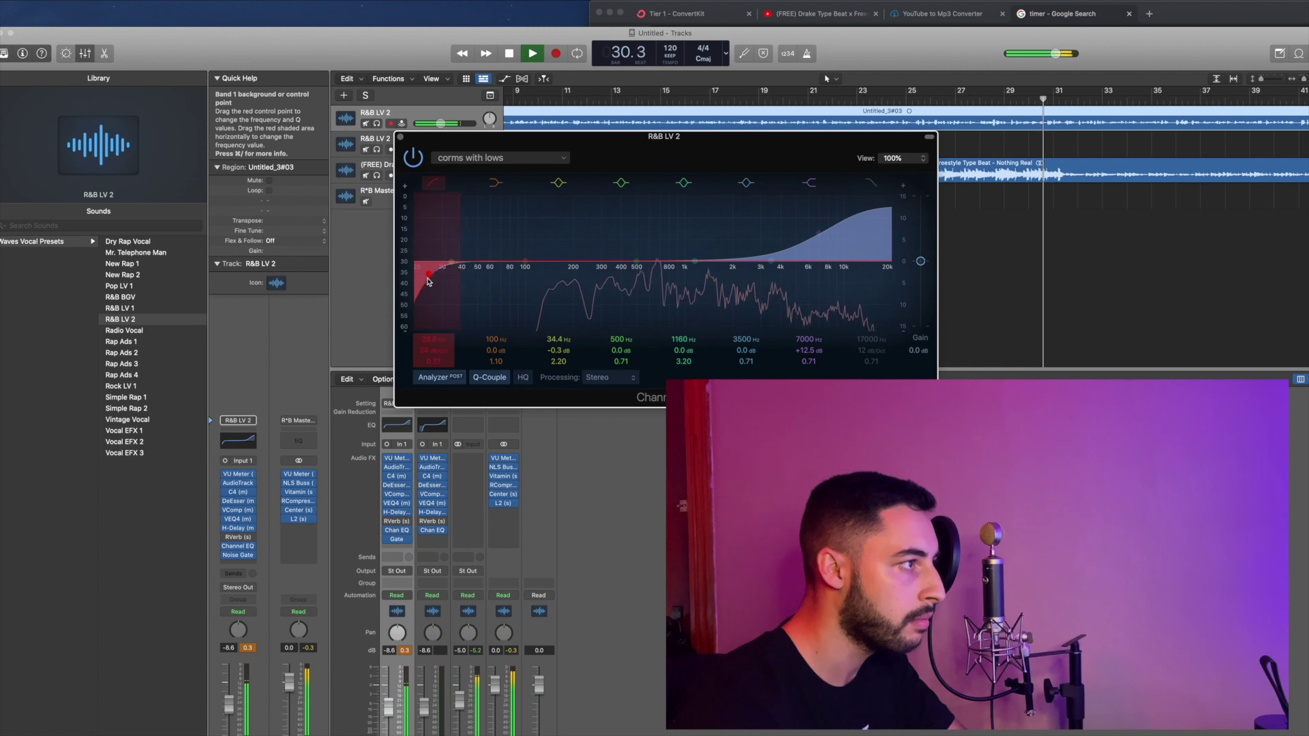
pyautogui.click(403, 136)
pyautogui.moveTo(423, 128); pyautogui.dragTo(426, 128)
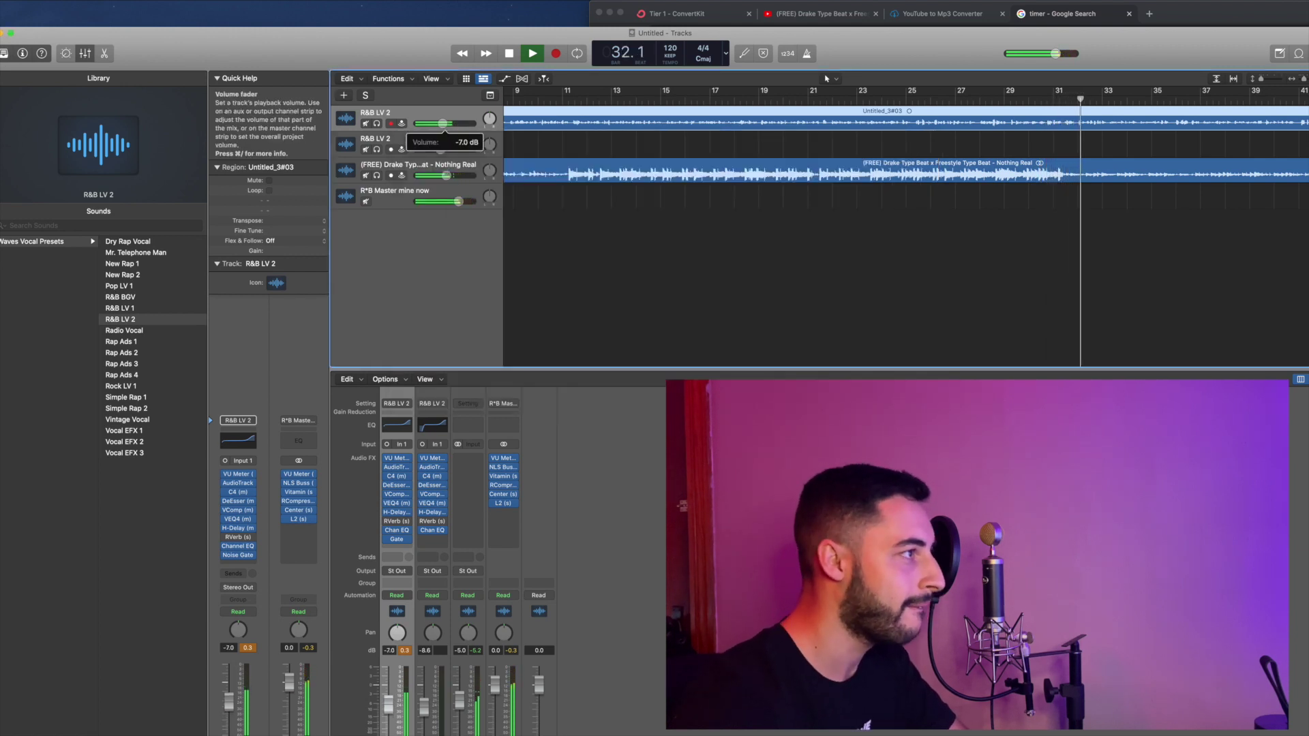
pyautogui.hscroll(5, 575, 141)
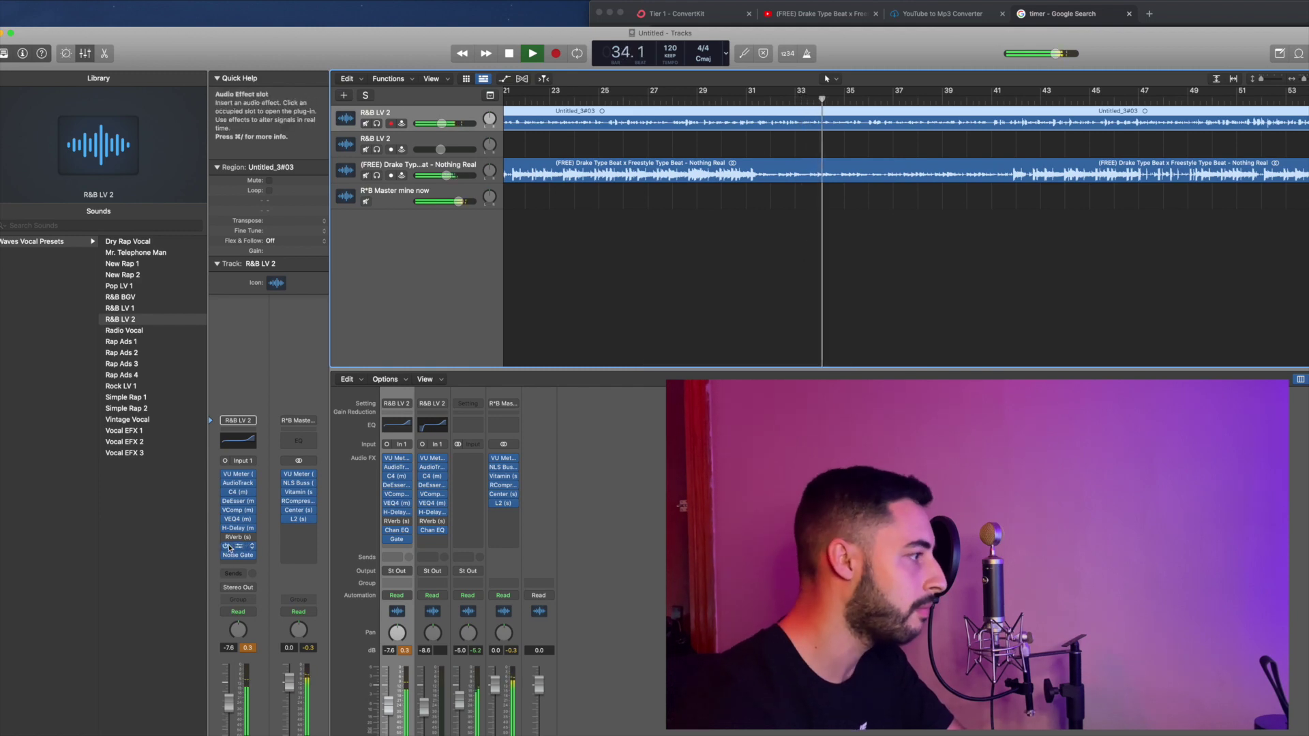
# Step: Set the recorded vocal track's volume to -10.6 dB, listen on with raised system volume and show the whole arrangement
pyautogui.press('super+Tab')
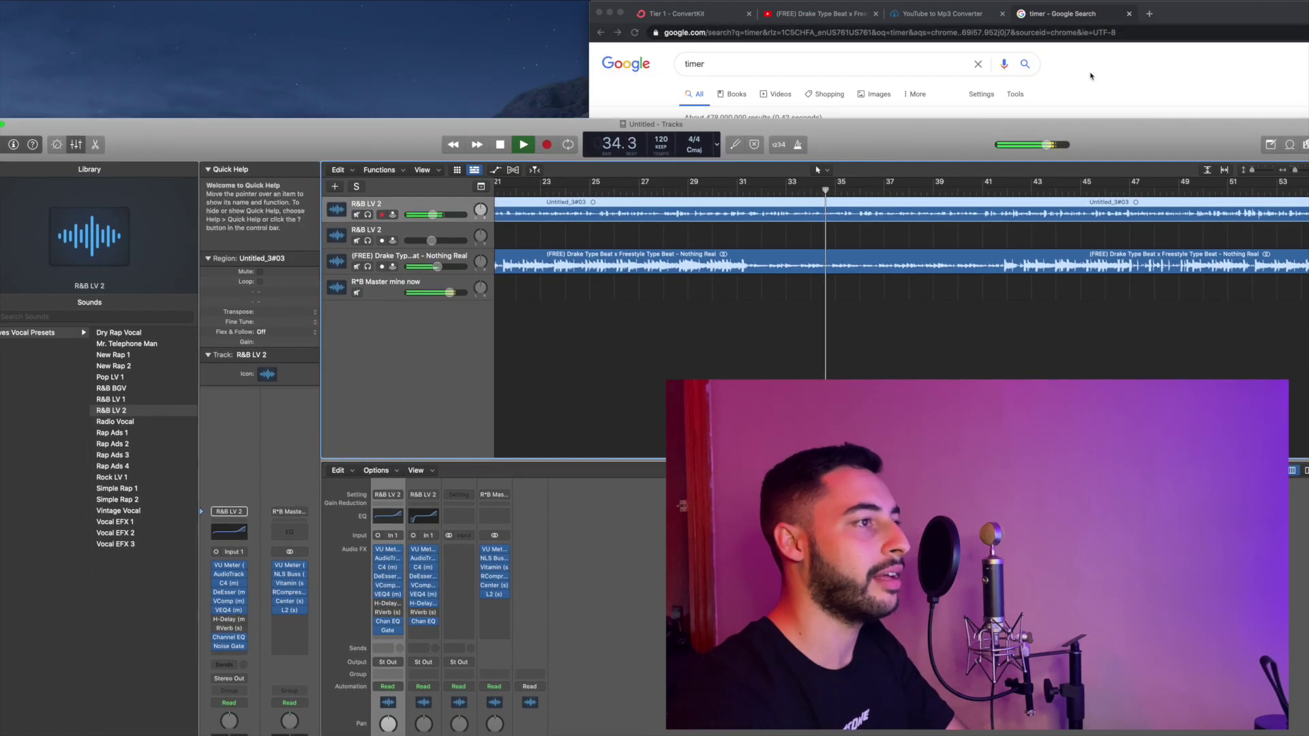
pyautogui.press('super+Tab')
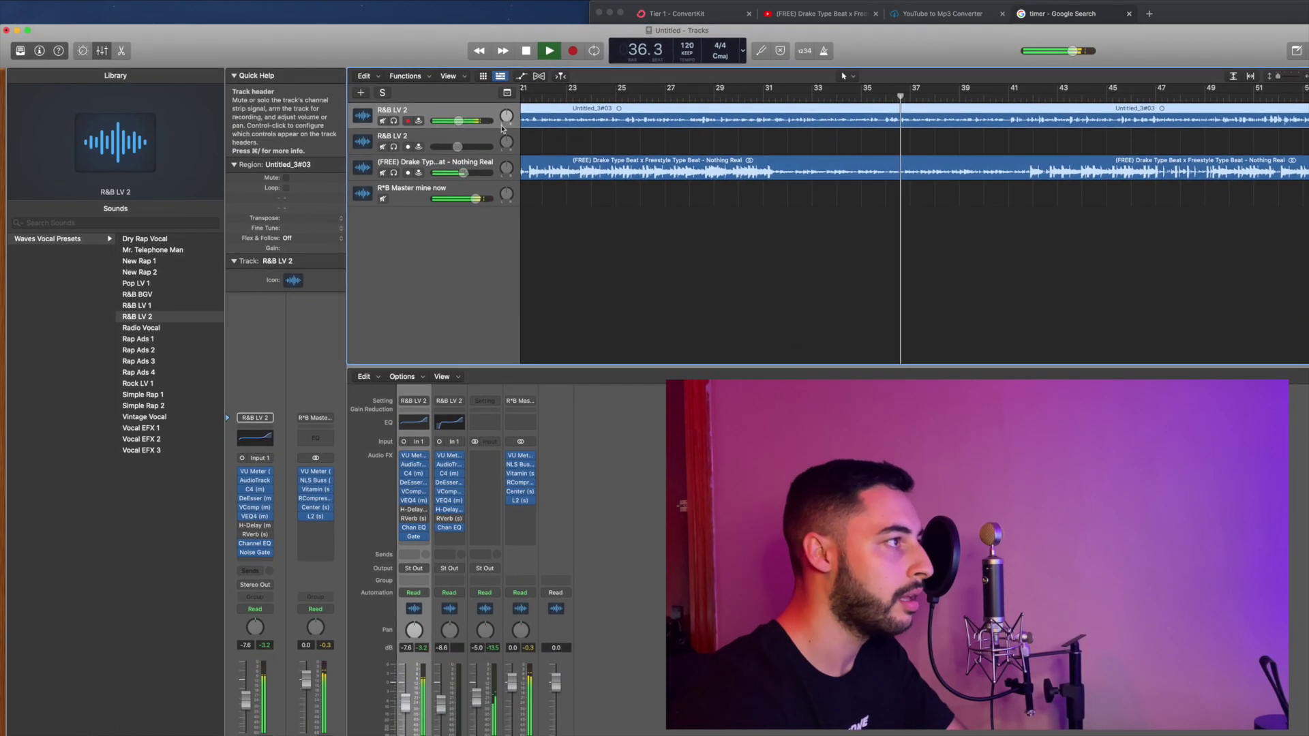
pyautogui.moveTo(455, 126); pyautogui.dragTo(453, 126)
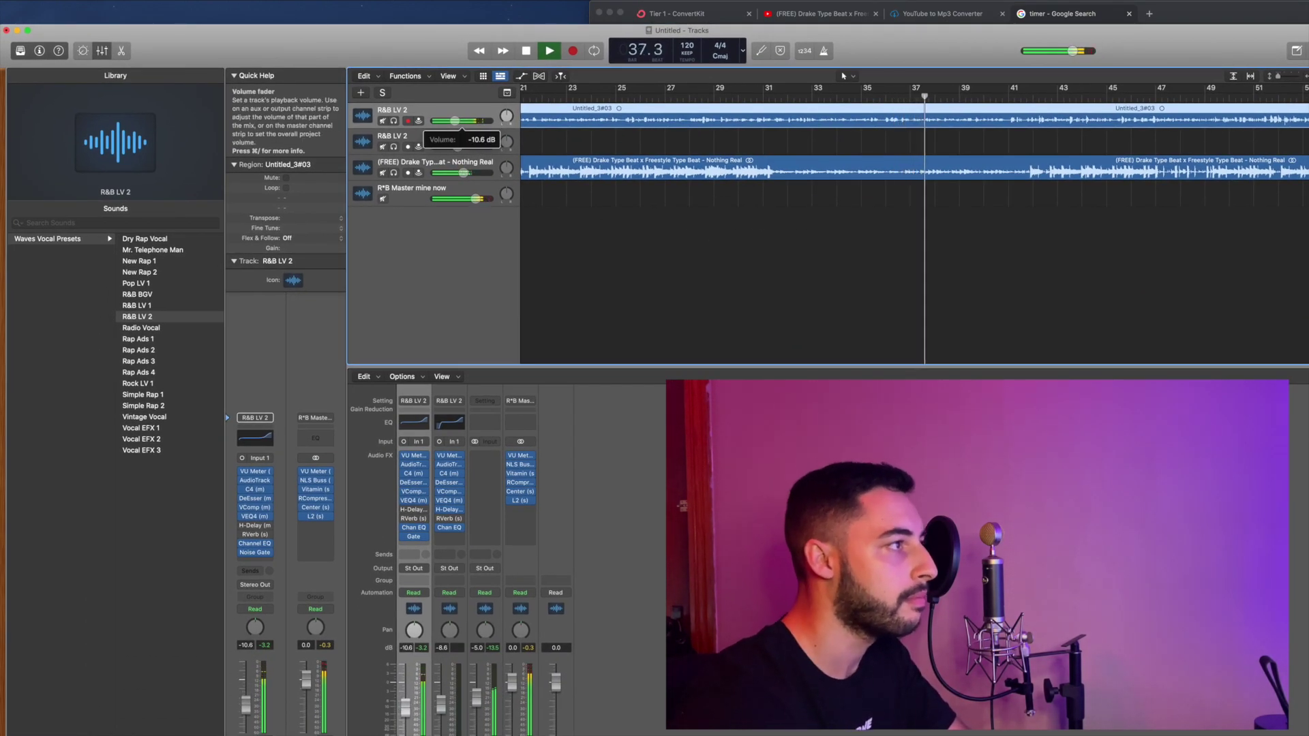
pyautogui.hscroll(5, 678, 147)
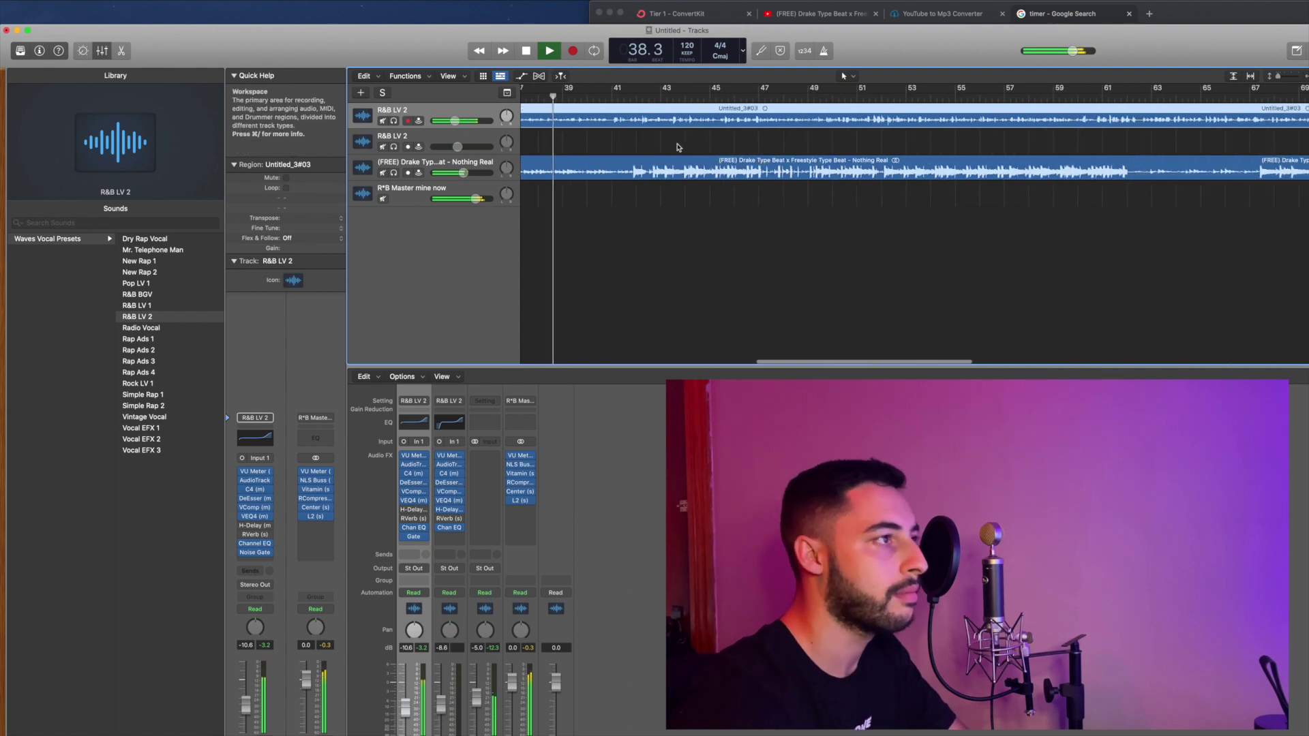
pyautogui.hscroll(-1, 675, 145)
pyautogui.hscroll(-1, 661, 133)
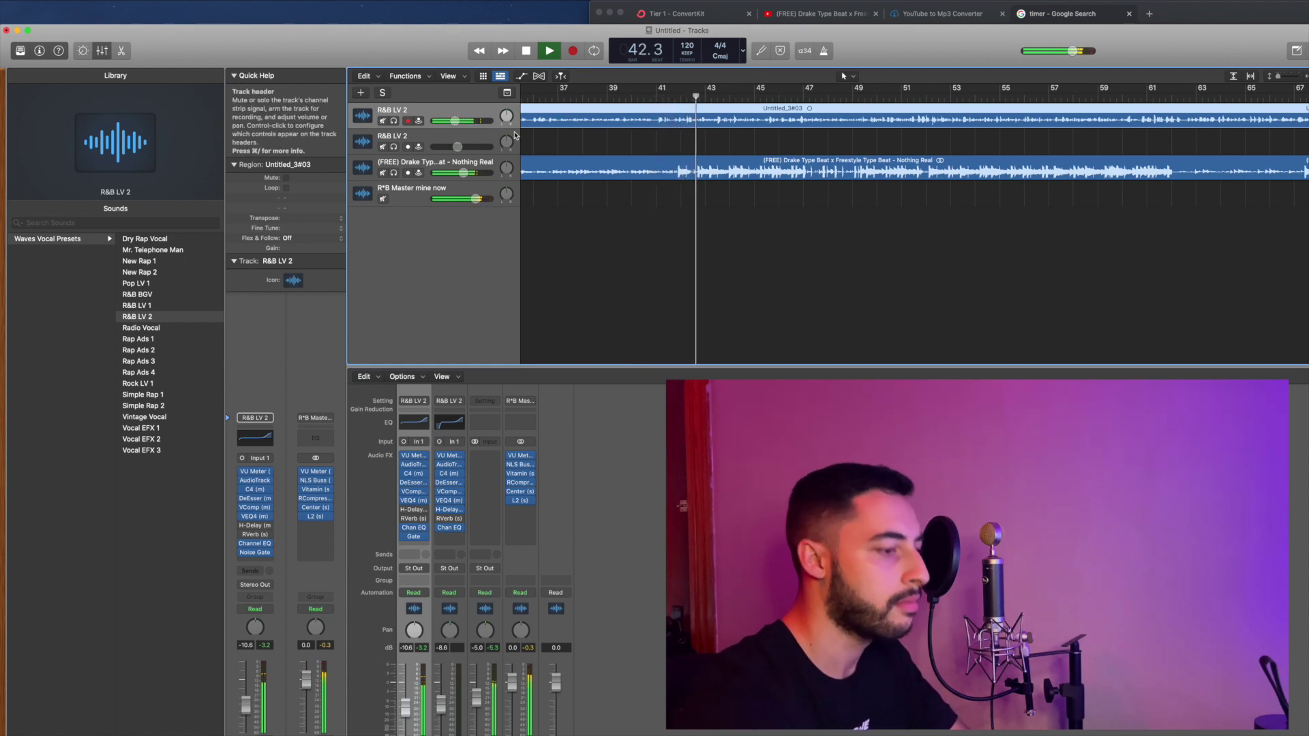
pyautogui.press('XF86AudioRaiseVolume')
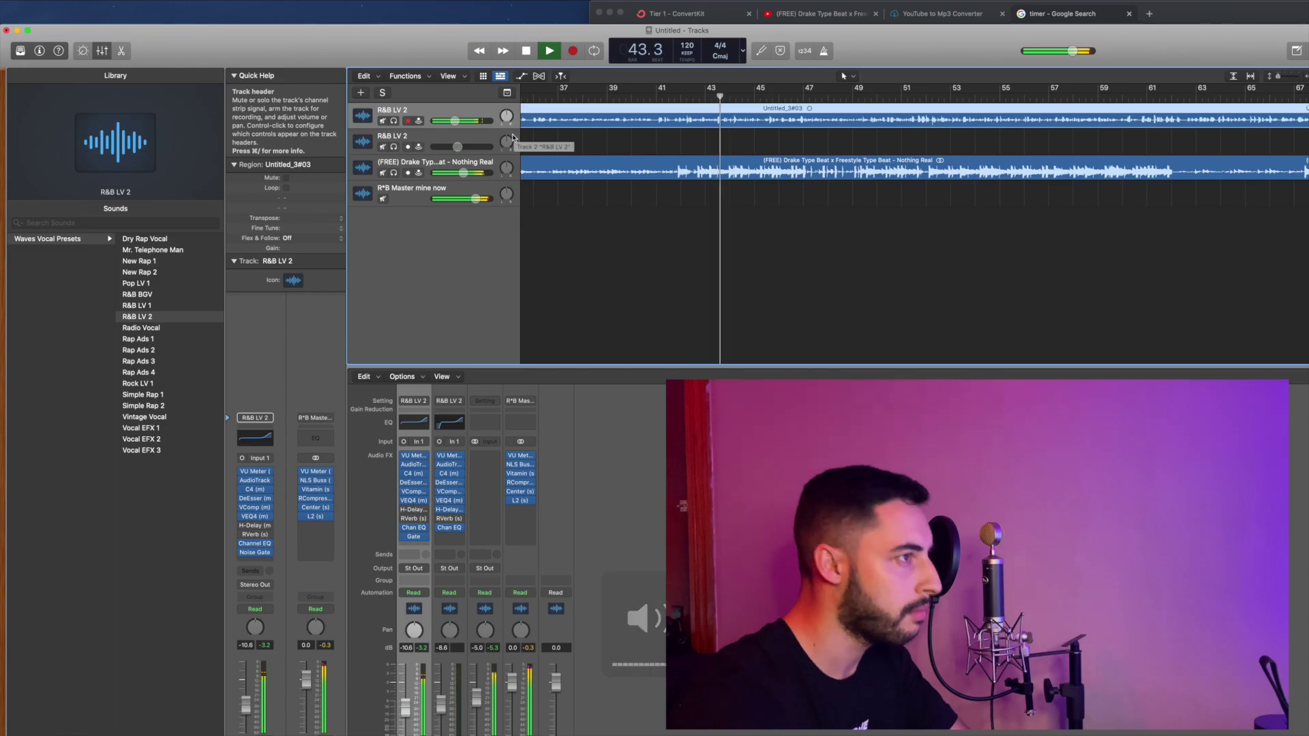
pyautogui.moveTo(1299, 76); pyautogui.dragTo(1285, 76)
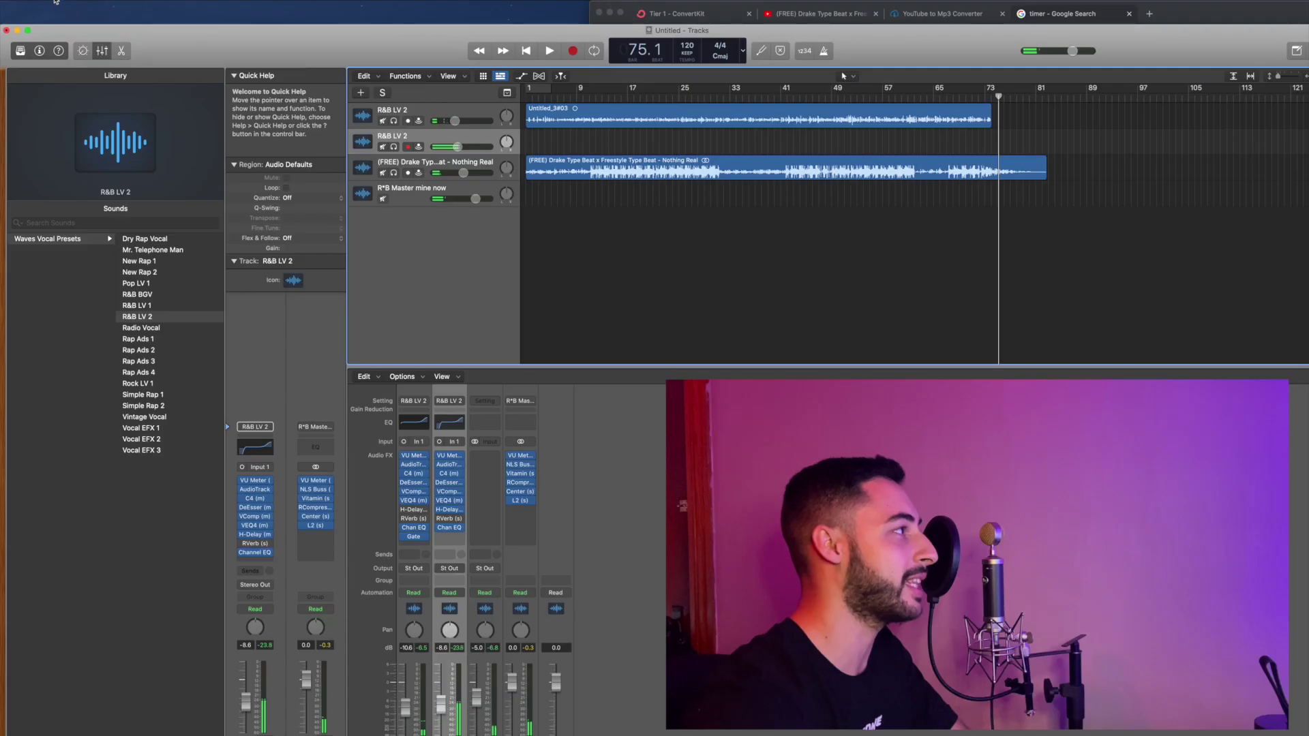
# Step: Set the audio output device to Scarlett 2i2 USB in the audio preferences
pyautogui.click(56, 2)
pyautogui.moveTo(53, 24)
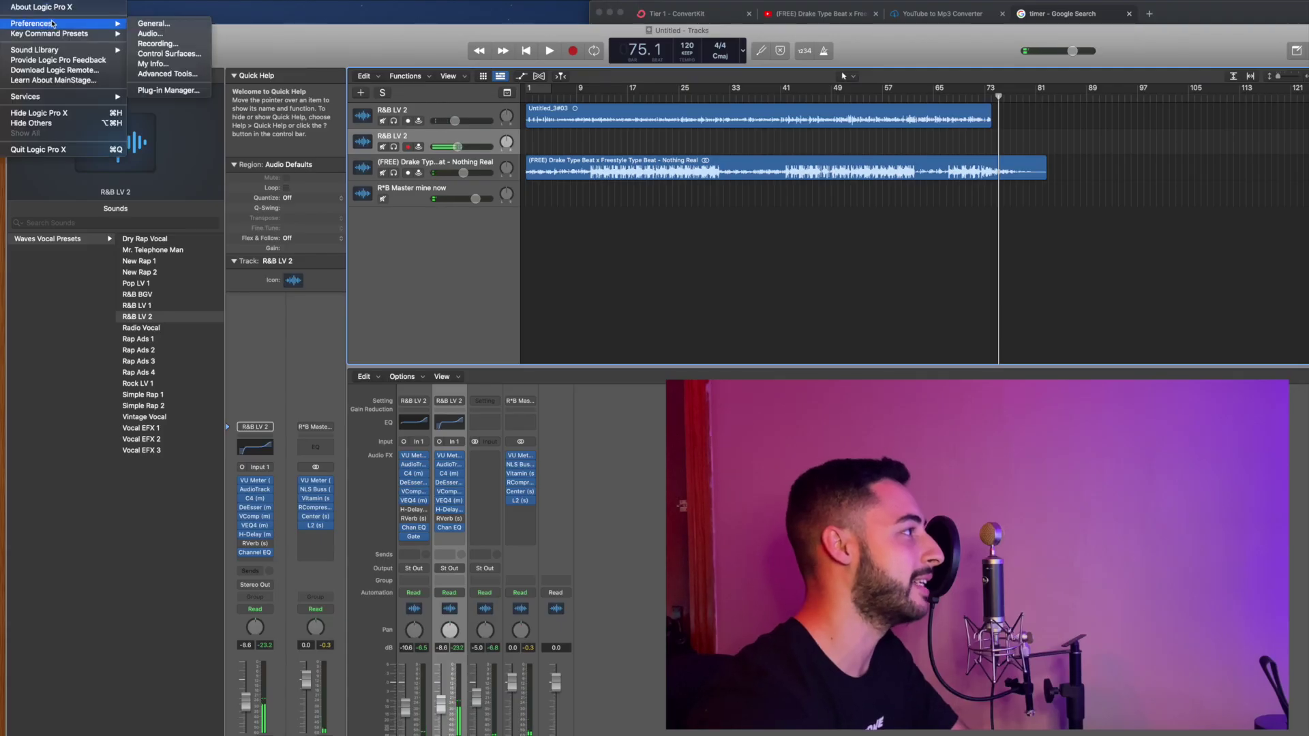
pyautogui.click(145, 33)
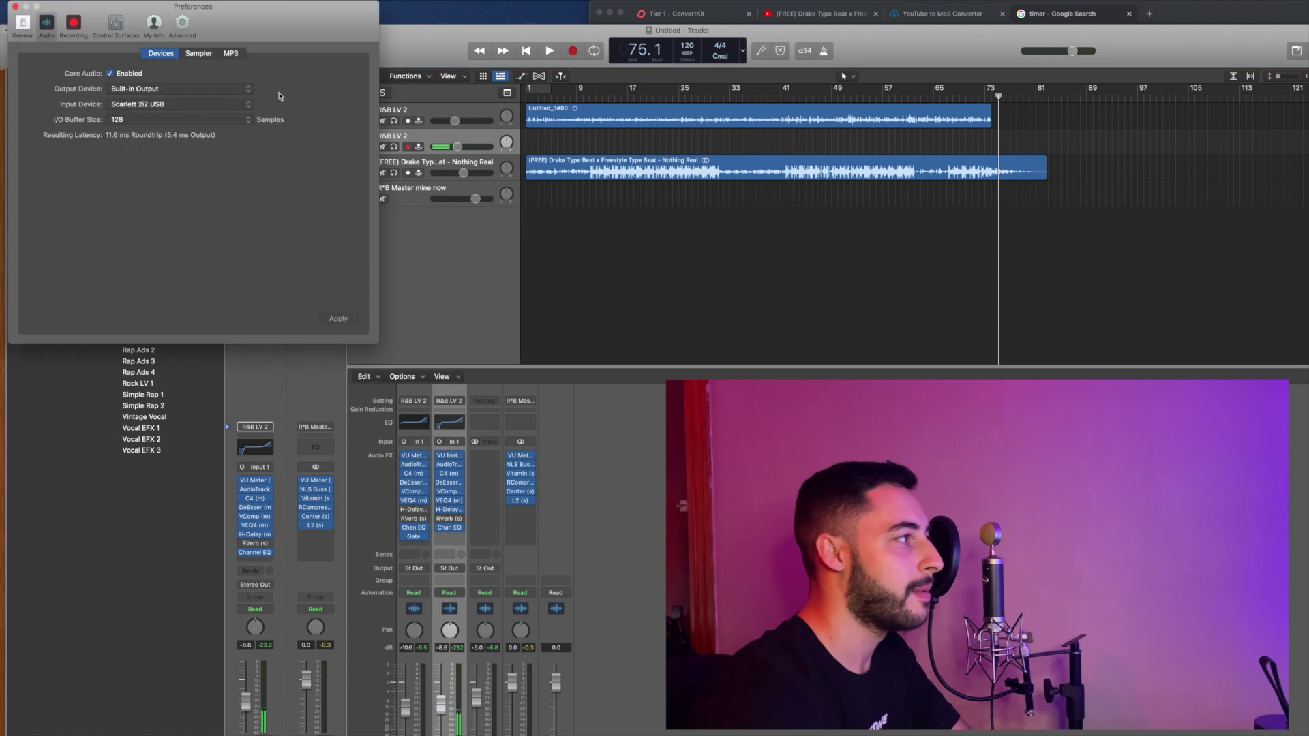
pyautogui.click(229, 90)
pyautogui.click(197, 73)
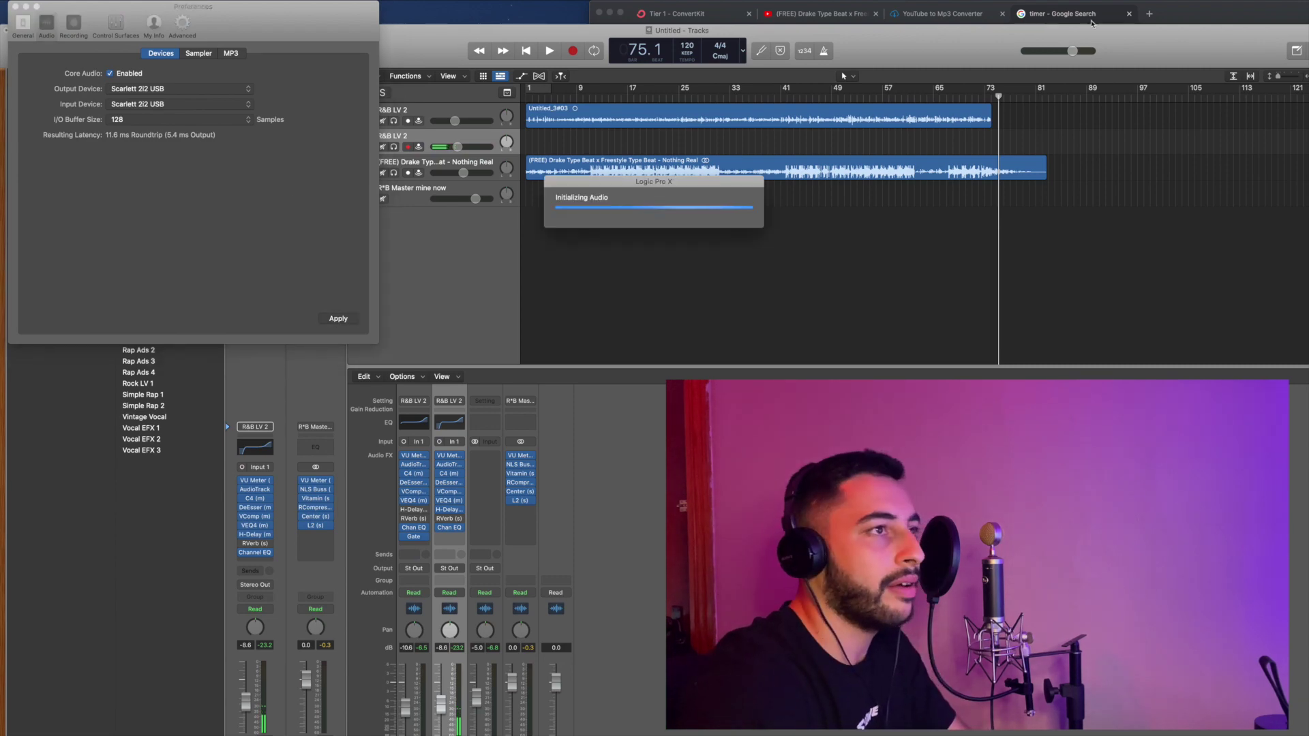
pyautogui.click(1130, 19)
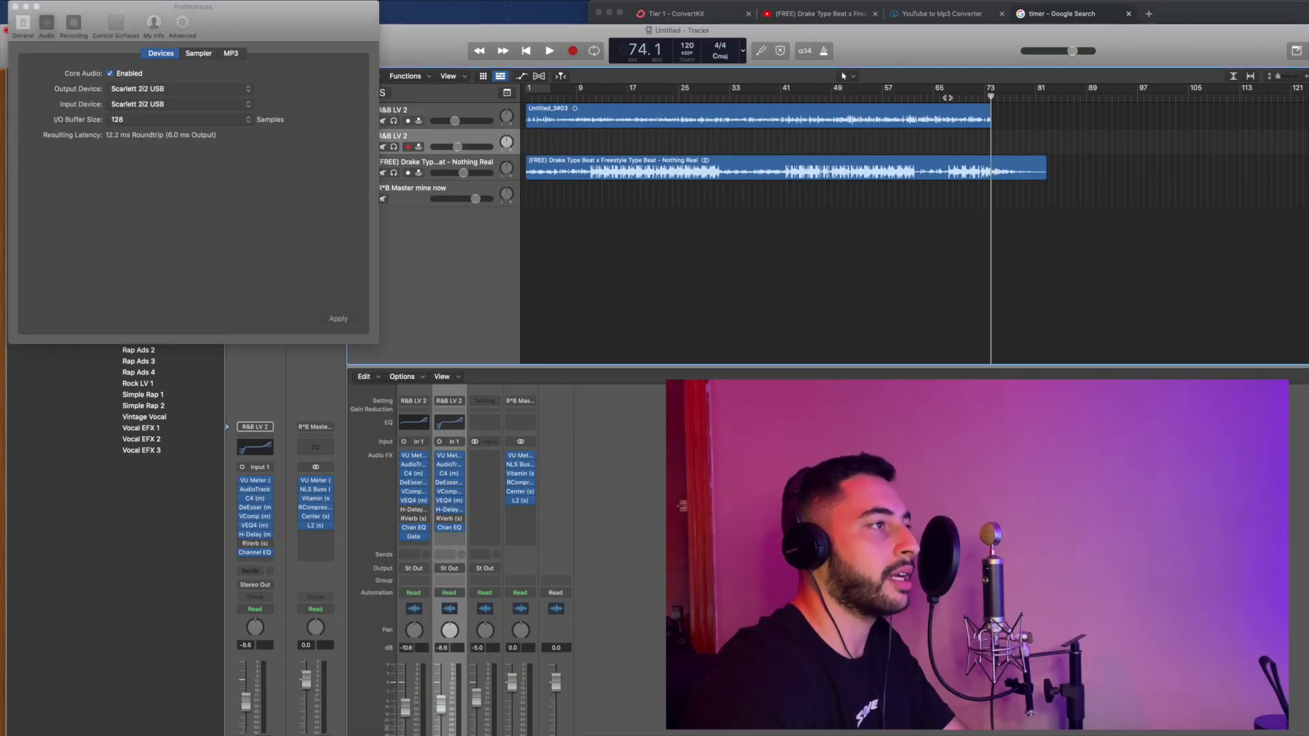
# Step: Record a short vocal take on the second R&B LV 2 track from bar 74 and play it back
pyautogui.click(575, 57)
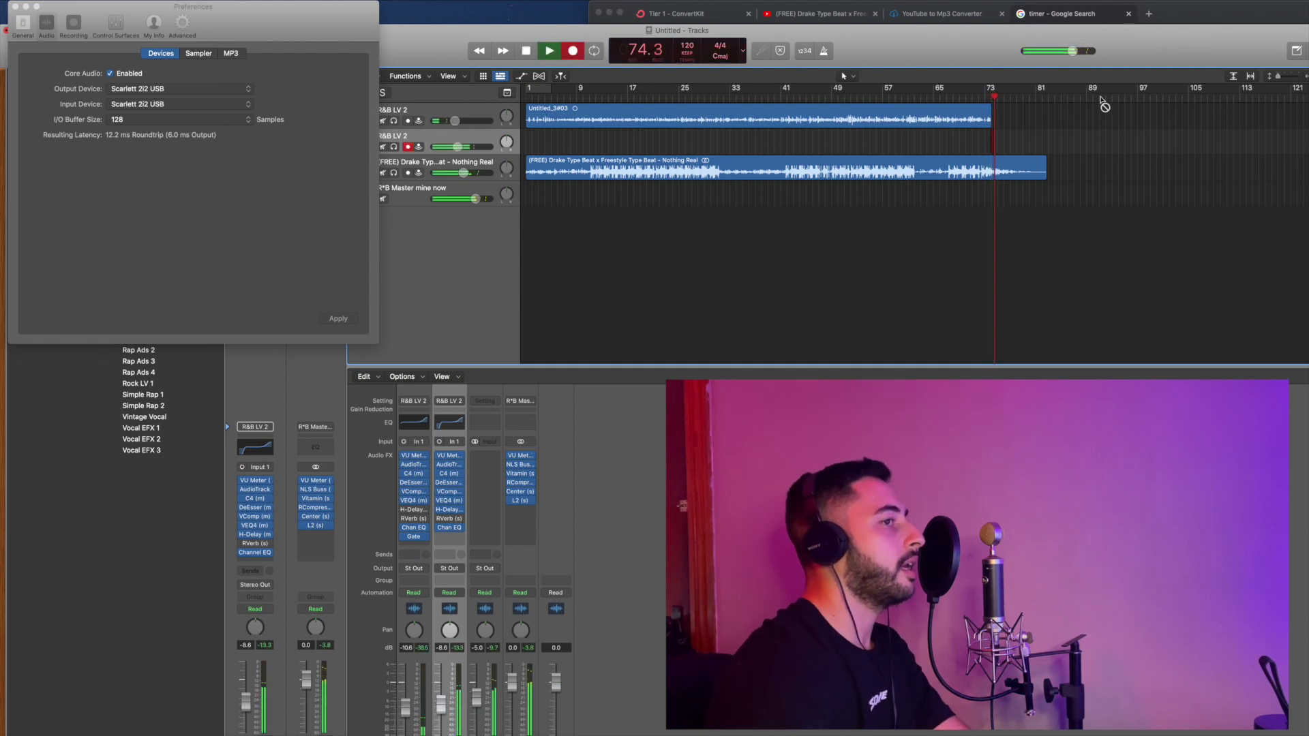
pyautogui.press('space')
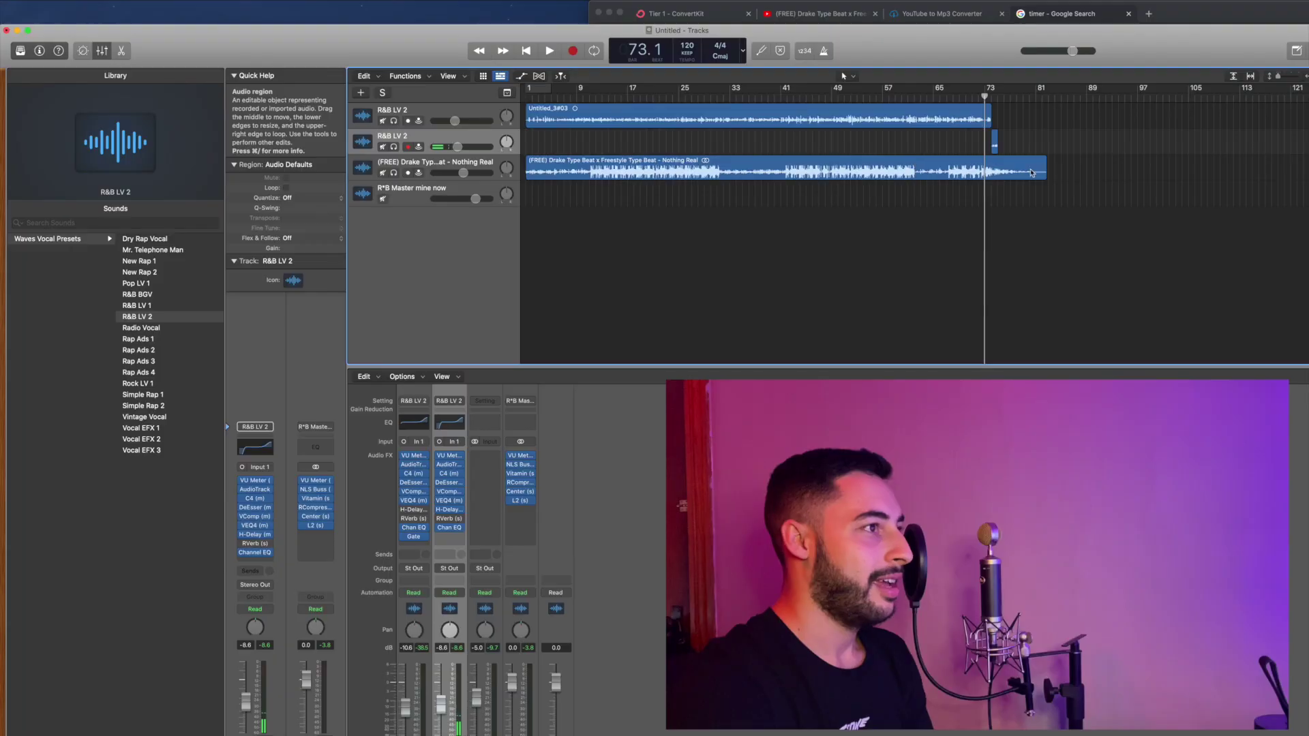
pyautogui.moveTo(1093, 148); pyautogui.dragTo(946, 135)
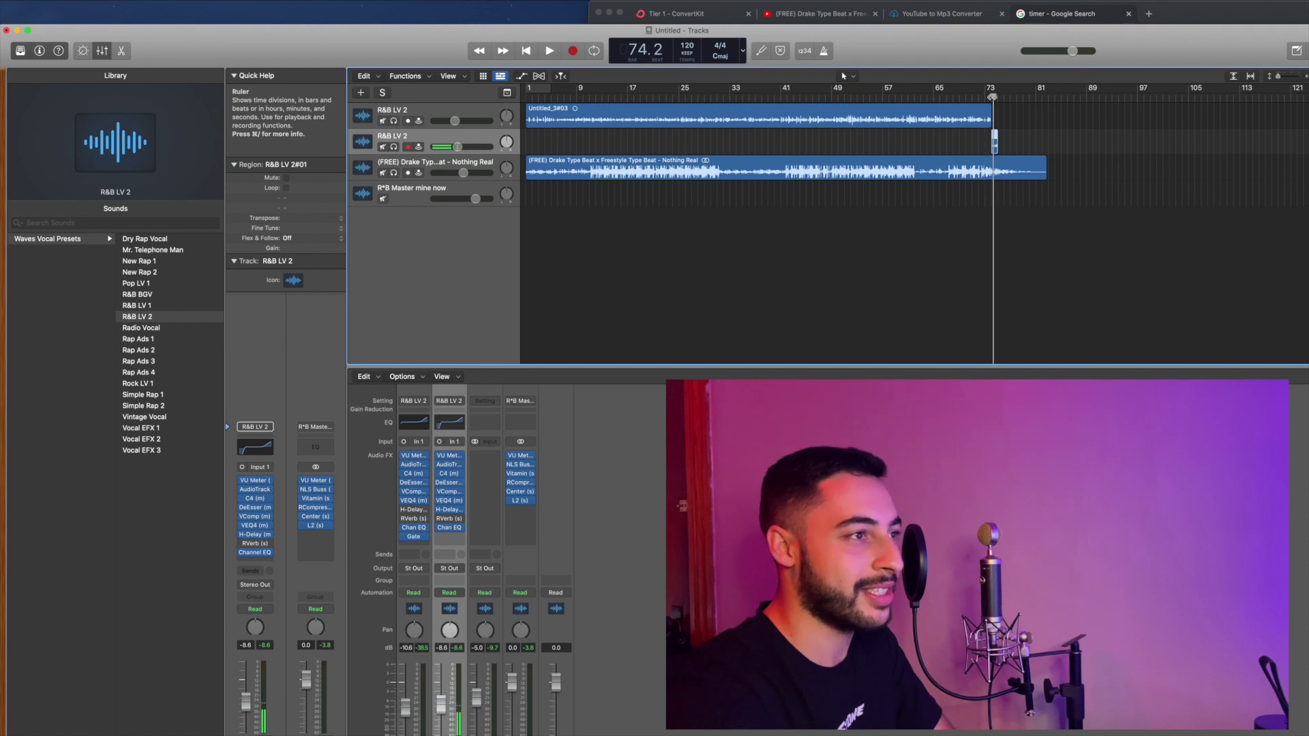
pyautogui.press('space')
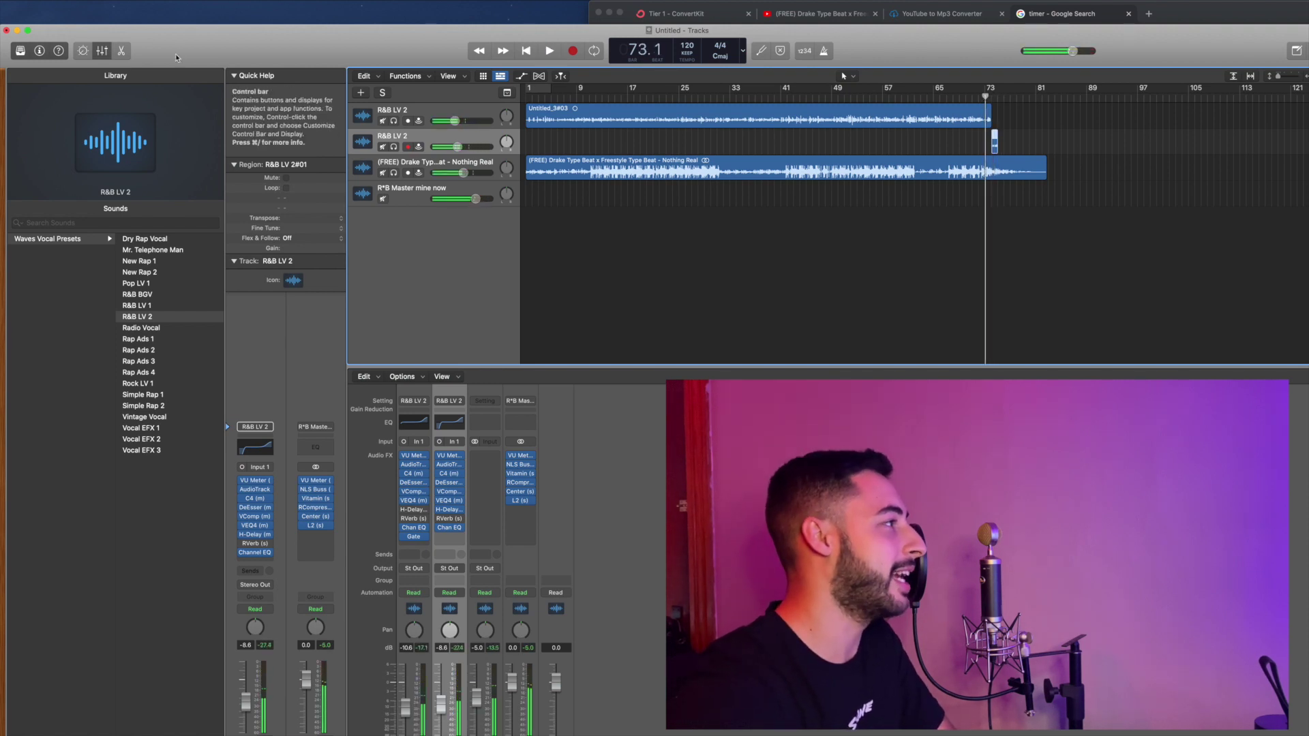
# Step: Set the audio output device to Built-in Output in the audio preferences
pyautogui.click(41, 2)
pyautogui.moveTo(81, 16)
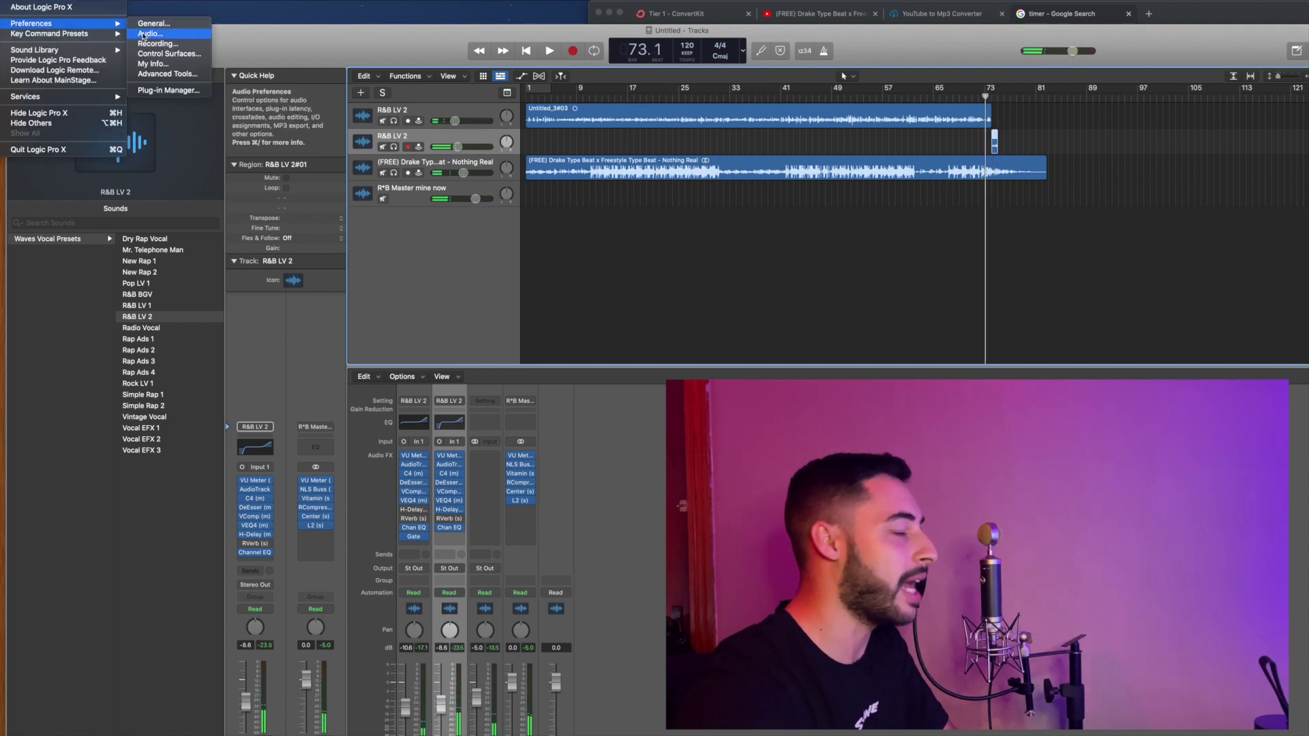
pyautogui.click(144, 36)
pyautogui.click(170, 89)
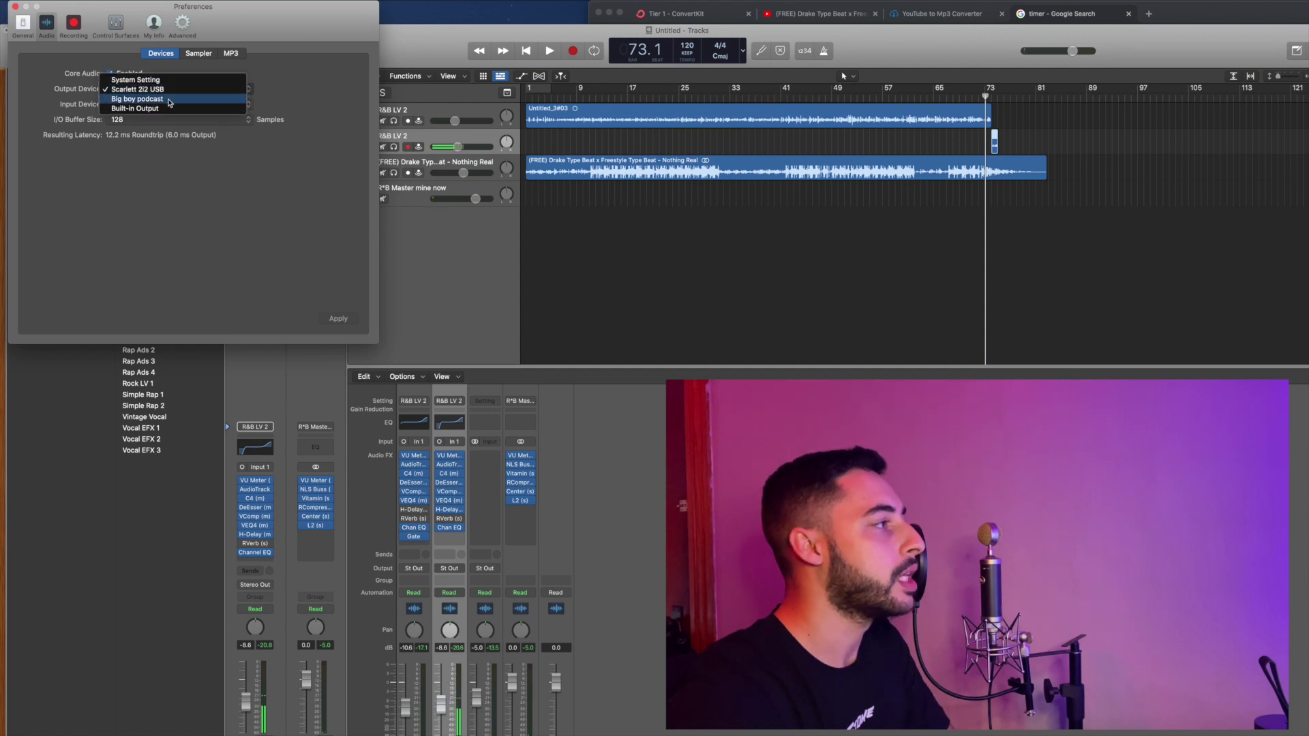
pyautogui.click(162, 108)
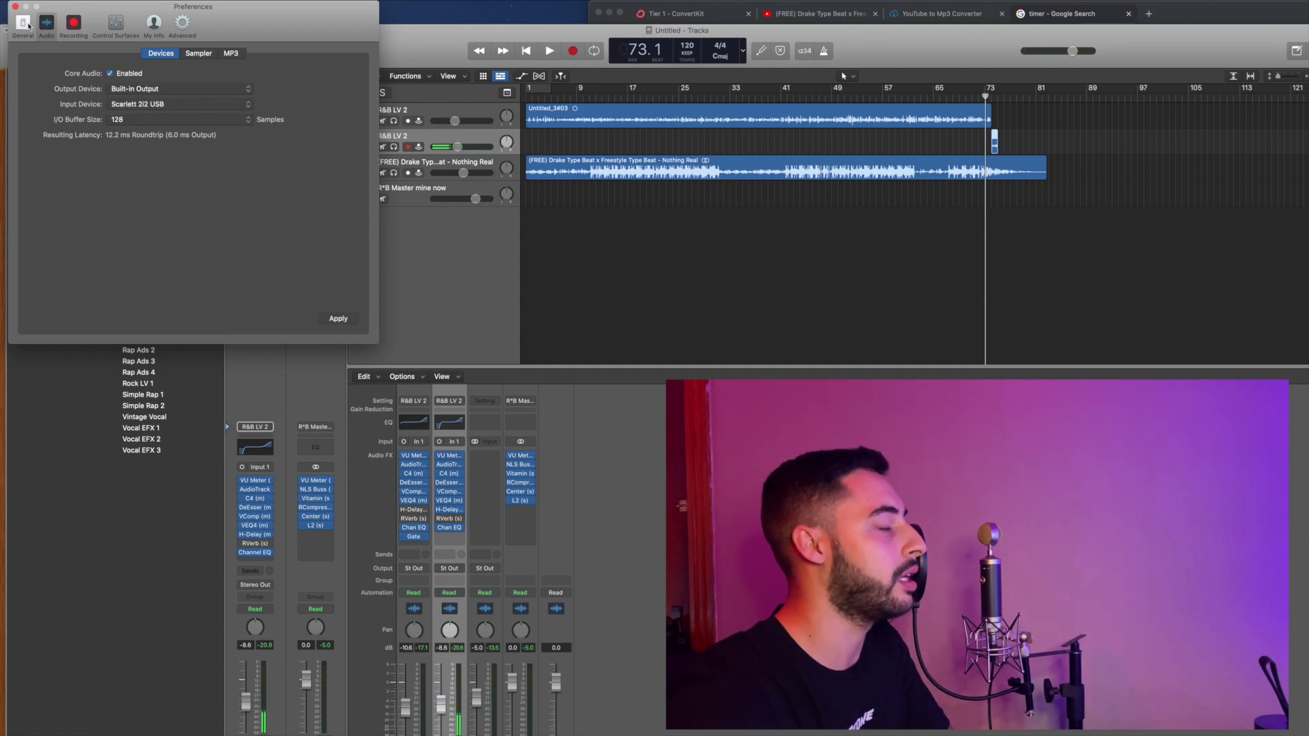
pyautogui.click(15, 7)
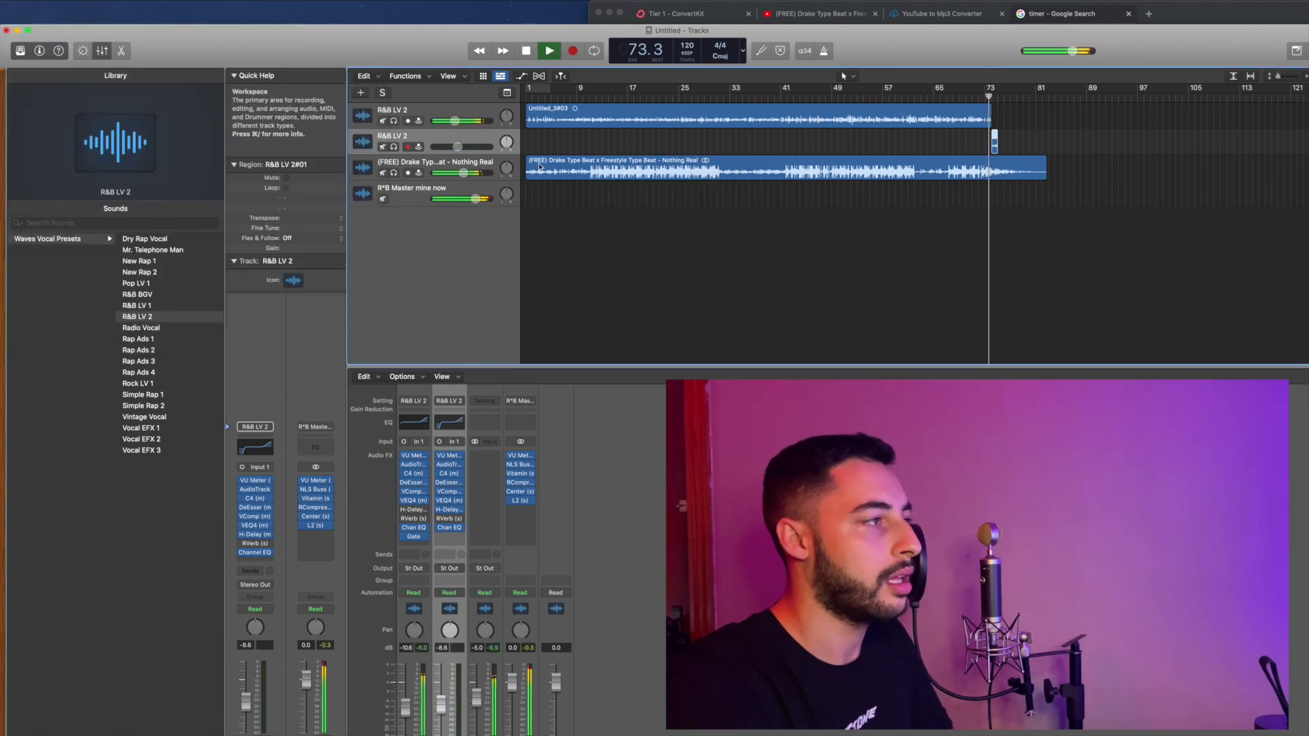
# Step: Set the second R&B LV 2 track's volume to -14.4 dB and replay the end of the song
pyautogui.moveTo(457, 147); pyautogui.dragTo(450, 146)
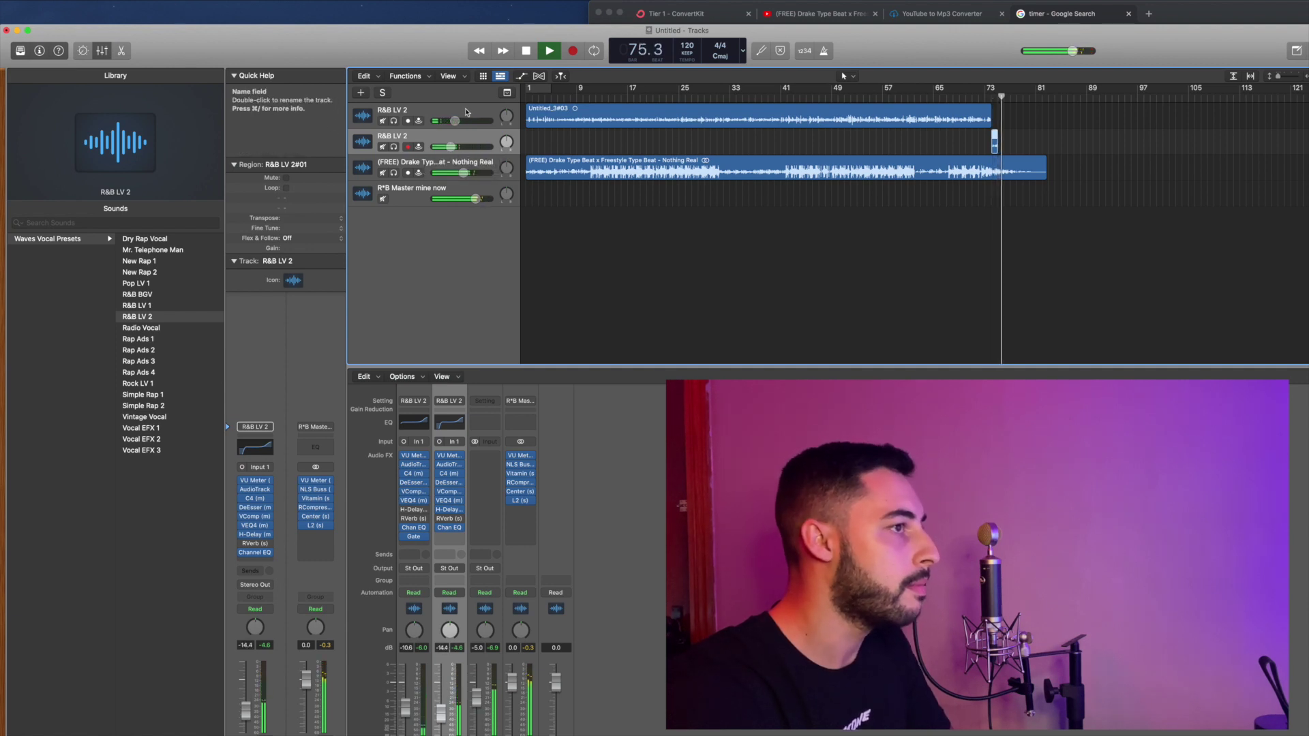
pyautogui.click(968, 116)
pyautogui.press('space')
pyautogui.click(982, 95)
pyautogui.press('space')
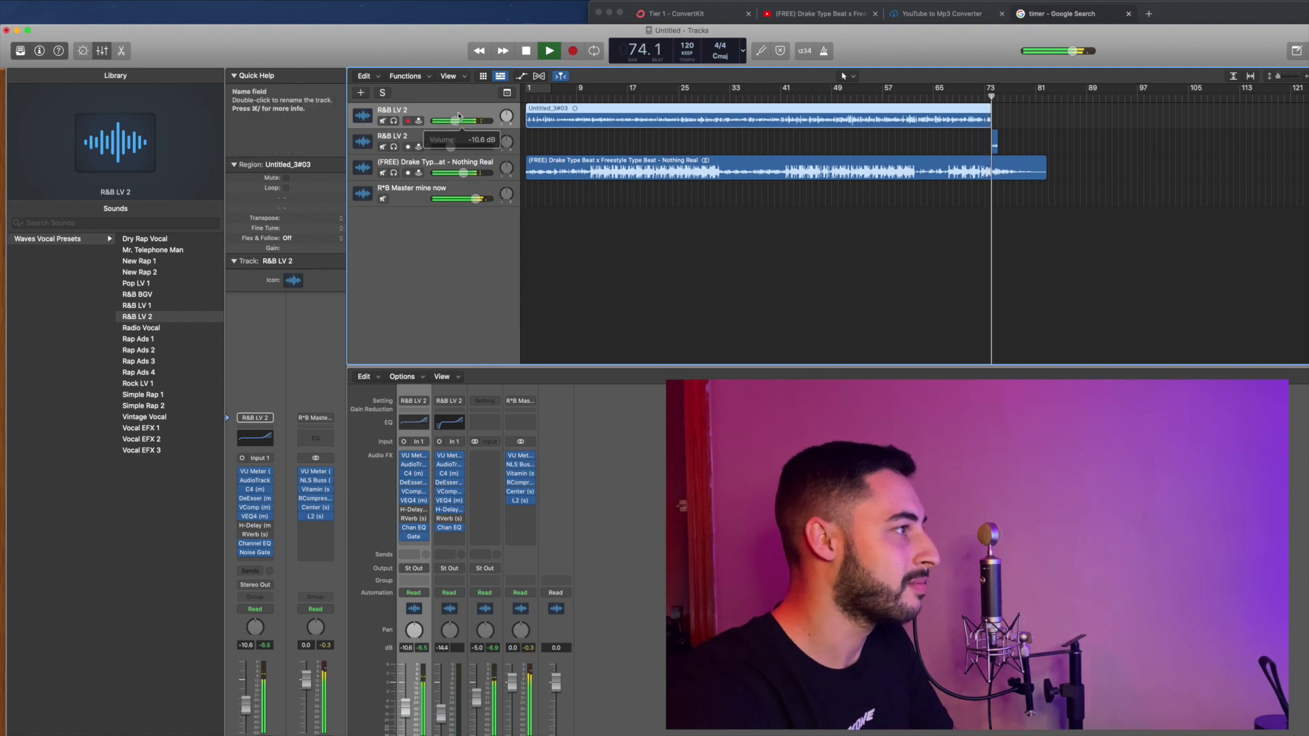
# Step: Check the Noise Gate on the first R&B LV 2 track, set that track's volume to -11.0 dB and replay from bar 71
pyautogui.press('space')
pyautogui.click(257, 554)
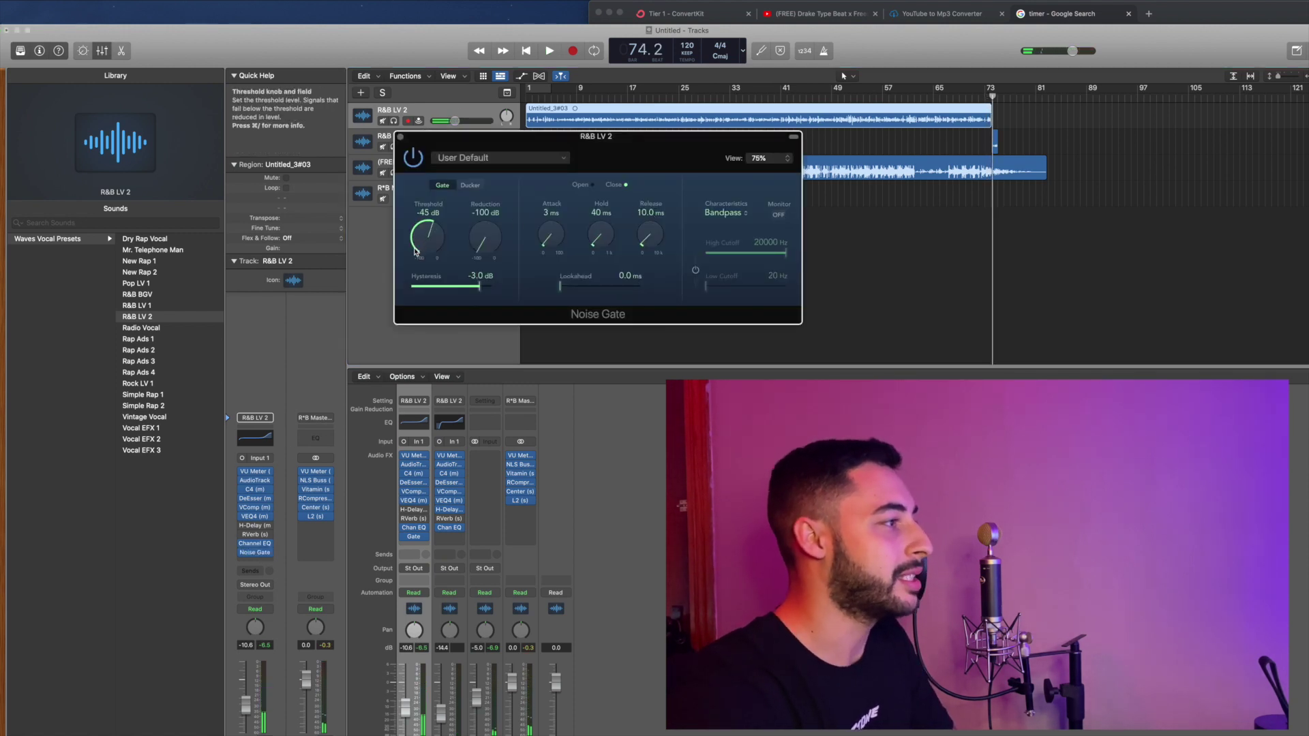
pyautogui.click(401, 138)
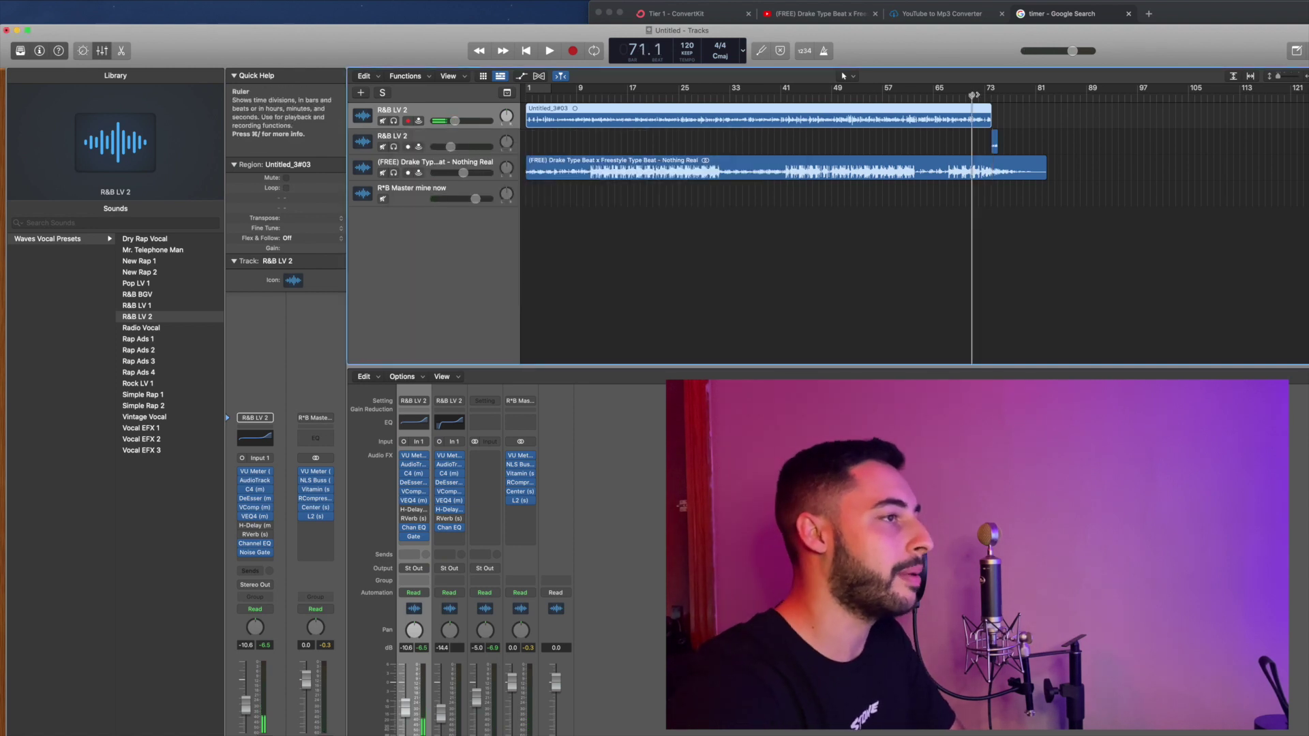
pyautogui.press('space')
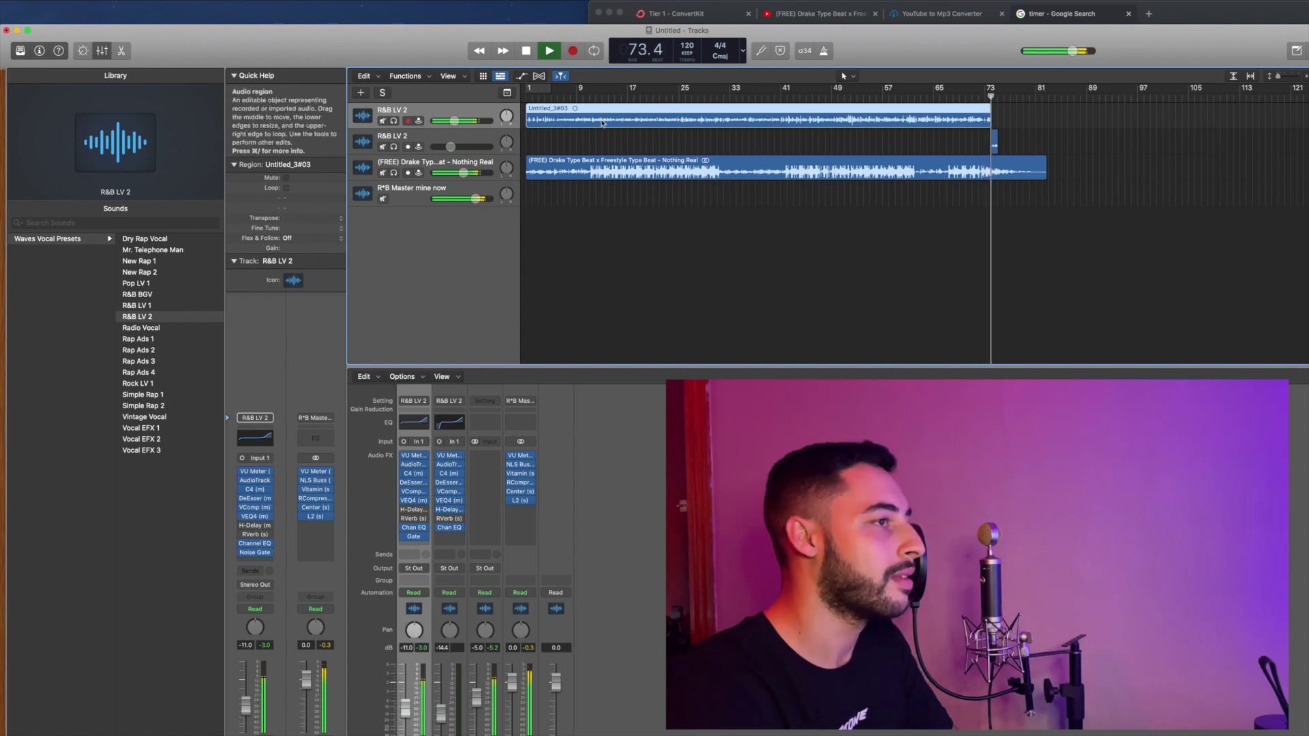
pyautogui.press('space')
# Step: Start saving the project as a new file
pyautogui.click(68, 0)
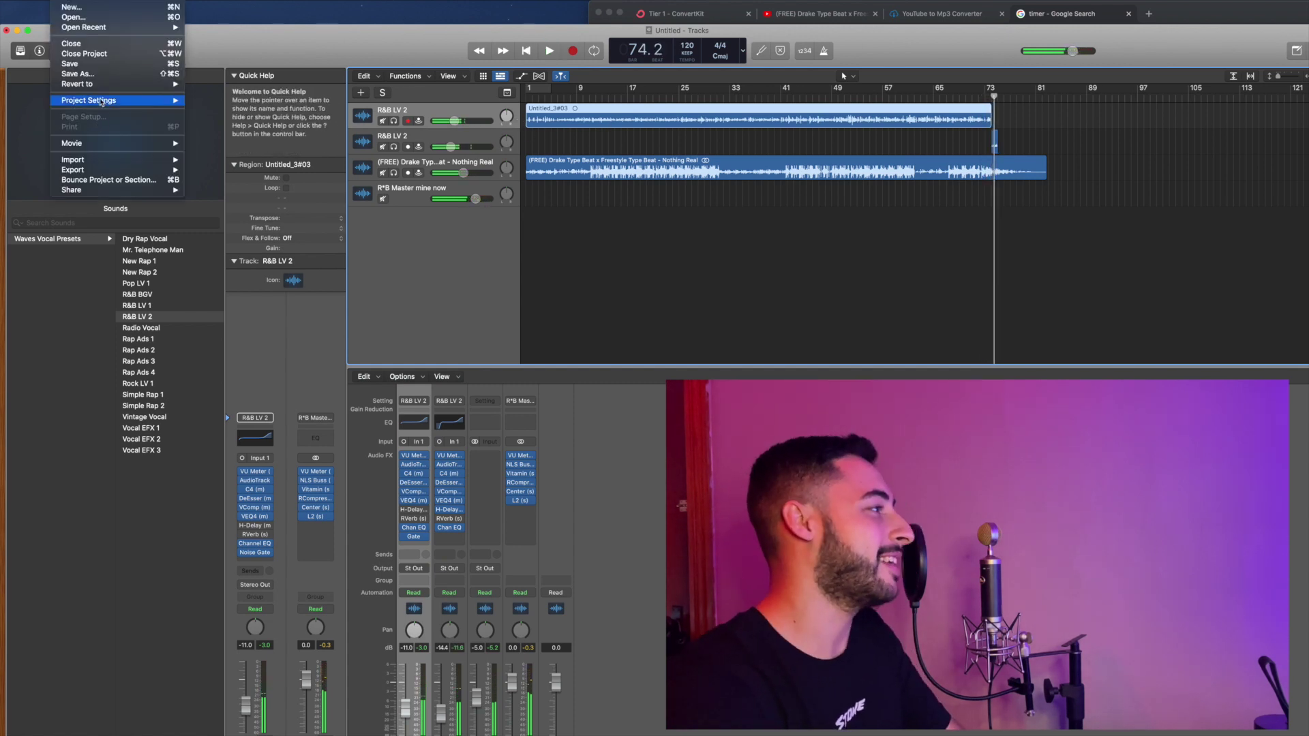
pyautogui.click(93, 74)
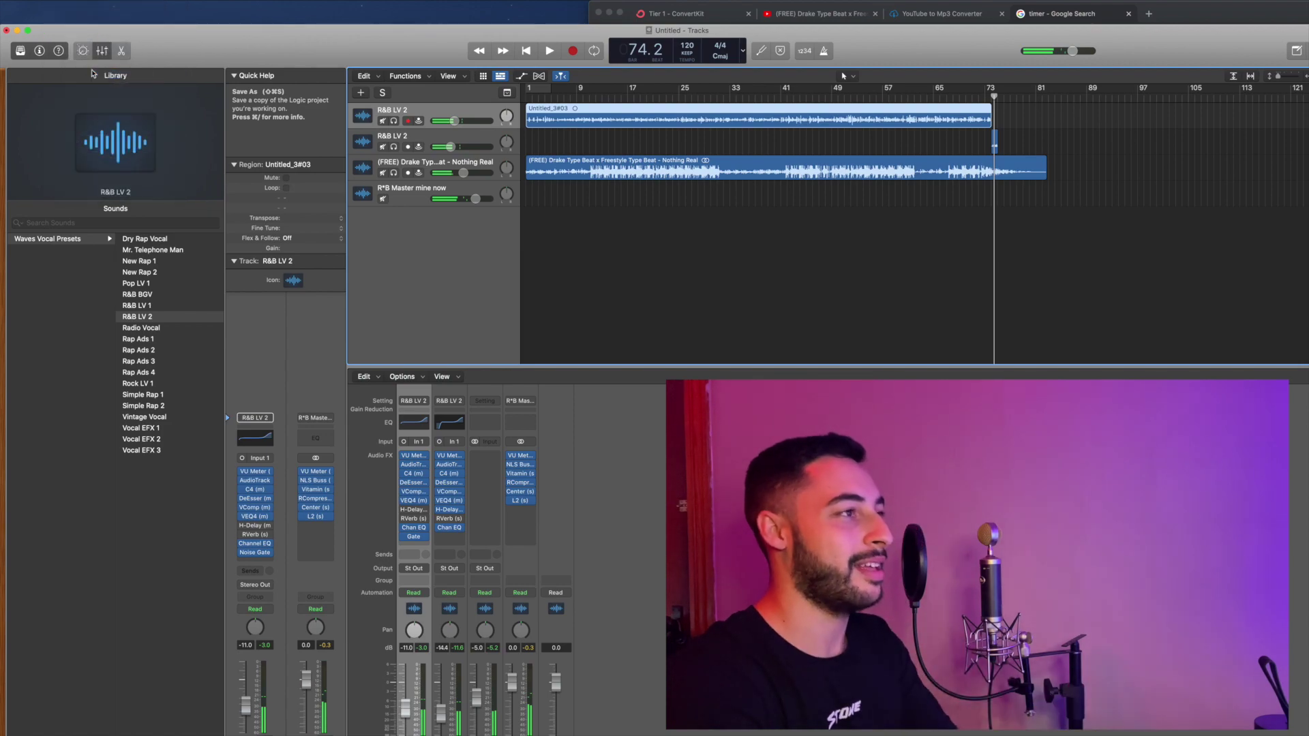